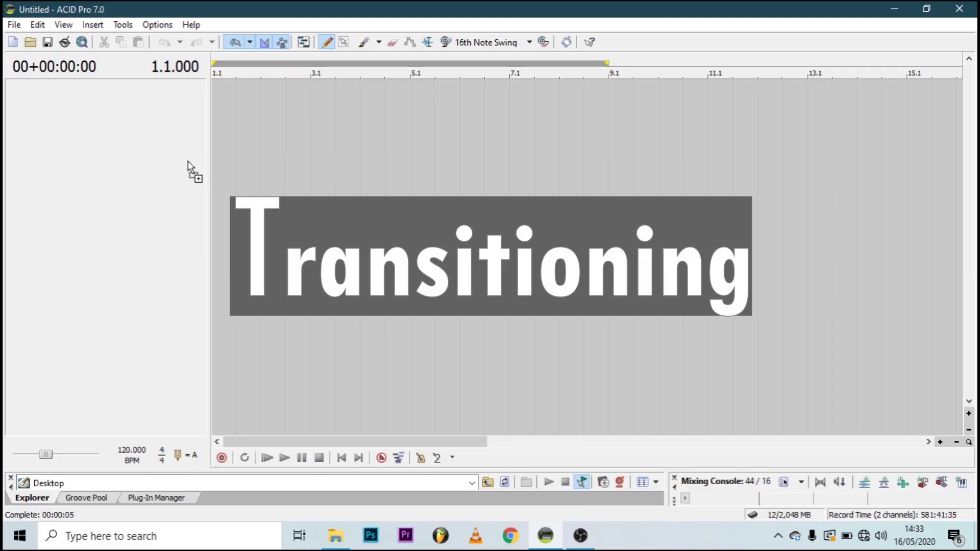
Add the Ethic-Tarimbo instrumental to the project and run the Beatmapper Wizard on it, accepting the detected first downbeat
left_click_drag(189, 167, 215, 151)
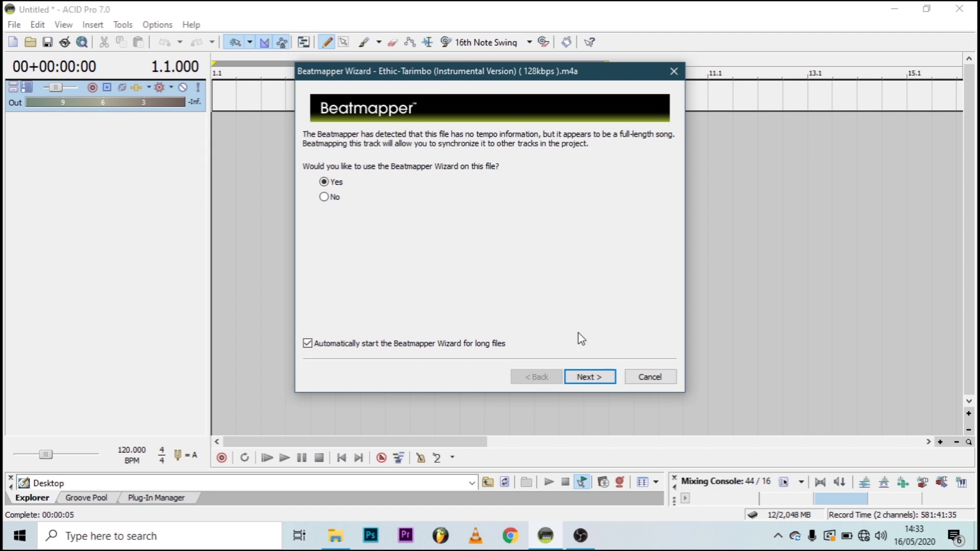
left_click_drag(517, 77, 462, 113)
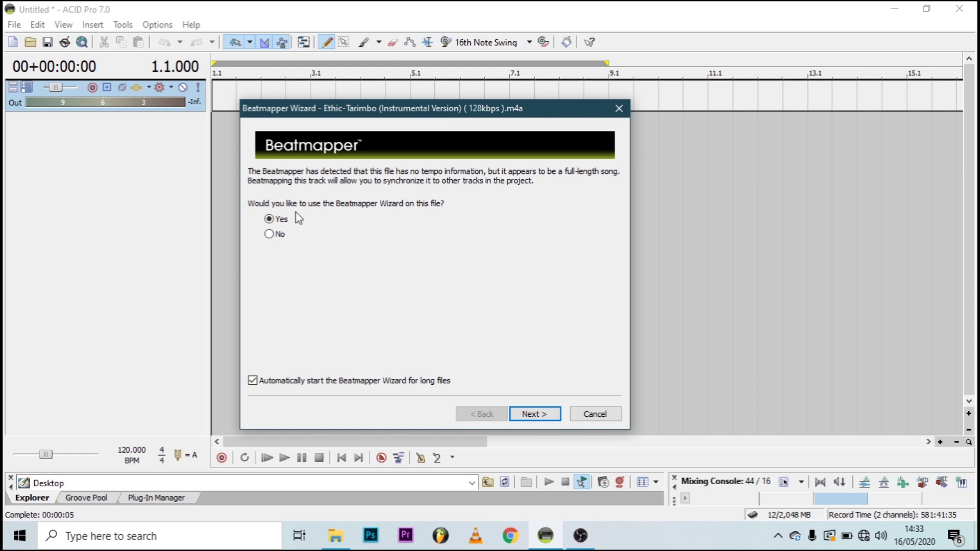
left_click(516, 408)
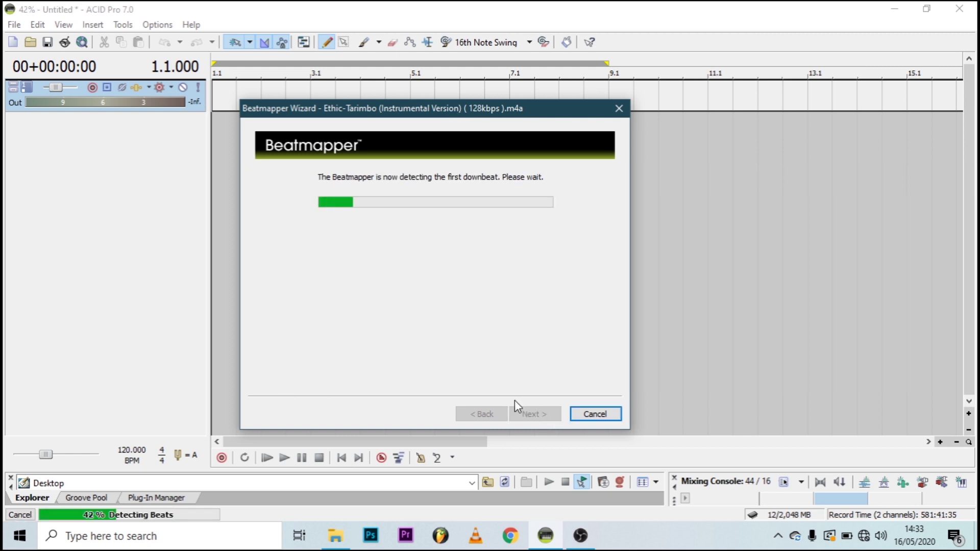
left_click(615, 323)
left_click(615, 323)
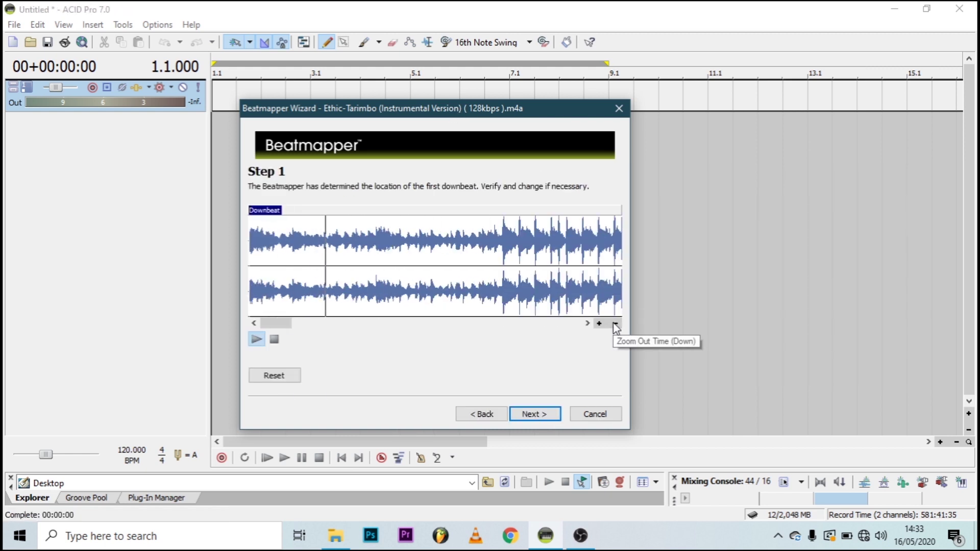
left_click(533, 413)
left_click(524, 413)
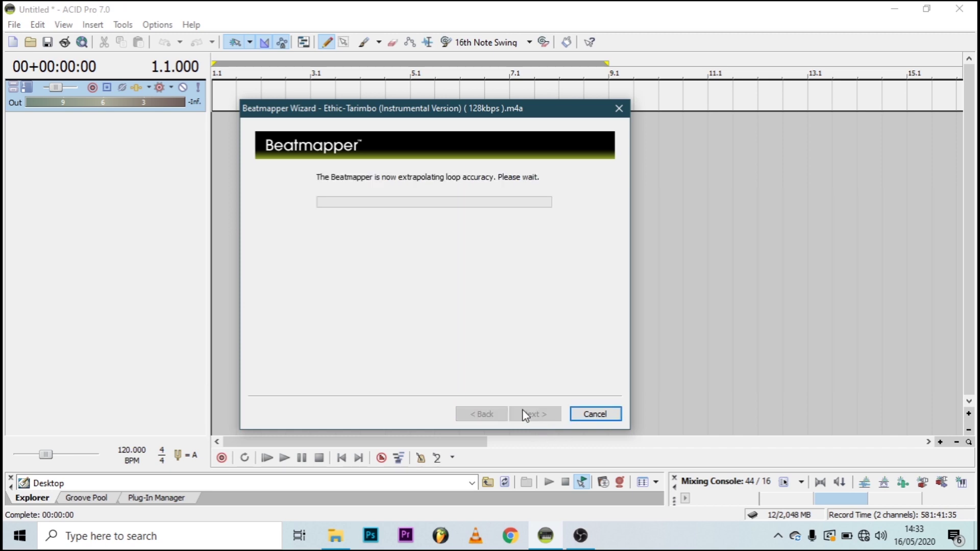
Go to measure 6 in the Beatmapper's measure inspection and align its start marker with the beat
left_click(485, 362)
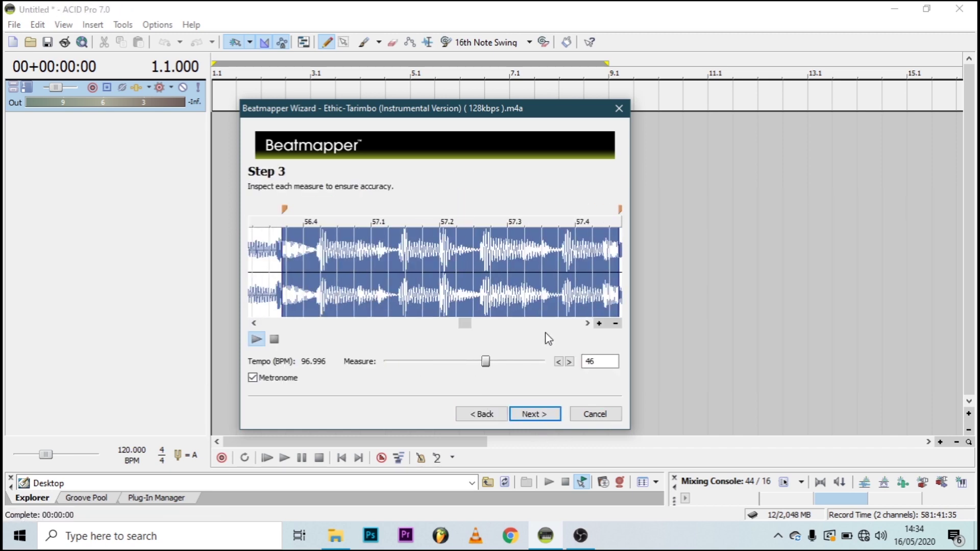
left_click_drag(492, 358, 399, 362)
mouse_move(272, 212)
left_mouse_down()
mouse_move(244, 210)
mouse_move(260, 214)
left_mouse_up()
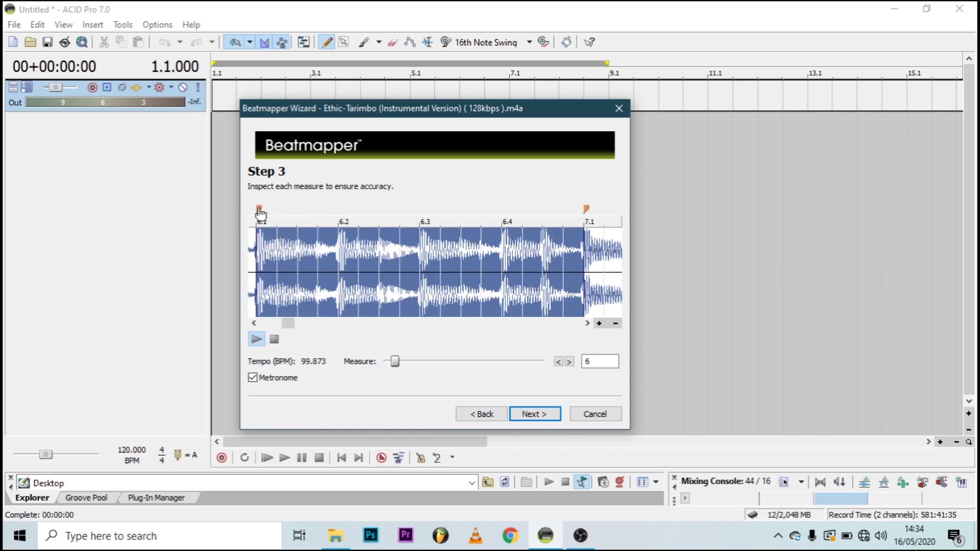
Fine-tune the start marker at measure 18 to the beat and finish beatmapping with the project tempo matched to the track
left_click_drag(394, 361, 420, 361)
left_click_drag(256, 214, 251, 215)
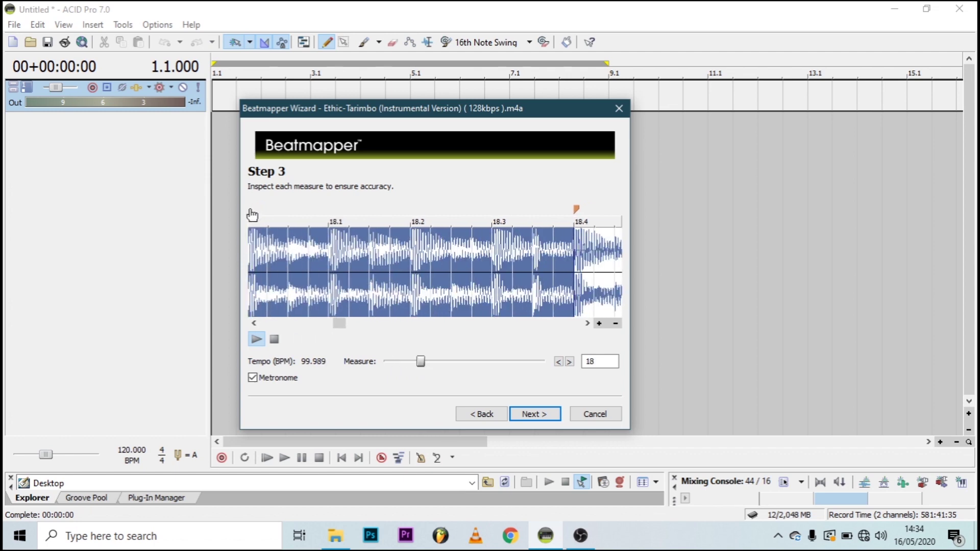
left_click(599, 322)
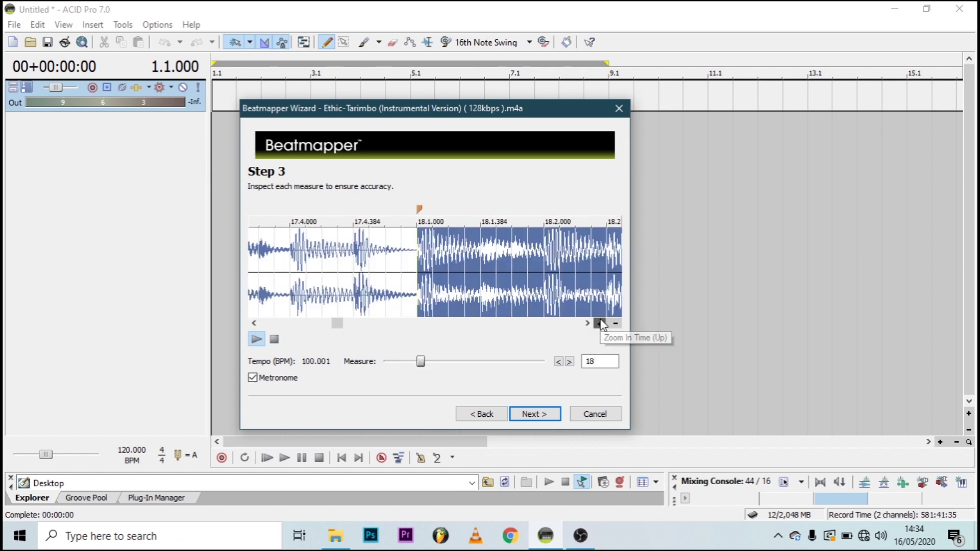
left_click(599, 323)
left_click_drag(419, 213, 421, 214)
left_click(533, 414)
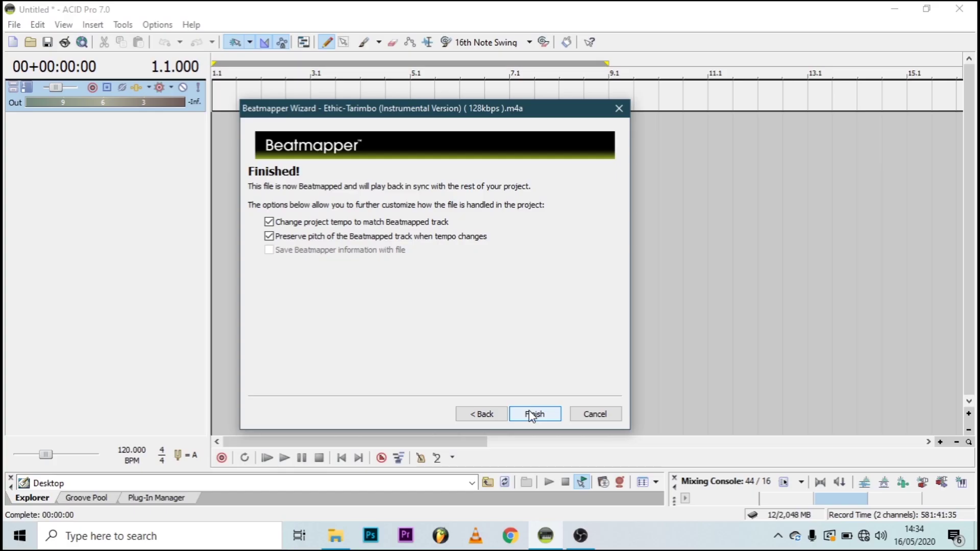
left_click(533, 414)
Raise the instrumental track's volume while playing the song from the beginning
key("space")
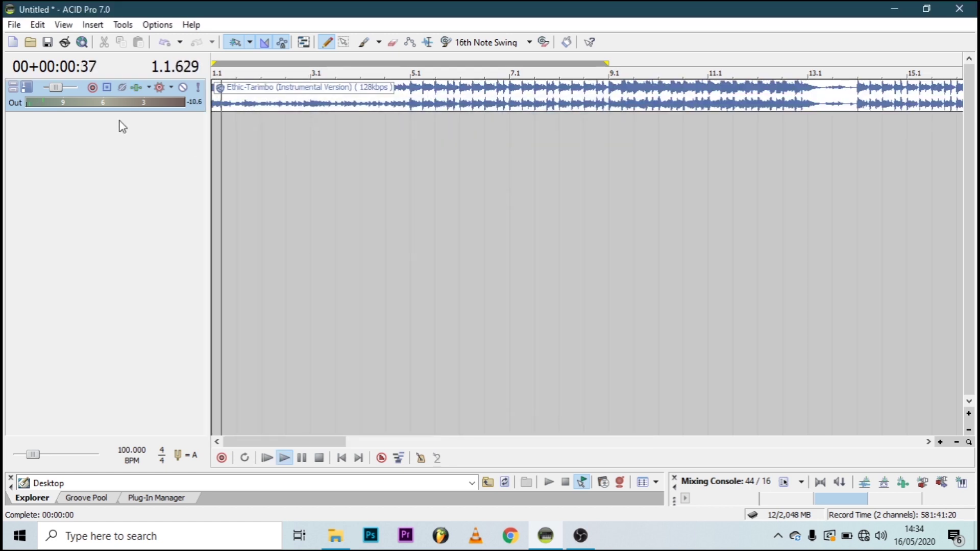
mouse_move(57, 94)
left_click_drag(57, 92, 65, 87)
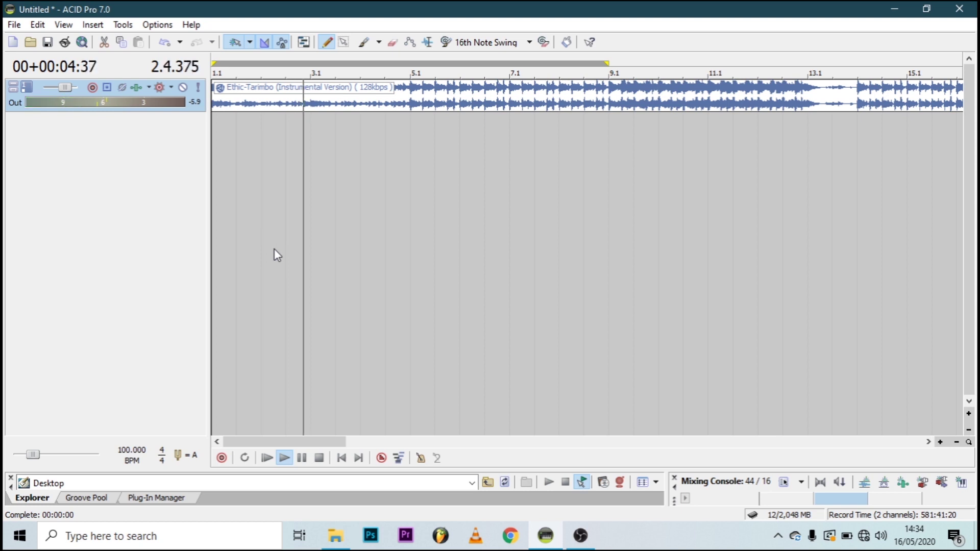
mouse_move(76, 94)
key("space")
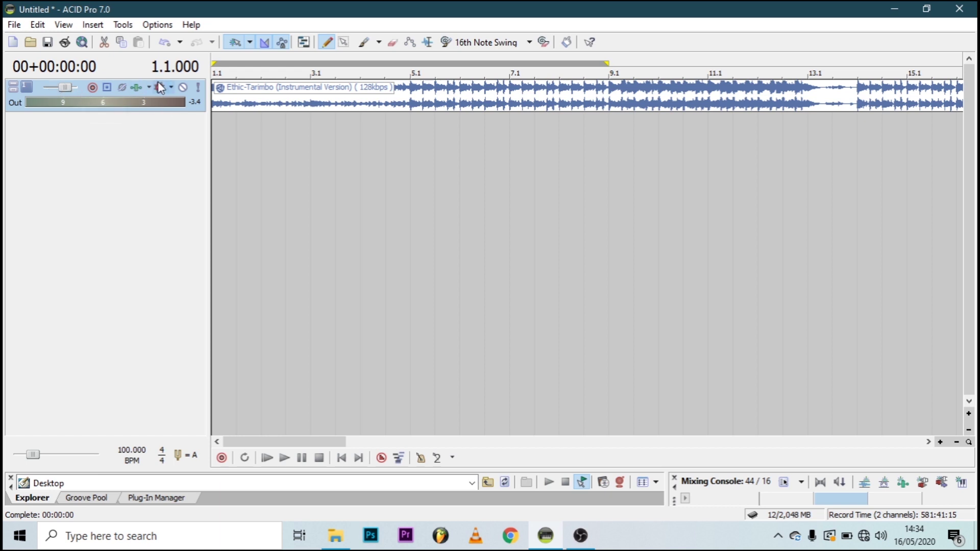
key("space")
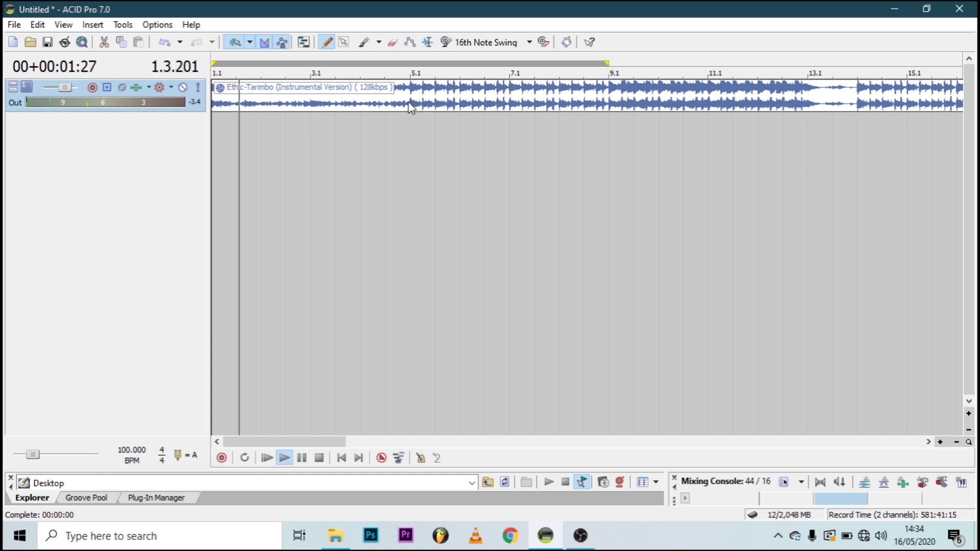
Copy the instrumental clip onto a new second track, starting at 3.1
left_click_drag(356, 90, 348, 136)
left_click_drag(226, 127, 310, 129)
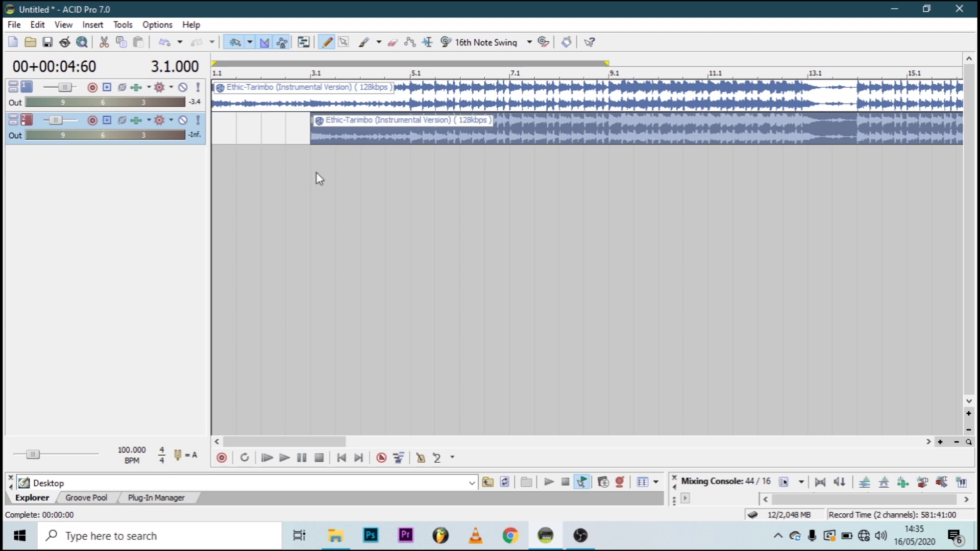
left_click(315, 173)
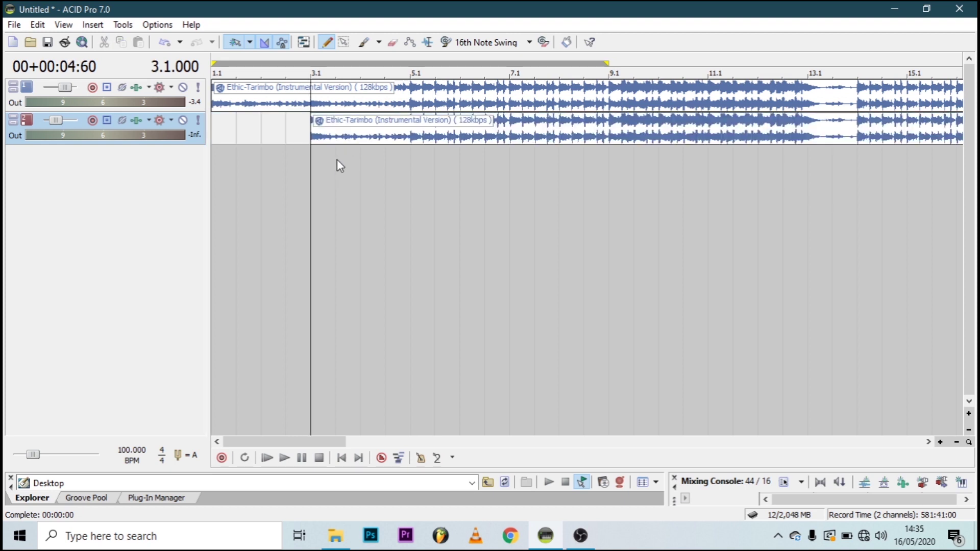
Trim the copy on the second track to a short drum hit about half a beat long, placed at 4.3
left_click(310, 133)
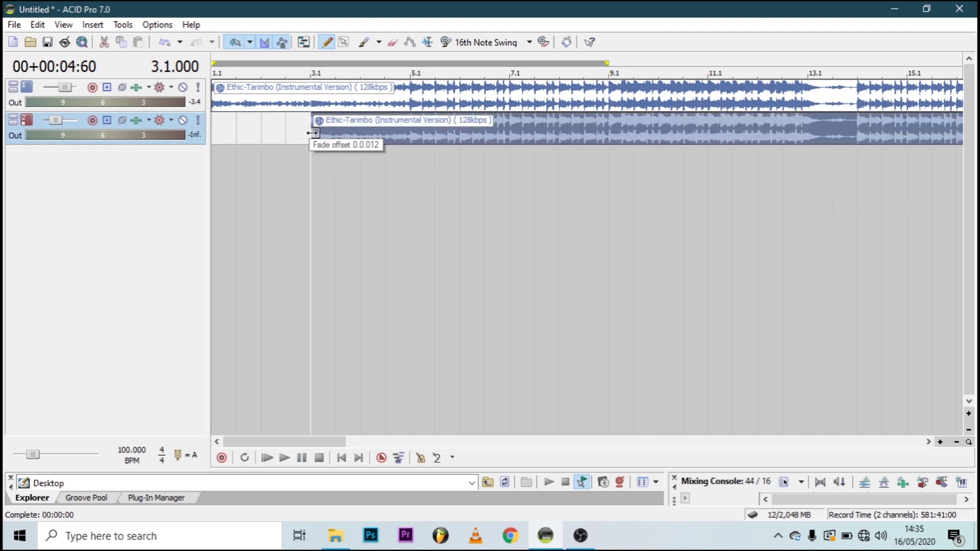
left_click(410, 142)
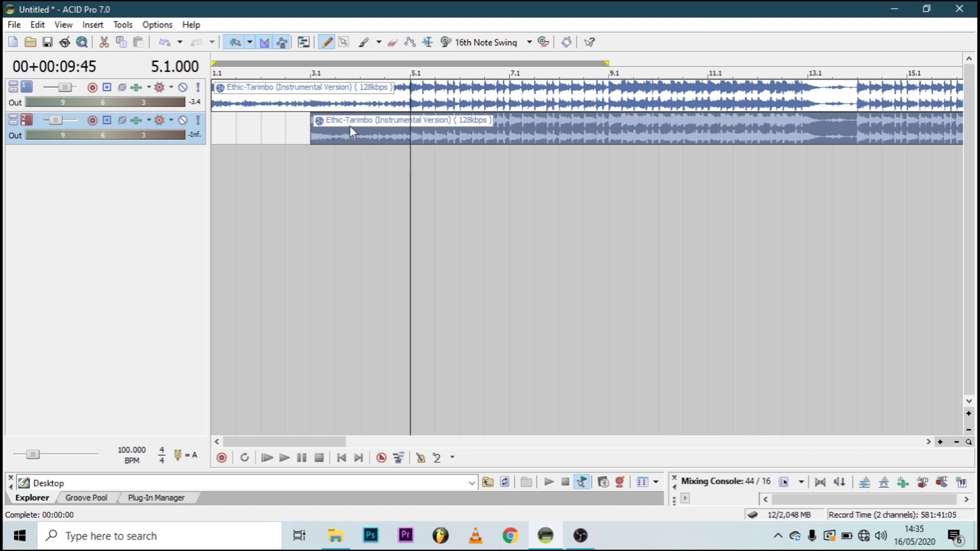
left_click_drag(312, 125, 415, 128)
scroll(669, 170, "up", 2)
left_click(669, 170)
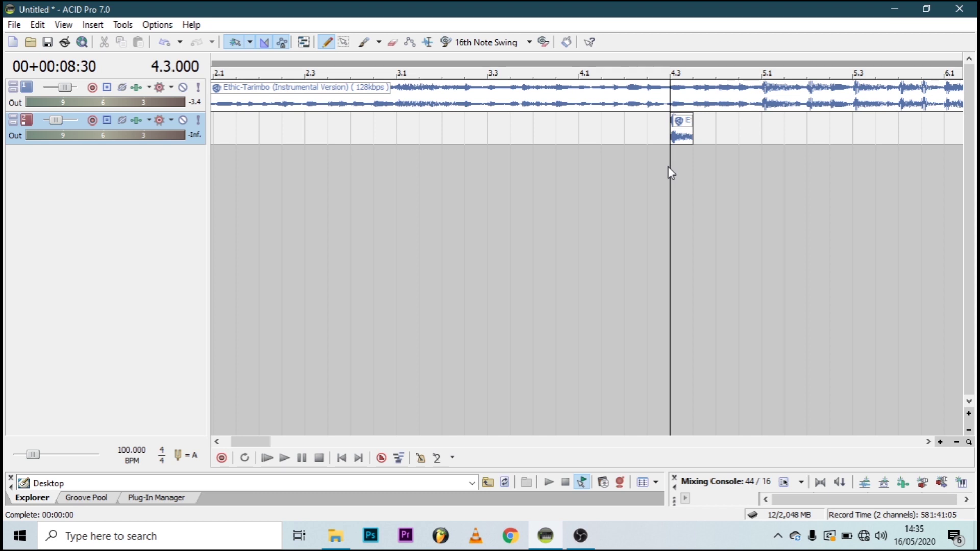
Place timeline markers at 5.1, where the instrumental's beat drops, and one bar earlier at 4.1
left_click(939, 442)
left_click(939, 441)
left_click(956, 442)
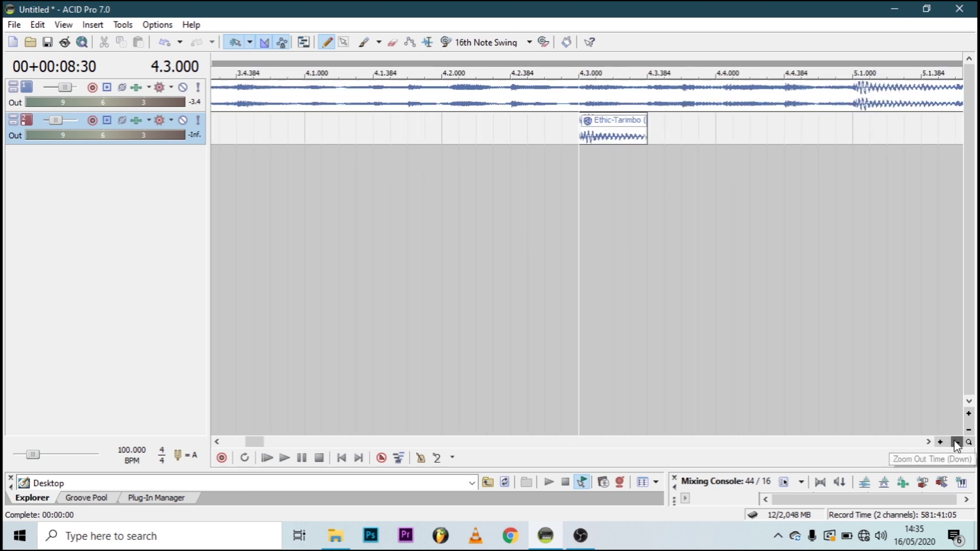
left_click(956, 443)
left_click(956, 442)
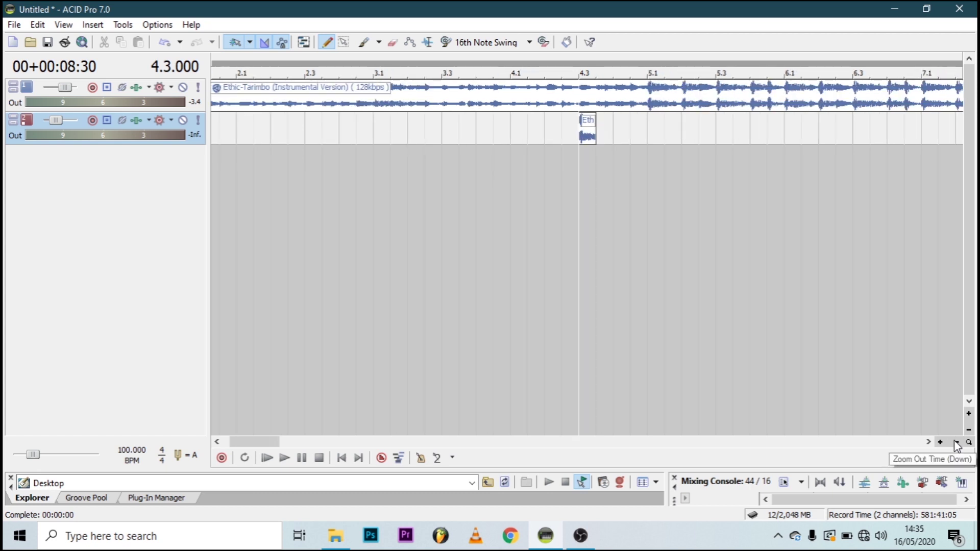
left_click(956, 443)
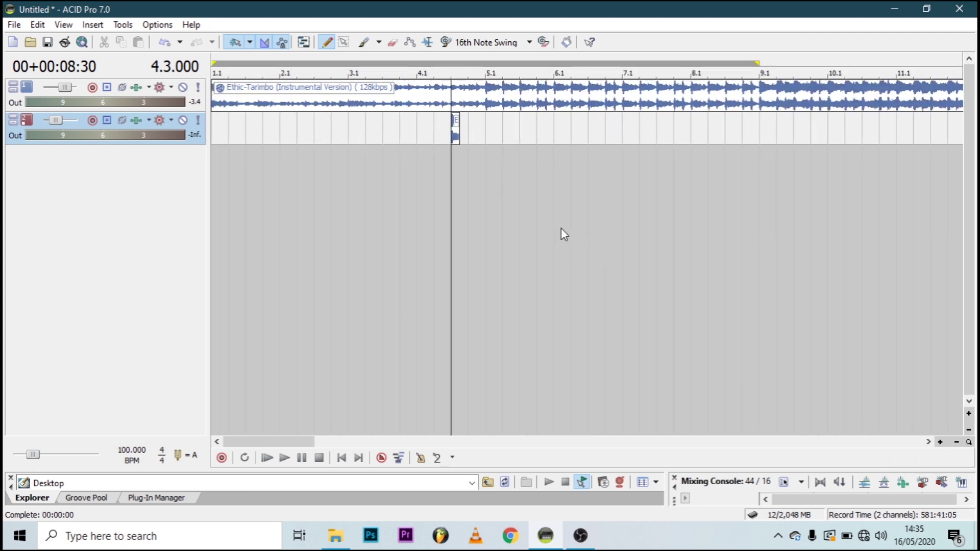
left_click(485, 109)
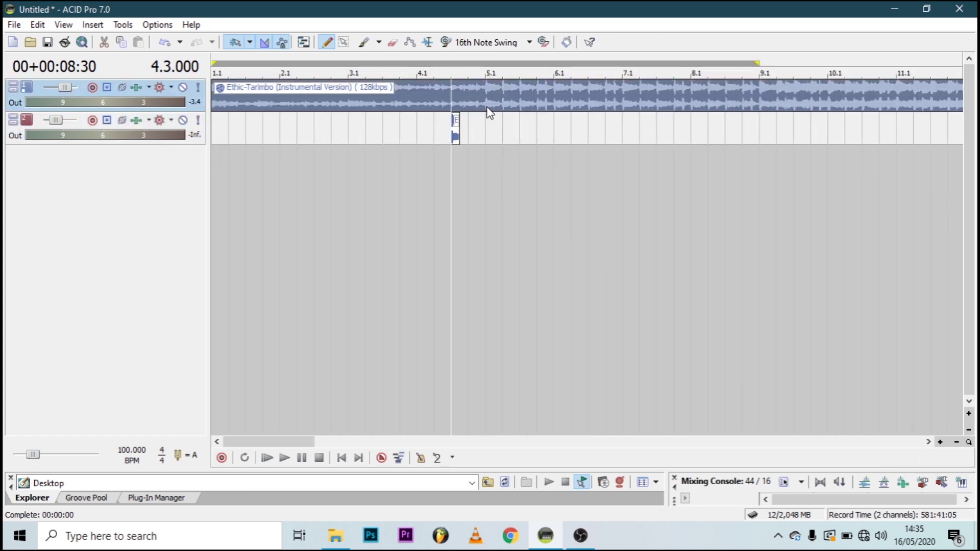
left_click(486, 108)
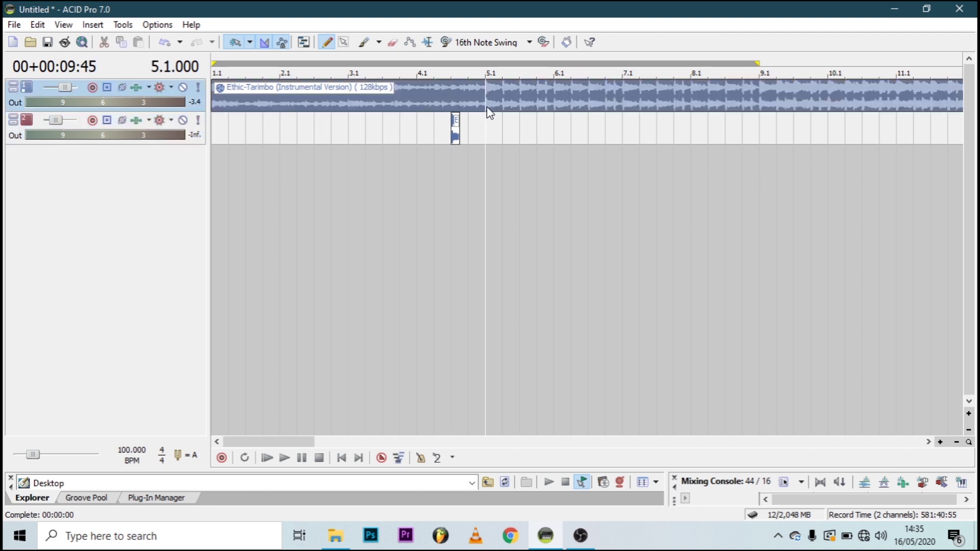
key("m")
left_click(418, 159)
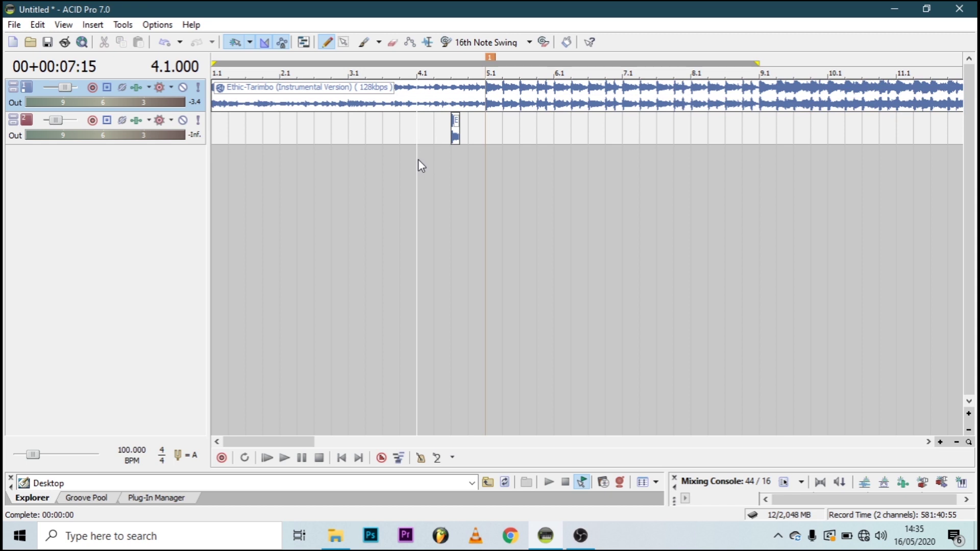
key("m")
Move the short drum hit on the second track to 4.4, one beat before the drop
left_click(940, 442)
left_click(940, 442)
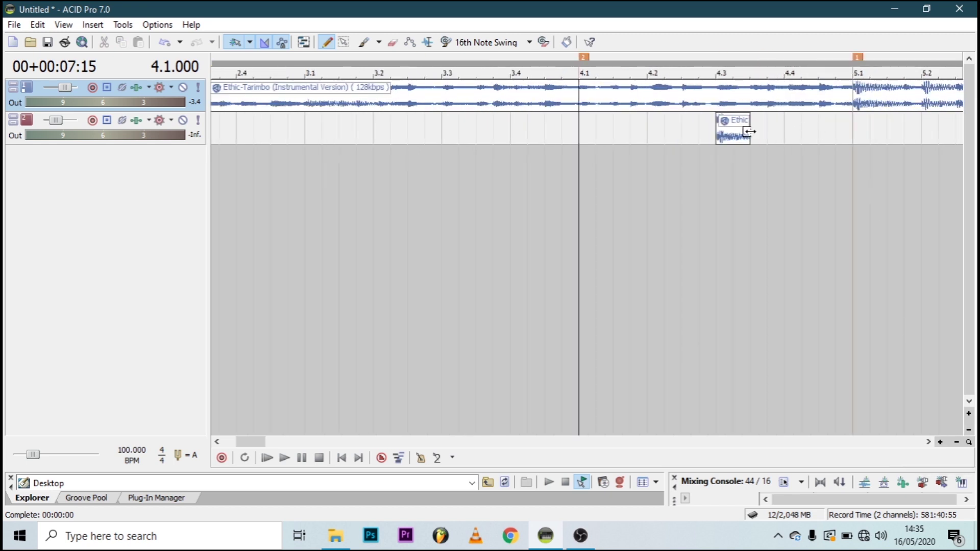
left_click_drag(738, 140, 798, 142)
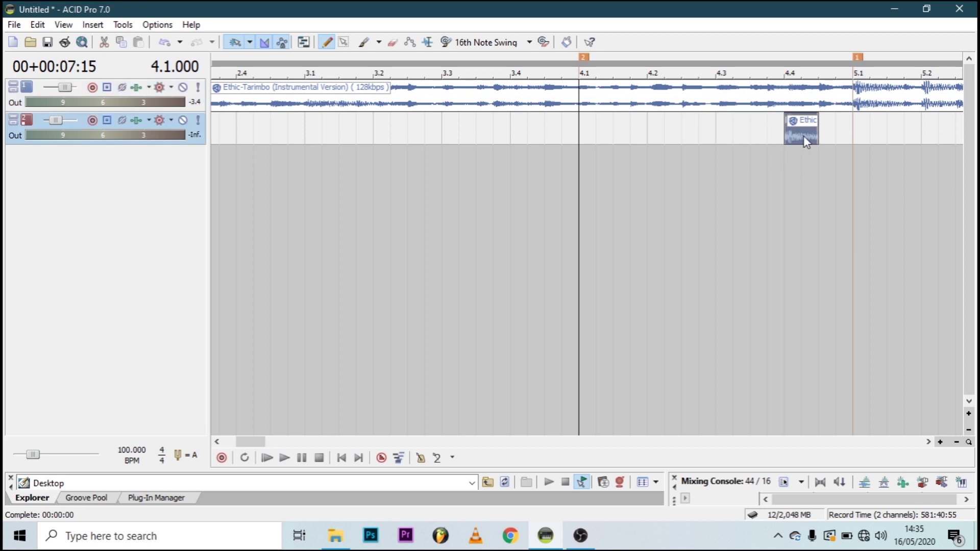
left_click(785, 170)
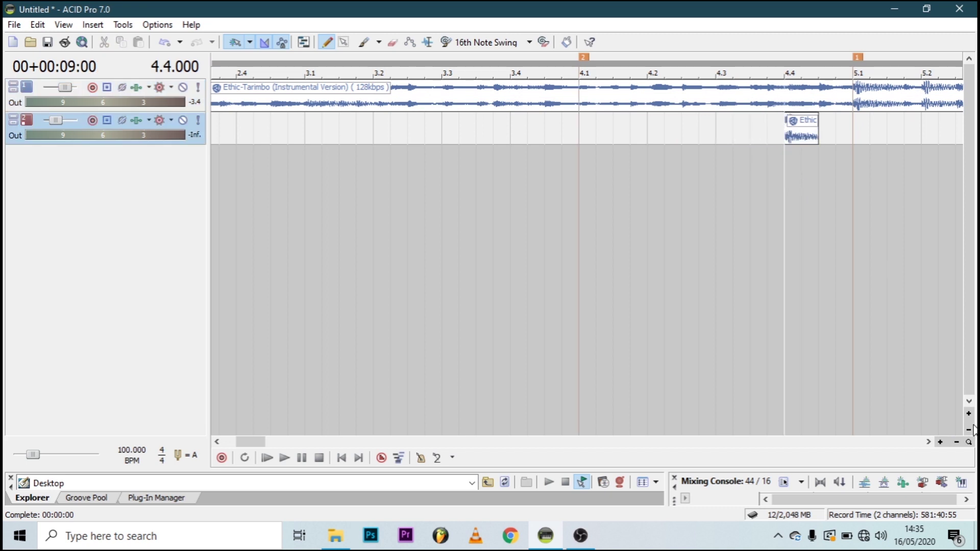
Check the spacing between the markers and the drum hit, and play the transition from 4.4
double_click(941, 442)
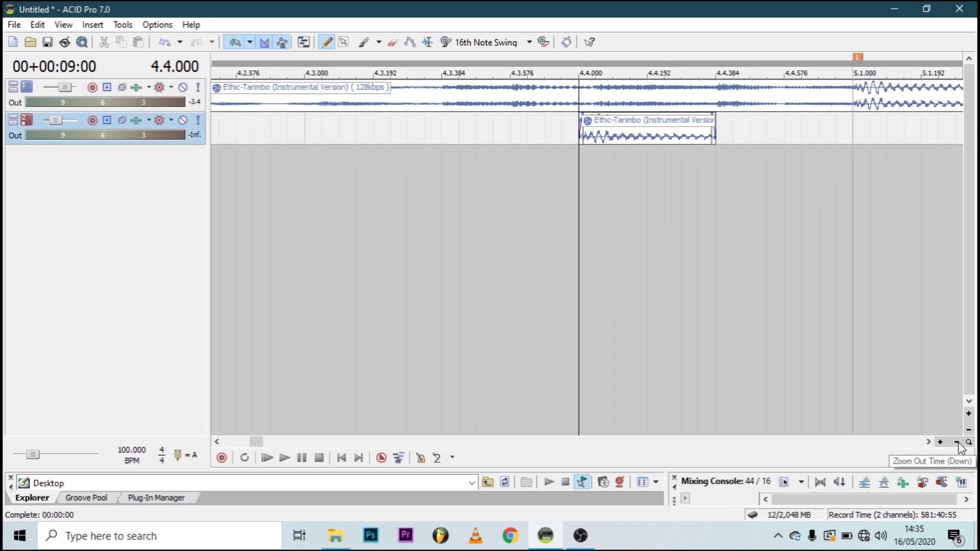
left_click(957, 443)
left_click(957, 442)
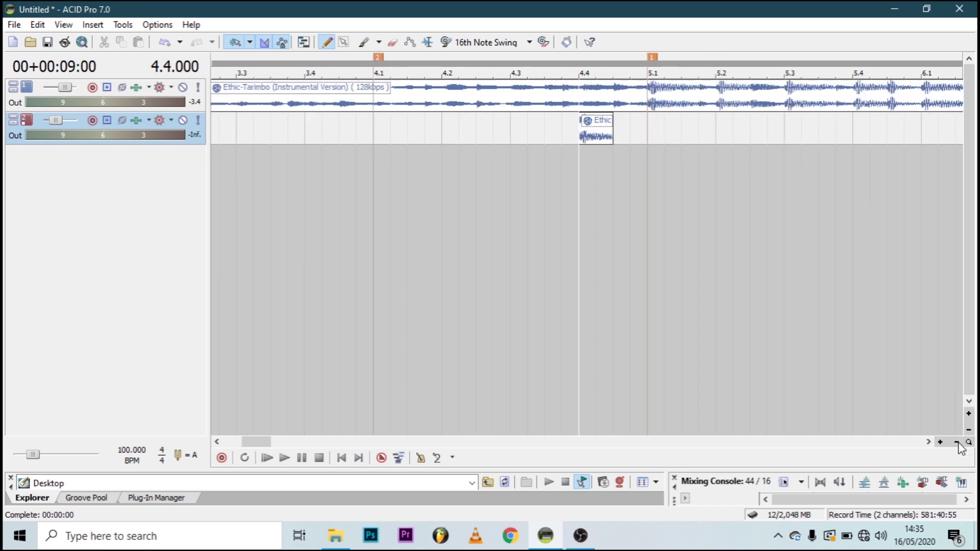
left_click(379, 256)
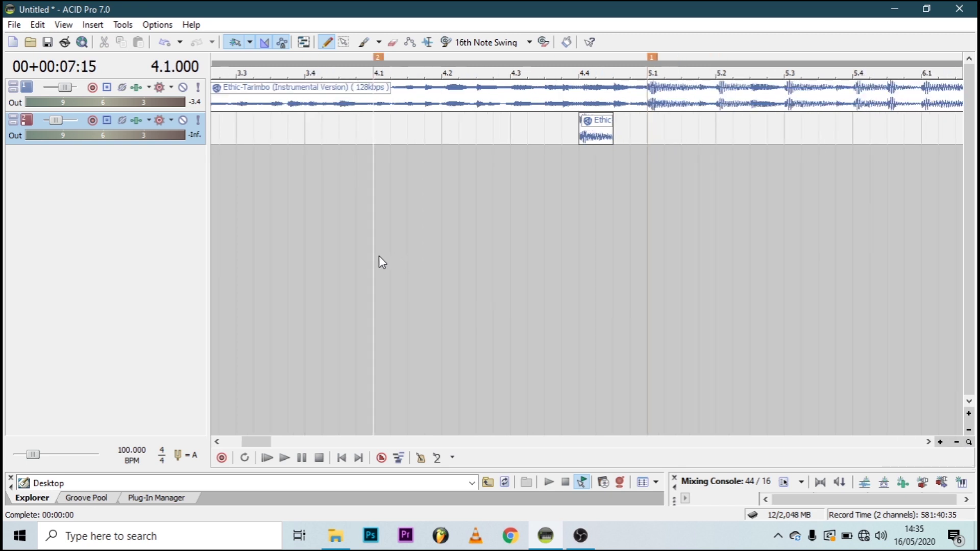
left_click(580, 170)
left_click(648, 175)
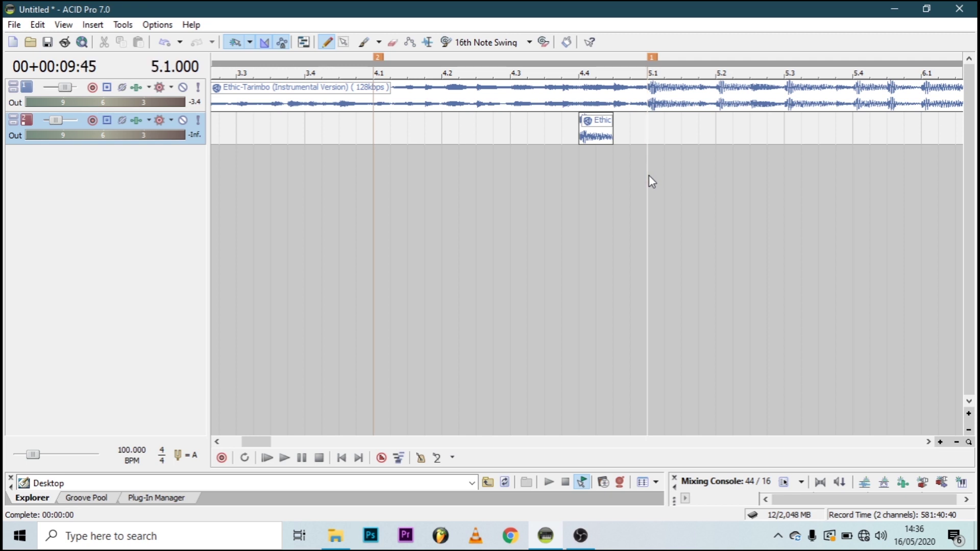
left_click(579, 171)
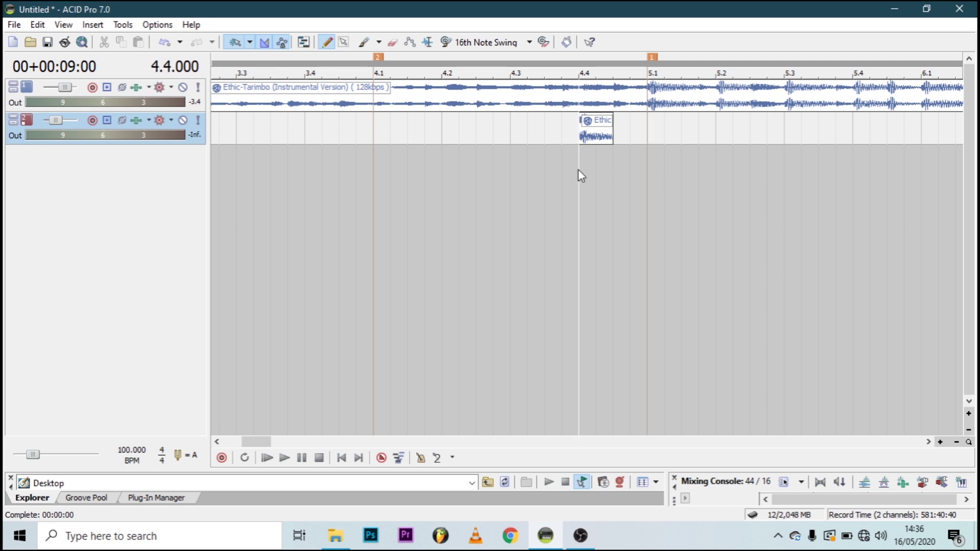
key("space")
key("space")
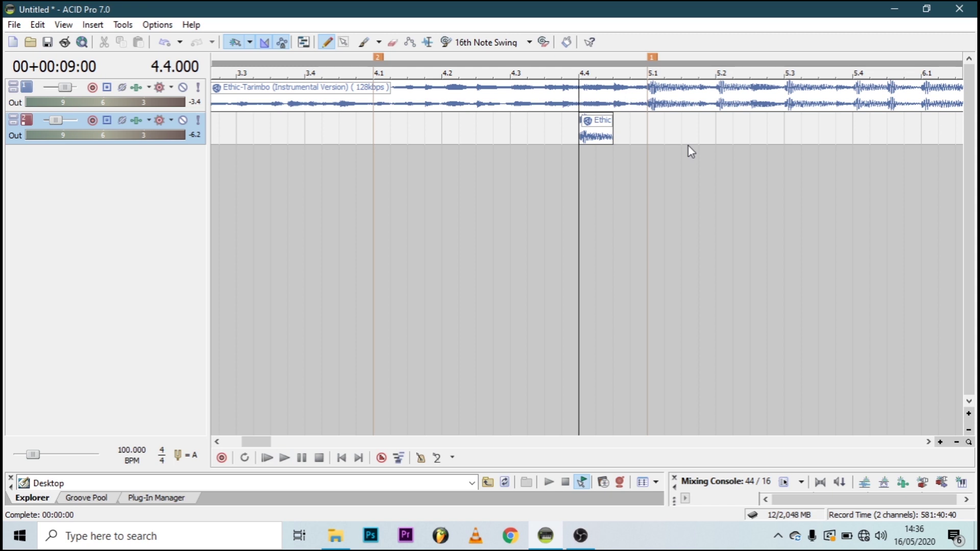
left_click(940, 441)
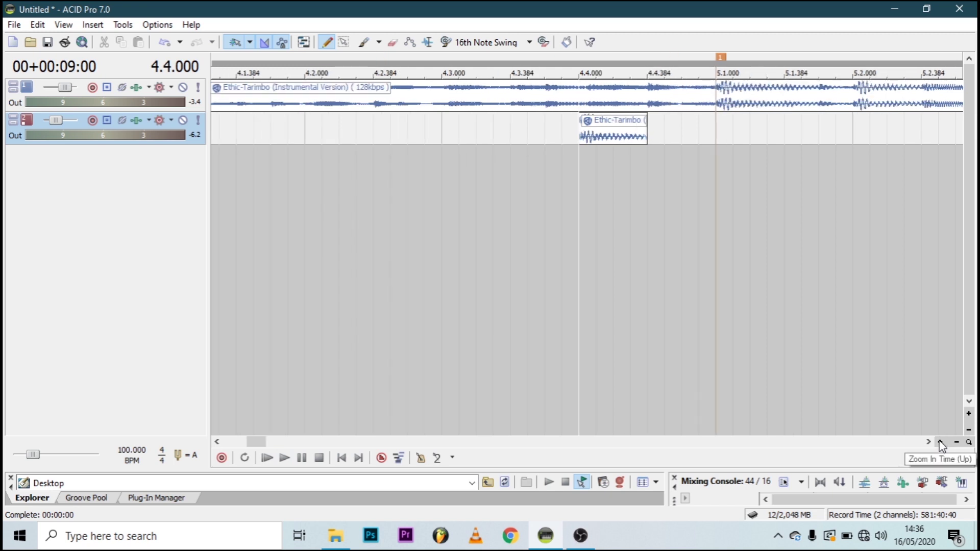
Trim the drum hit at 4.4 to a quarter beat, add a shorter hit pitched +2 at 4.4.384, and play from 4.4
left_click_drag(646, 133, 613, 133)
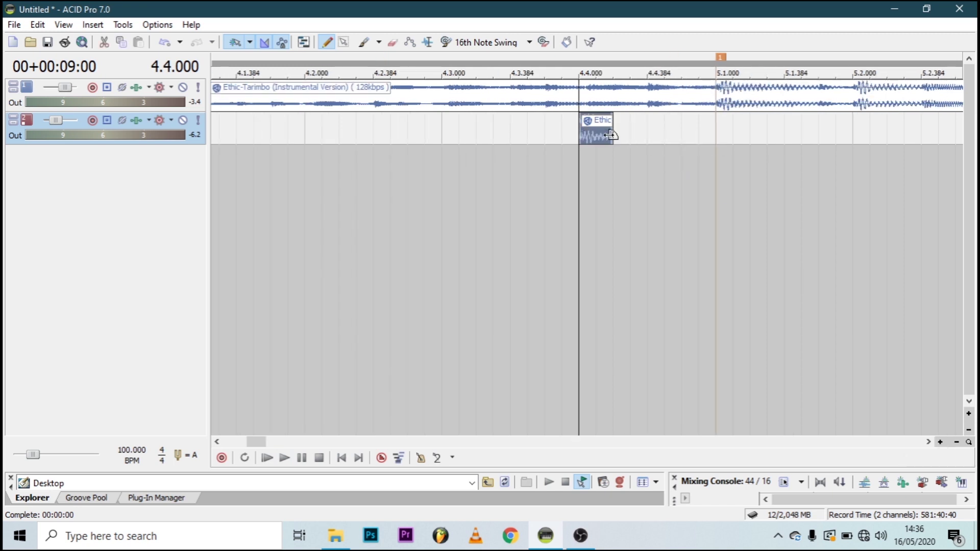
left_click(670, 133)
left_click_drag(680, 130, 663, 132)
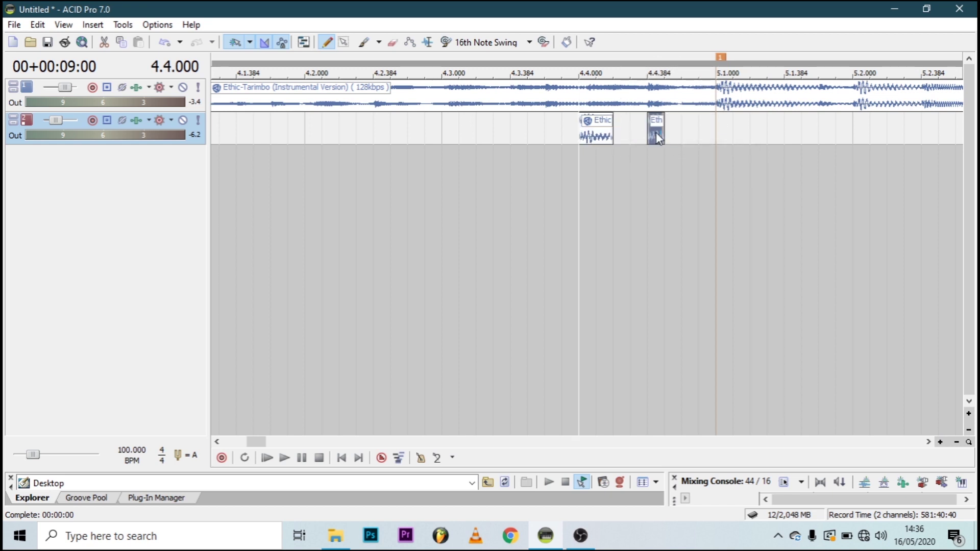
key("space")
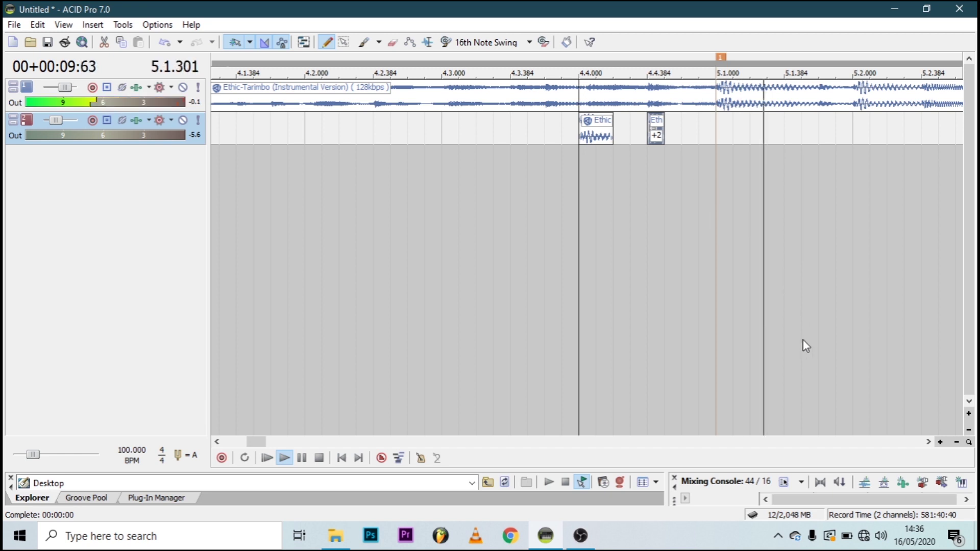
key("space")
Delete the +2 hit at 4.4.384 and move the drum hit from 4.4 into its place
left_click(940, 442)
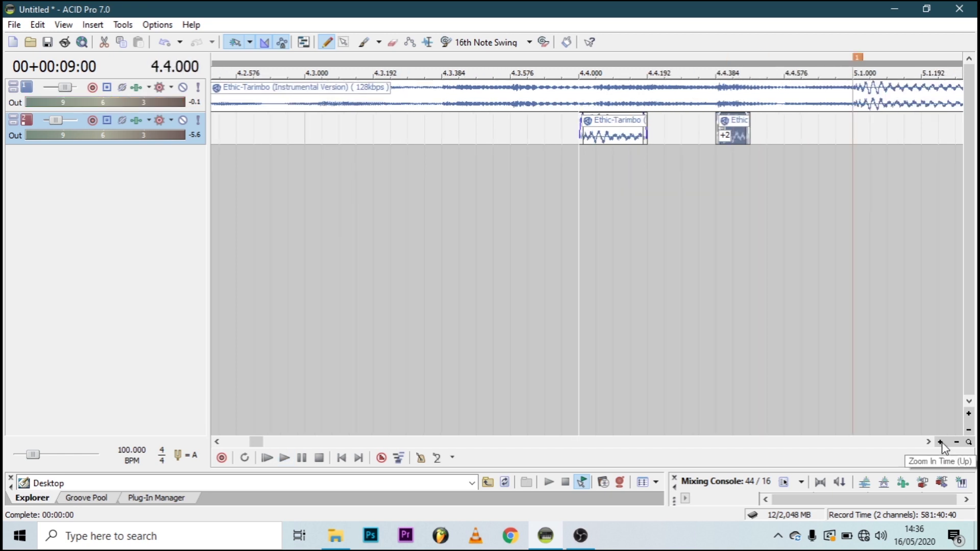
left_click_drag(740, 134, 776, 142)
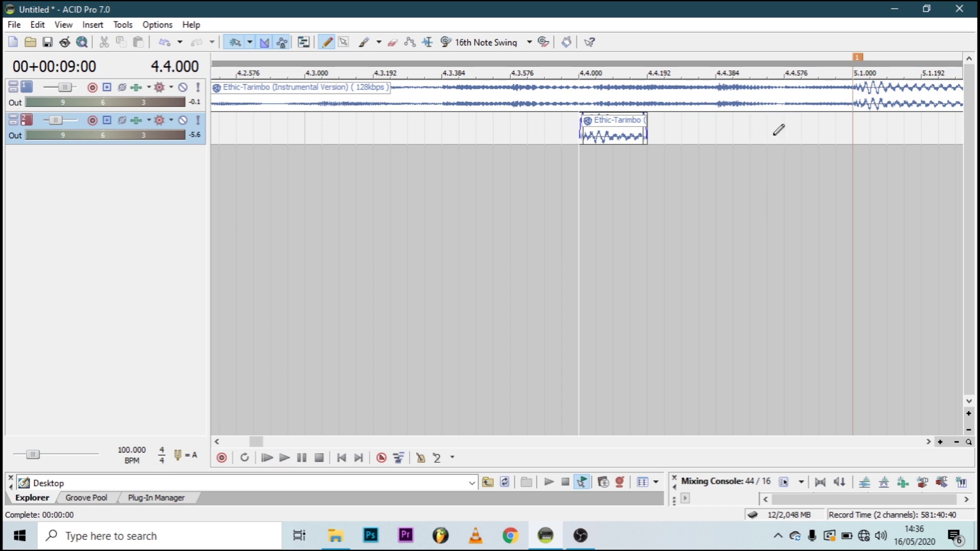
left_click_drag(592, 125, 729, 123)
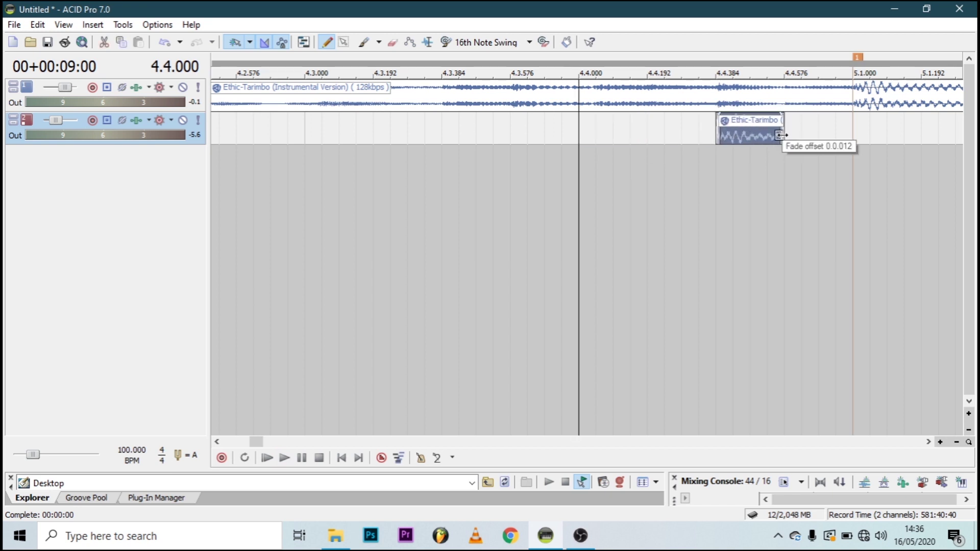
Shorten the drum hit at 4.4.384 to about an eighth of a beat, add a shorter copy pitched +3 at 4.4.576, and play
mouse_move(782, 135)
left_mouse_down()
mouse_move(749, 134)
mouse_move(800, 140)
left_mouse_up()
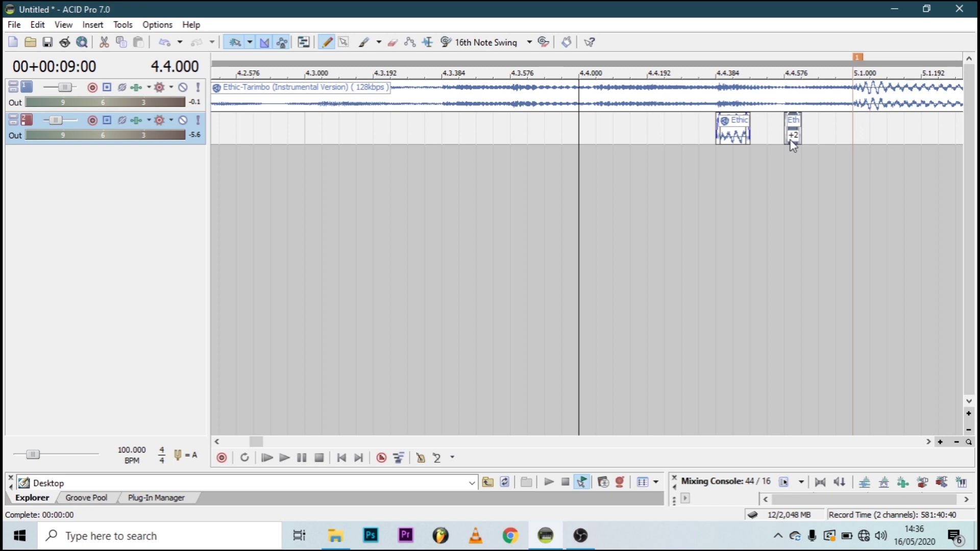
key("space")
key("space")
left_click(707, 124)
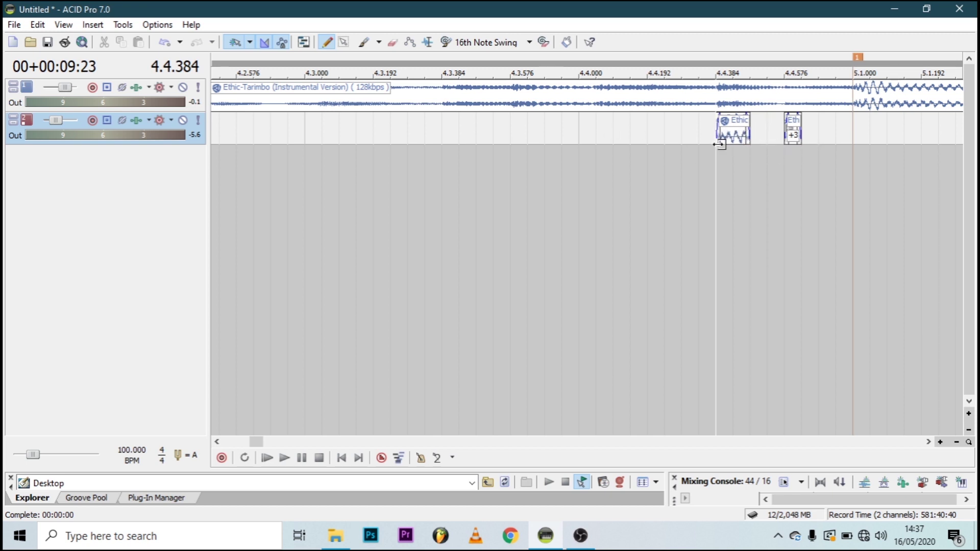
Copy the hit to 4.4.192, shorten it to about a sixteenth of a beat, and add a +3 copy at 4.4.288
left_click(736, 139)
left_click_drag(736, 138, 661, 137)
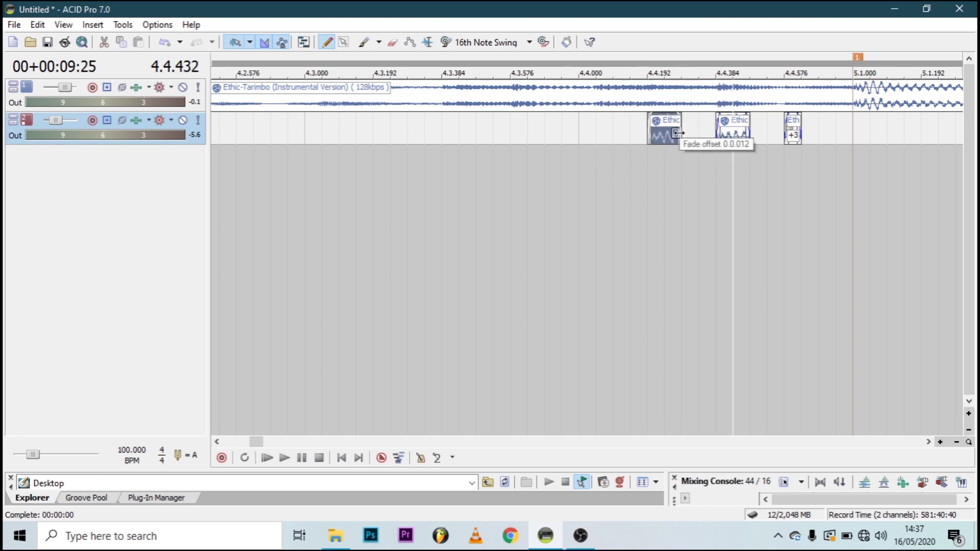
left_click_drag(655, 136, 689, 140)
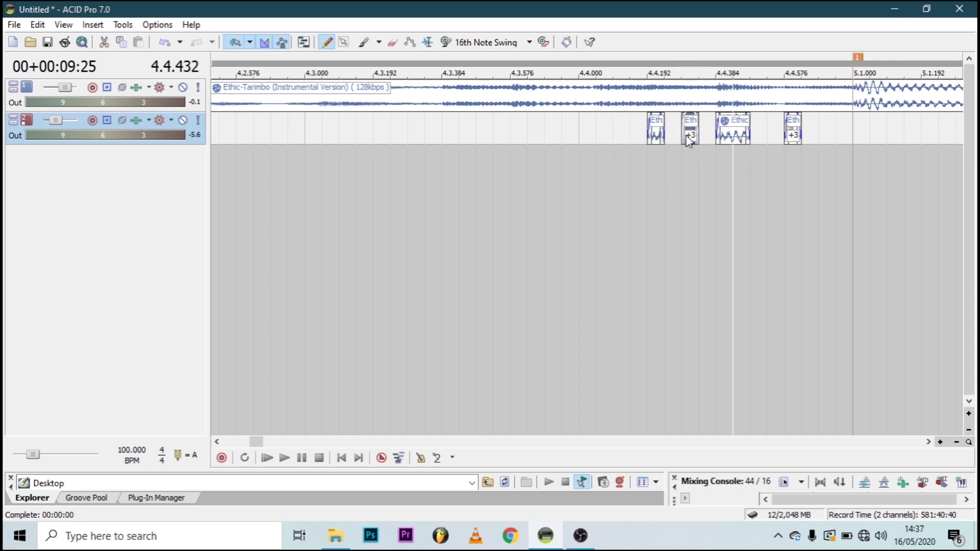
left_click(647, 172)
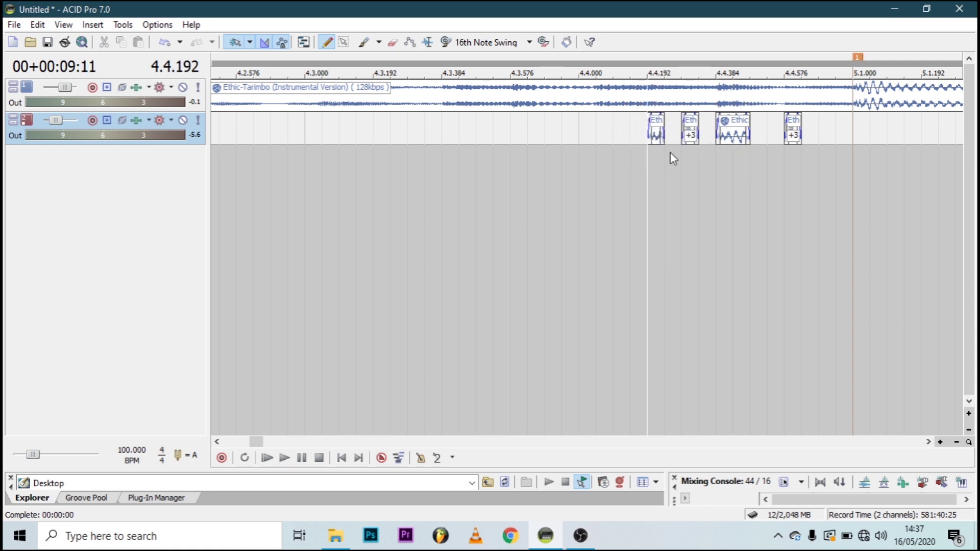
Duplicate the two short hits at 4.4.192 and 4.4.288 to 4.4.000 and 4.4.096, and play from 4.4
left_click(693, 140)
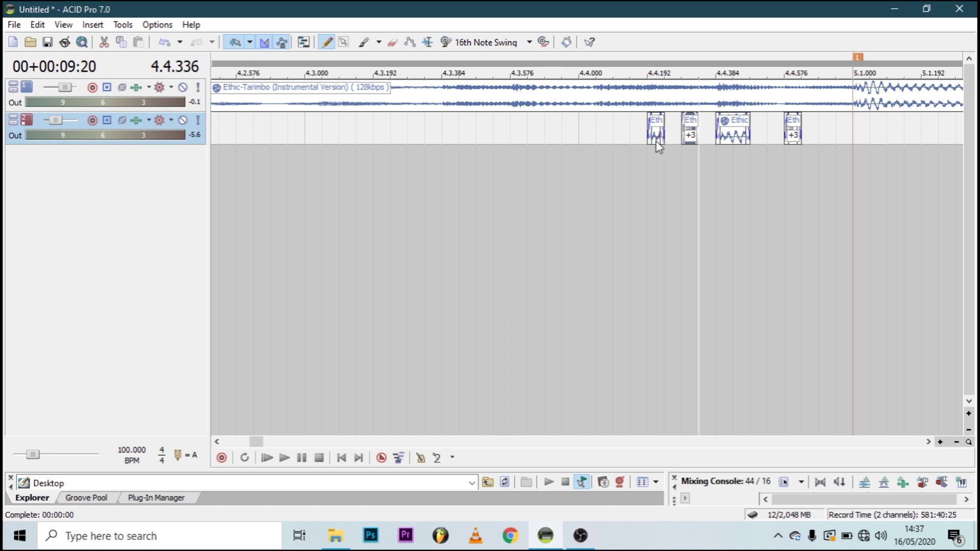
left_click_drag(656, 140, 585, 142)
left_click(581, 172)
key("space")
key("space")
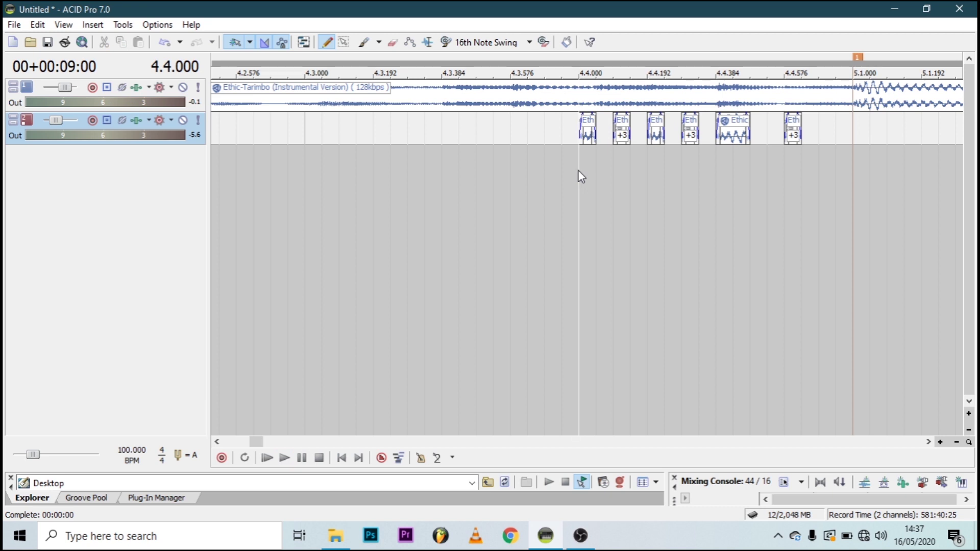
Select all drum hits on the second track and play the transition from 4.3.624
left_click_drag(579, 168, 519, 165)
left_click(344, 42)
left_click_drag(566, 179, 809, 131)
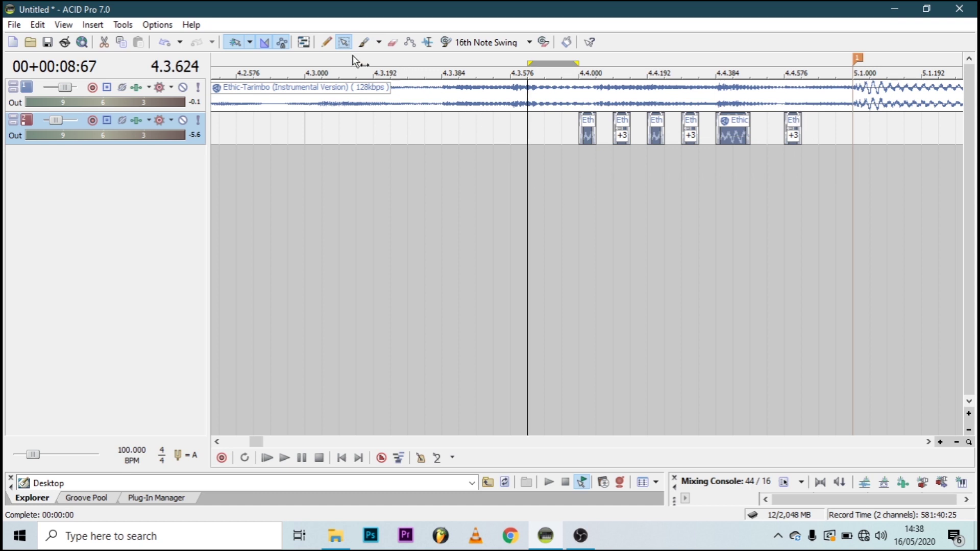
left_click(326, 42)
key("space")
key("space")
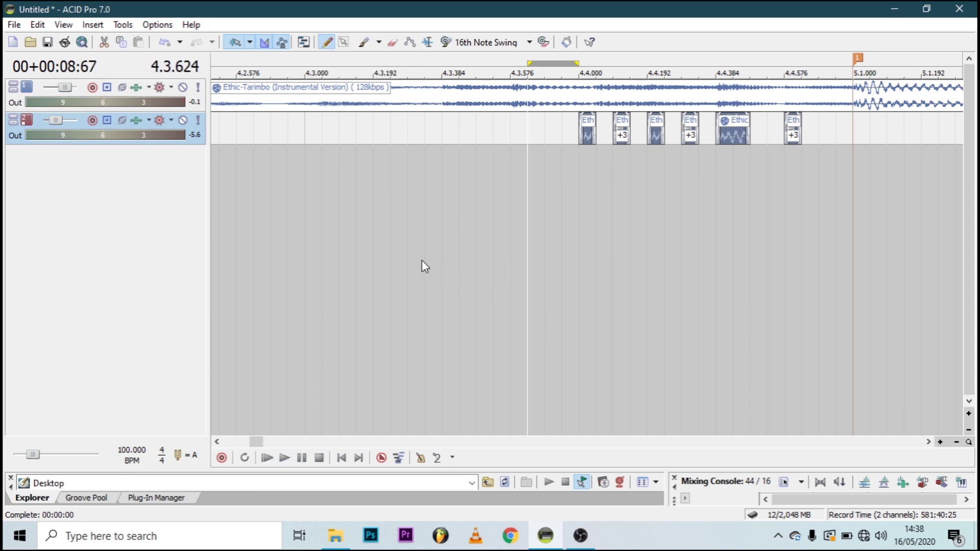
Copy the longer drum hit at 4.4.384 one beat back to 4.3.384
left_click(307, 190)
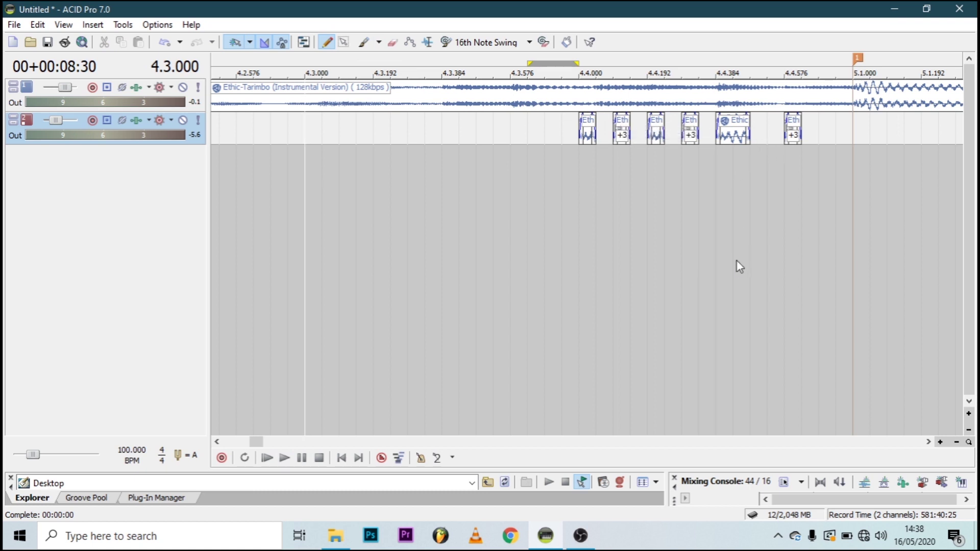
left_click(621, 138)
left_click(592, 139)
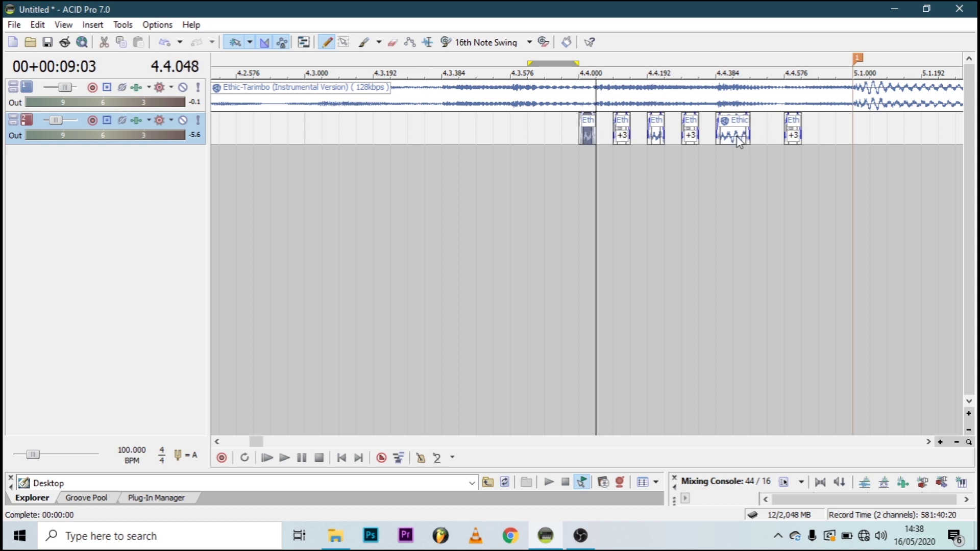
left_click(736, 136)
left_click(794, 140)
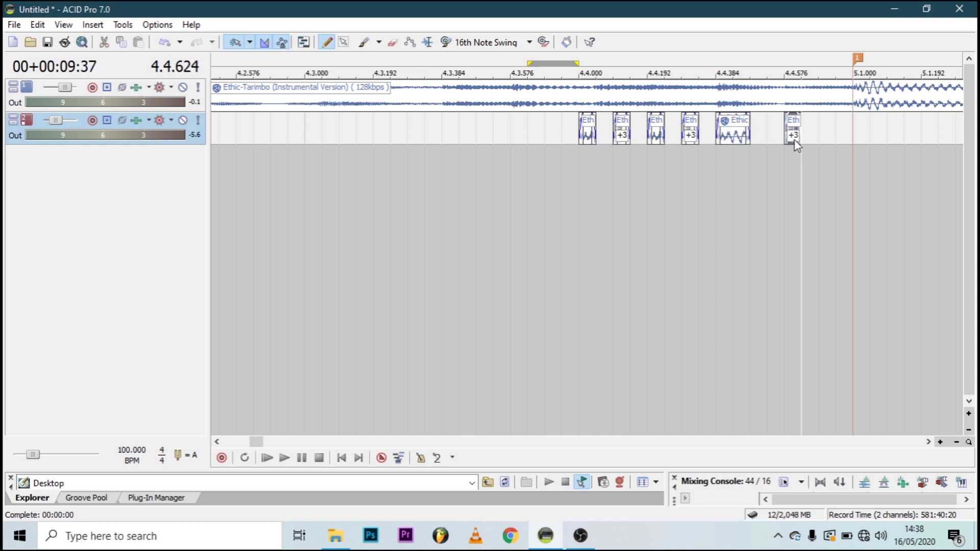
left_click(720, 139)
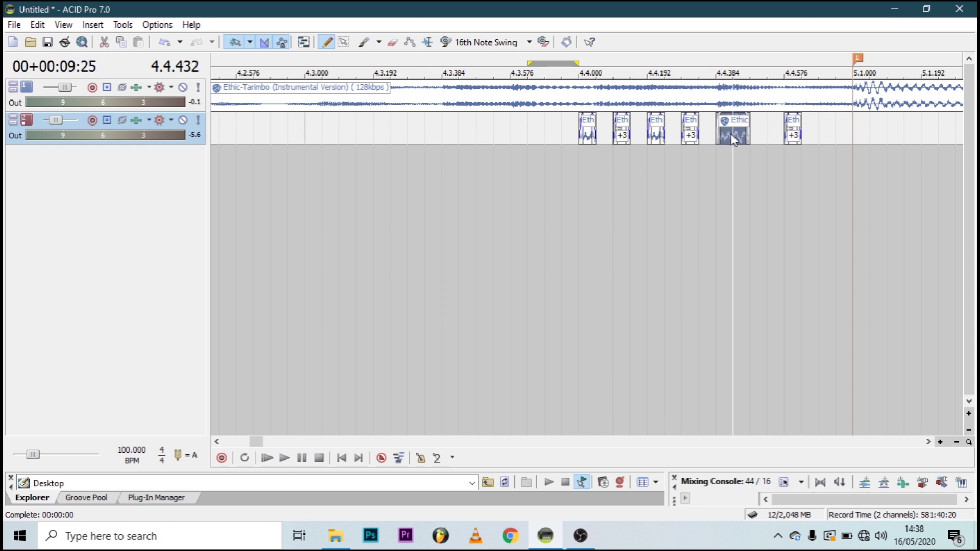
left_click_drag(733, 137, 457, 137)
Fill beat 4.3 with copied hits at 4.3.000, 4.3.192, 4.3.288 (+3) and 4.3.576 (+3), and play from 4.3
left_click(620, 140)
left_click(587, 137, "ctrl")
left_click_drag(588, 137, 515, 134)
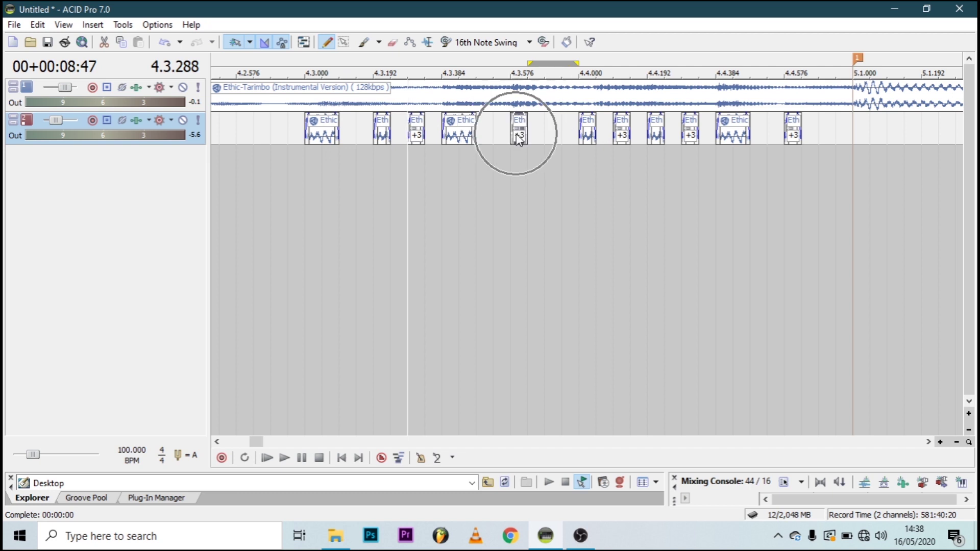
left_click(307, 208)
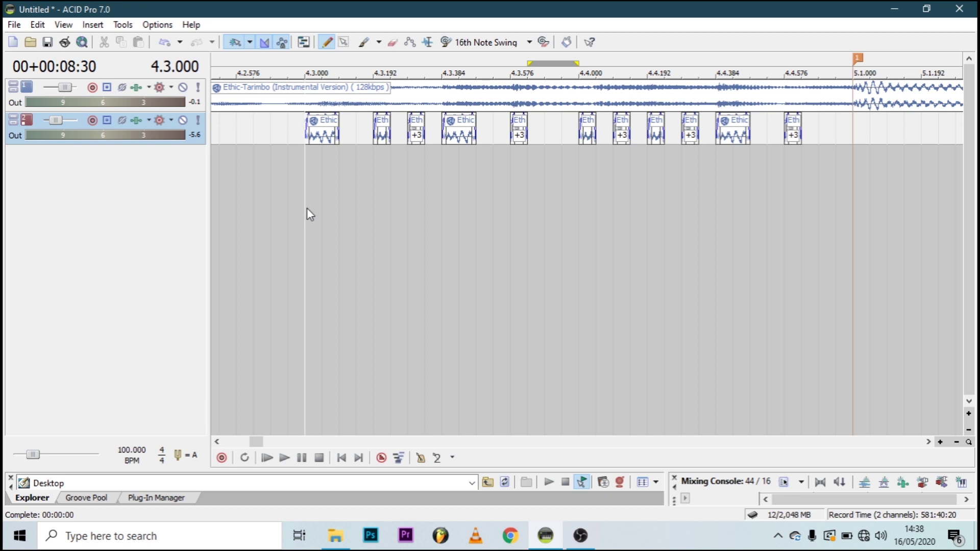
key("space")
key("space")
Copy the three hits at 4.3.000, 4.3.192 and 4.3.288 one beat back so they start at 4.2
left_click(218, 440)
left_click(218, 440)
left_click(218, 440)
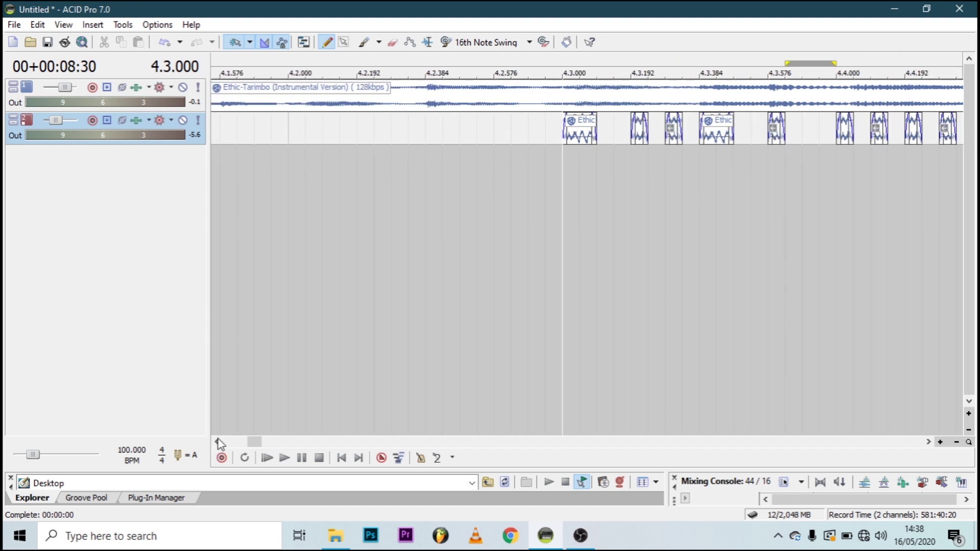
left_click(586, 137)
left_click(677, 136)
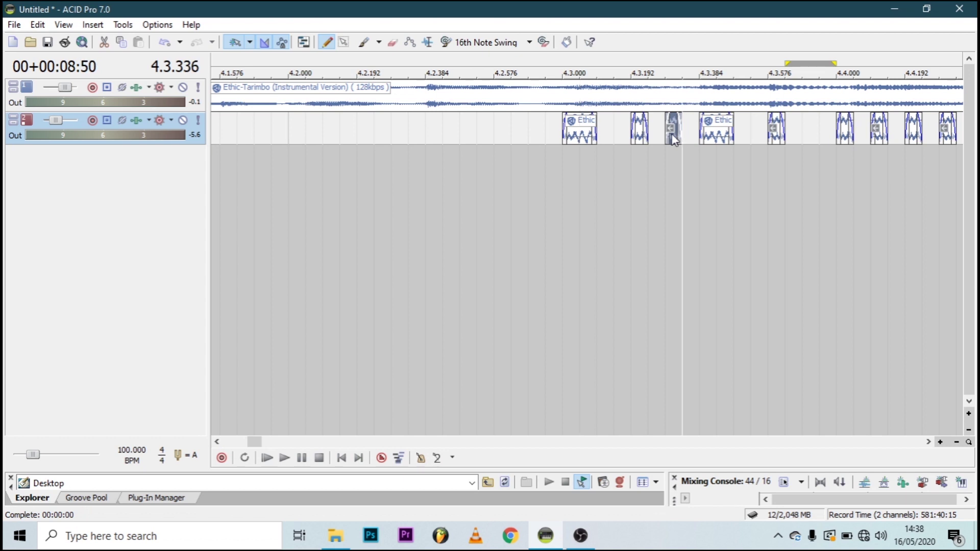
left_click(639, 137, "ctrl")
left_click(587, 137, "ctrl")
left_click_drag(588, 137, 313, 138)
right_click(396, 152)
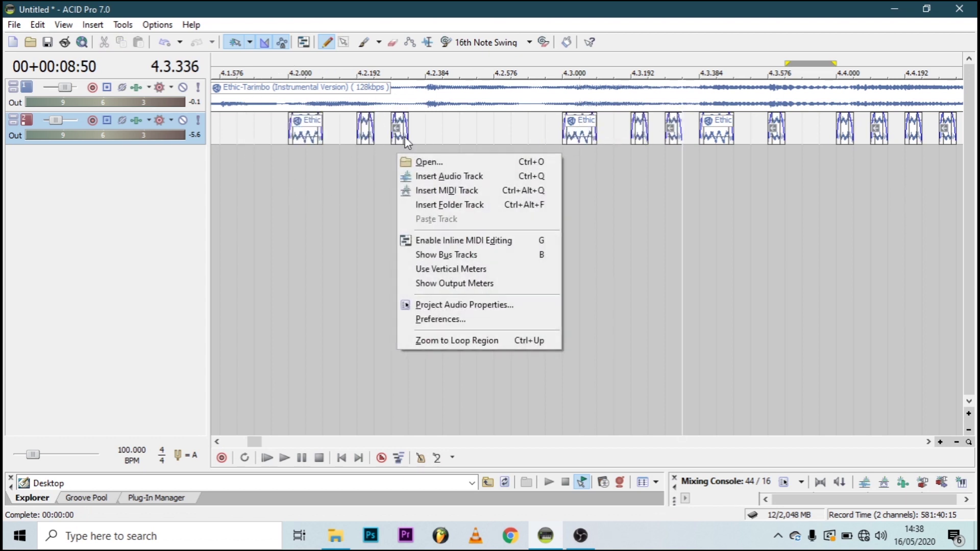
left_click(399, 134)
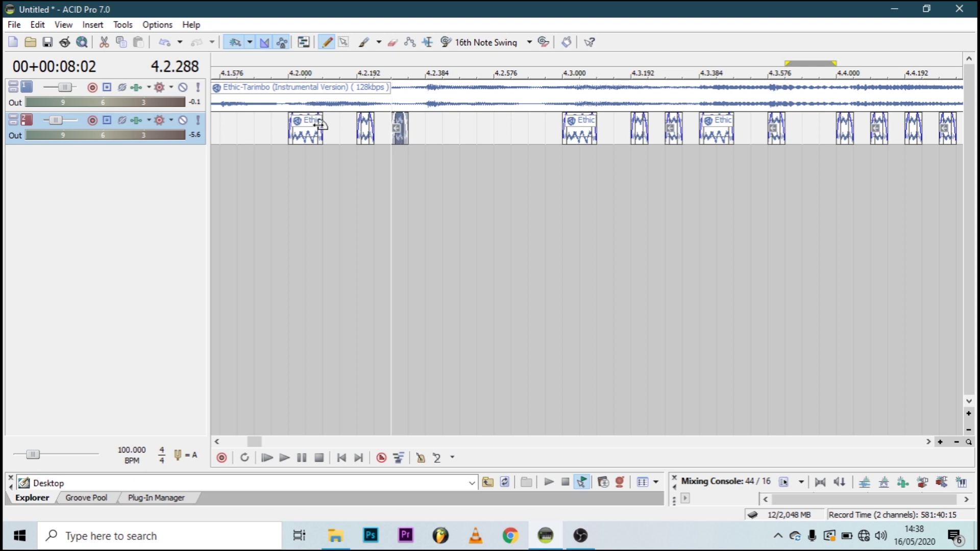
Move the longer hit of beat 4.2 to 4.2.480 and the two short hits to 4.2.000 and 4.2.096
left_click_drag(316, 133, 473, 125)
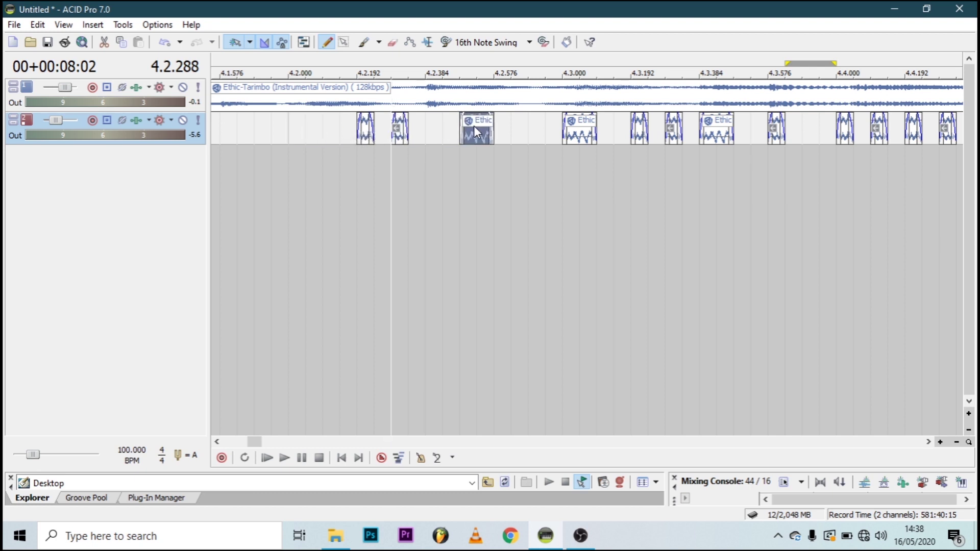
left_click(390, 138)
left_click(363, 128)
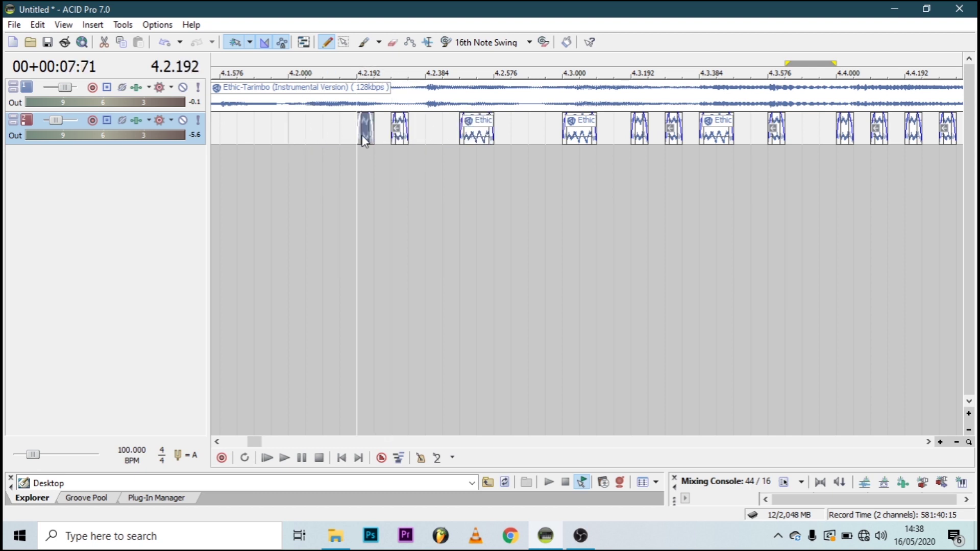
left_click_drag(363, 129, 300, 129)
left_click_drag(395, 140, 323, 140)
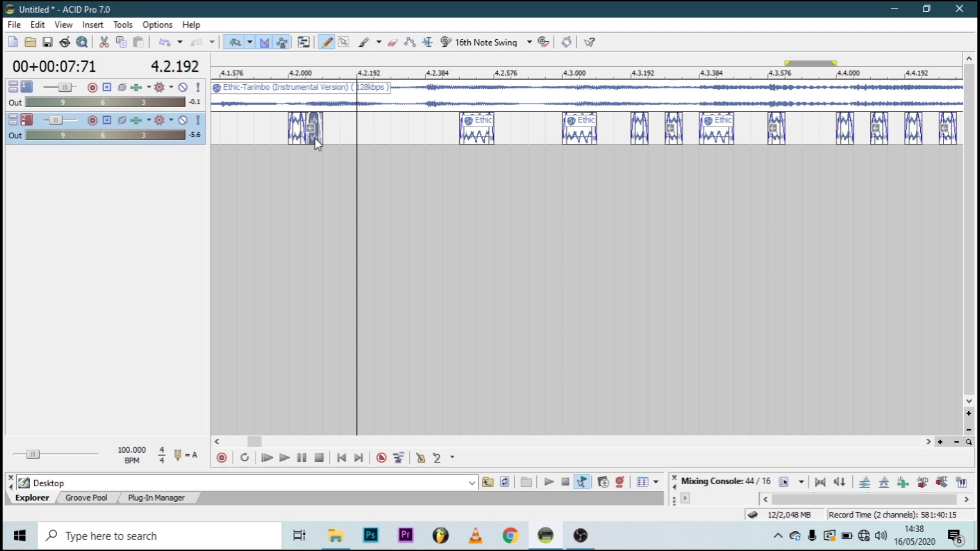
left_click_drag(315, 136, 331, 144)
Arrange the longer hit at 4.2.192 and a +3 short hit at 4.2.576, delete the extra longer copy before 4.3, and play from 4.2
left_click_drag(473, 135, 508, 138)
left_click(334, 135, "ctrl")
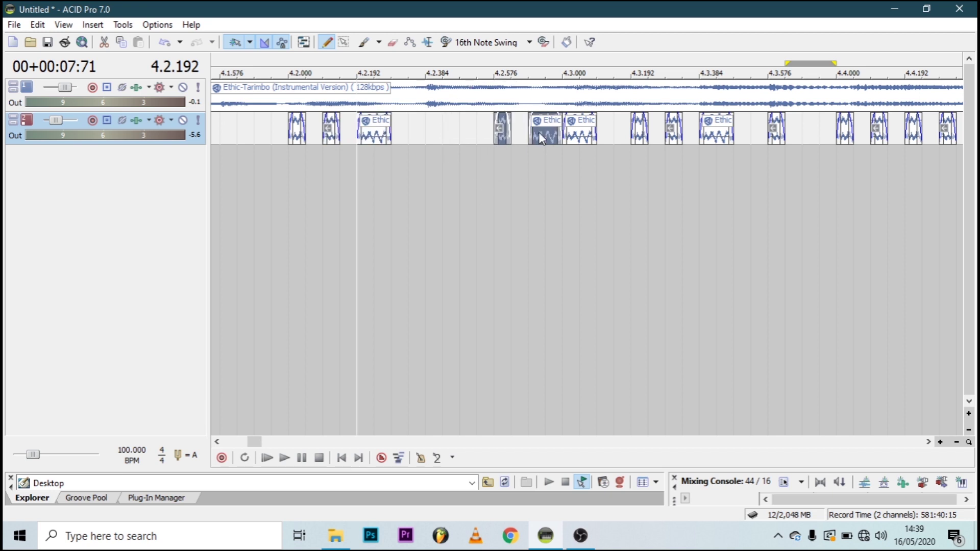
left_click(540, 136)
key("Delete")
left_click(294, 168)
key("space")
key("space")
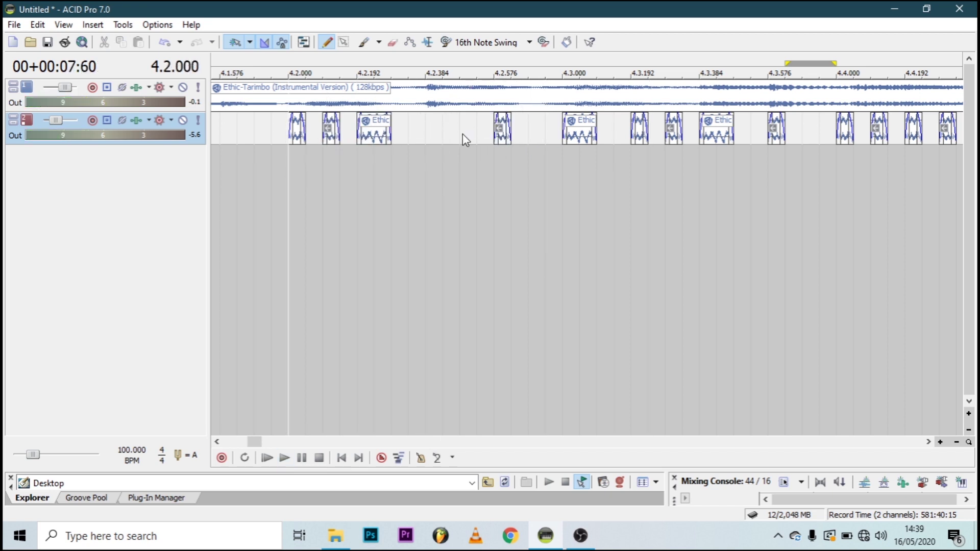
Extend the longer drum hit at 4.2.192 to end at 4.2.432, and play from 4.2
left_click_drag(390, 130, 443, 136)
key("space")
key("space")
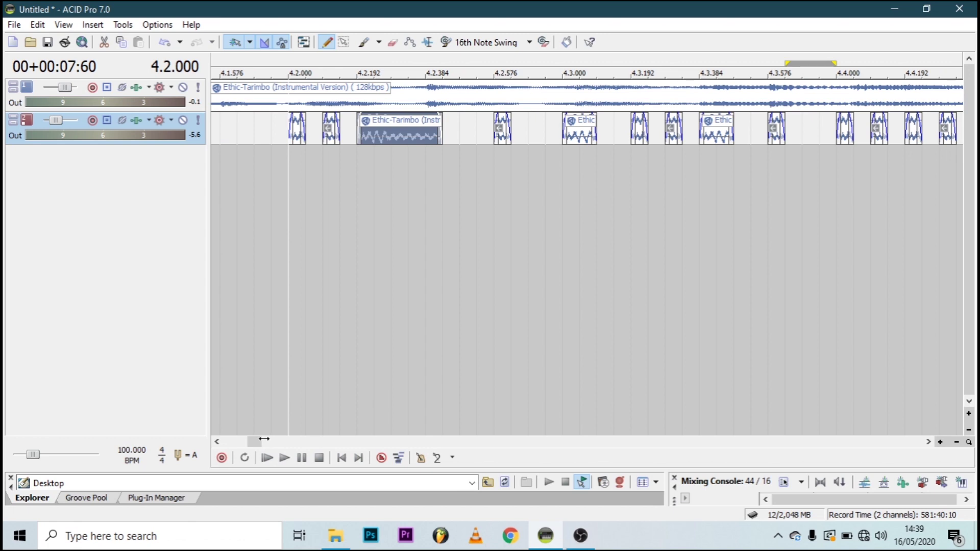
Copy the two short hits at 4.2.000 and 4.2.096 back into beat 4.1, starting at 4.1.192 and 4.1.288
mouse_move(262, 441)
left_mouse_down()
mouse_move(309, 439)
mouse_move(257, 439)
left_mouse_up()
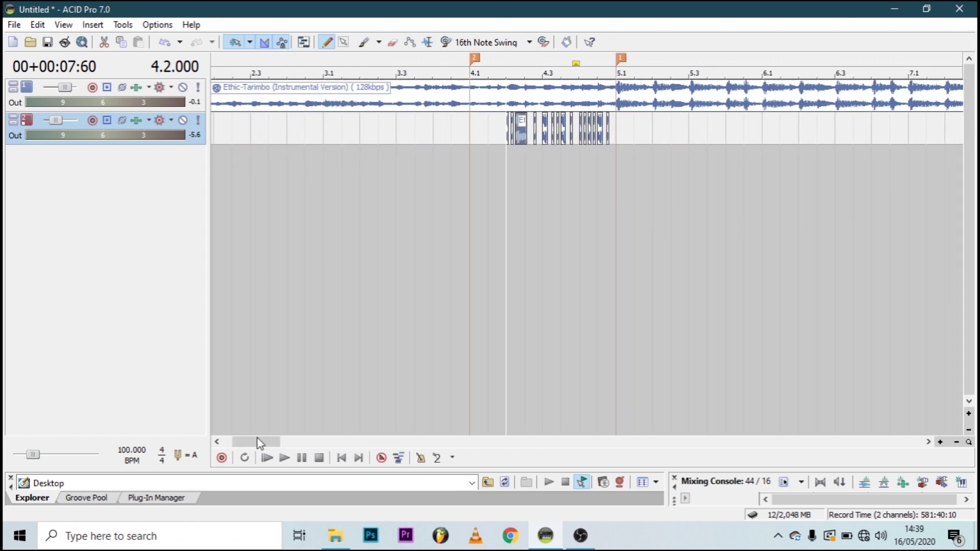
left_click(478, 135)
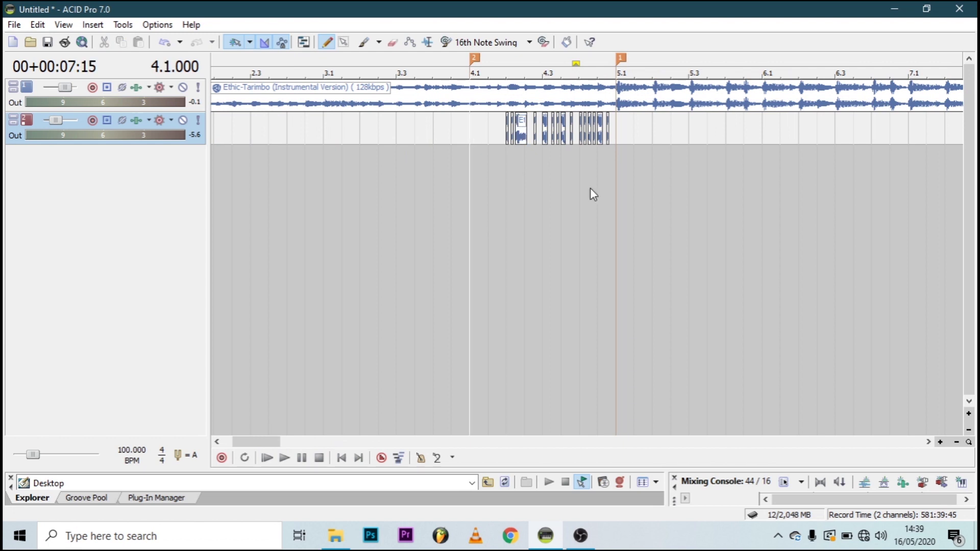
left_click(940, 443)
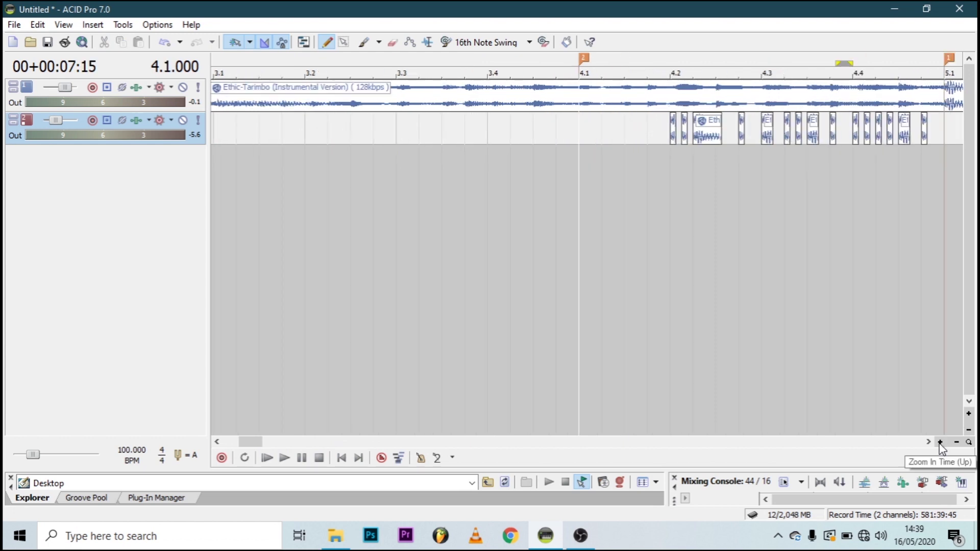
left_click(940, 443)
left_click(788, 134)
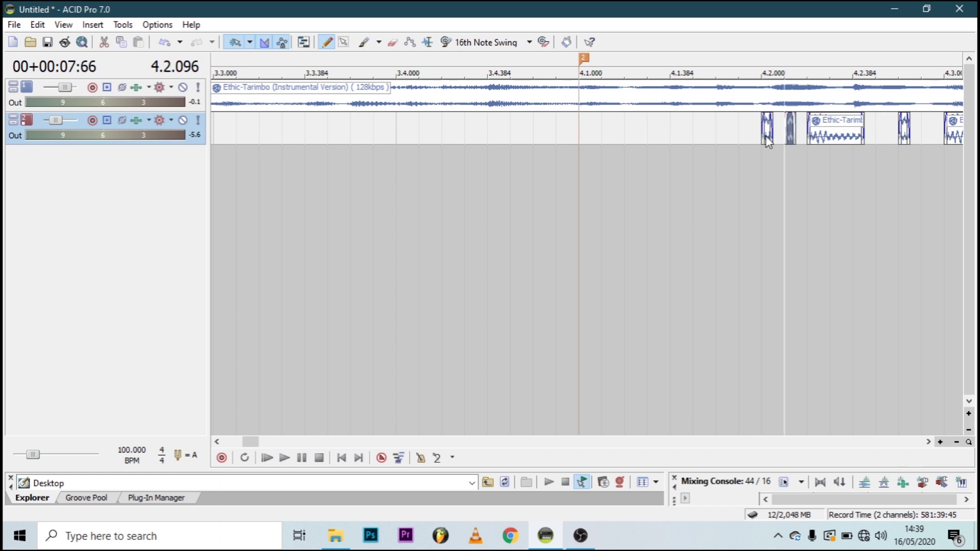
left_click_drag(788, 134, 629, 144)
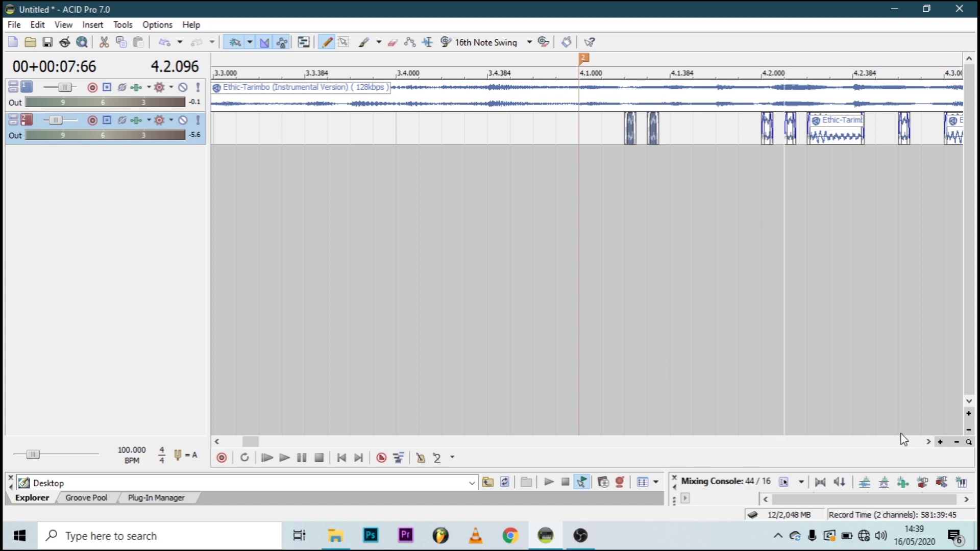
Copy the hits at 4.3.384 and 4.3.576 to 4.1.384 and 4.1.576, and reset the drum-hit track's volume
left_click(928, 441)
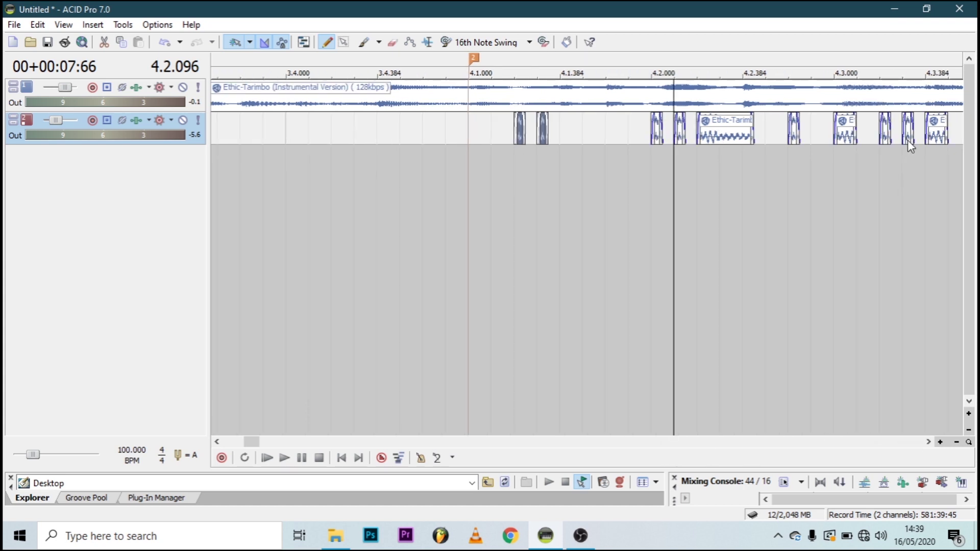
left_click(932, 137)
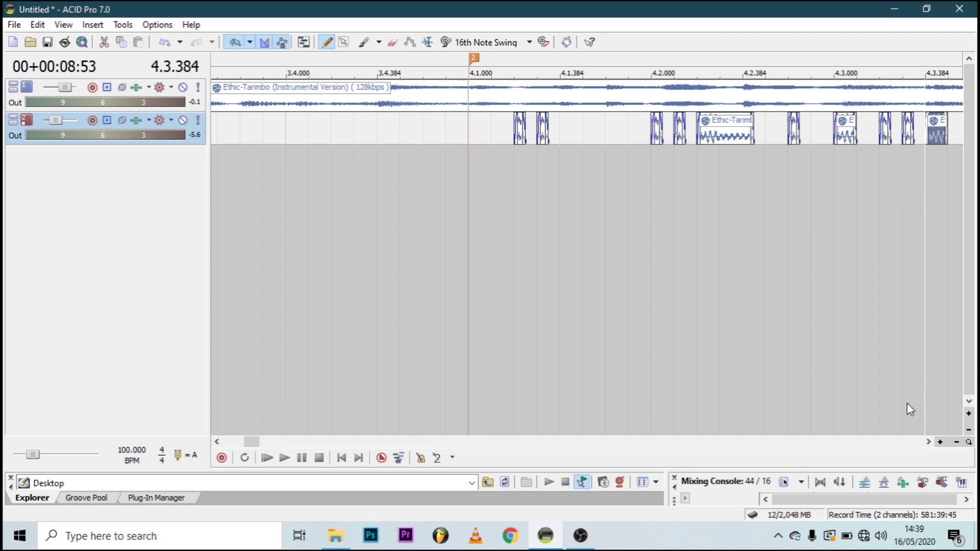
left_click(928, 442)
left_click(867, 130)
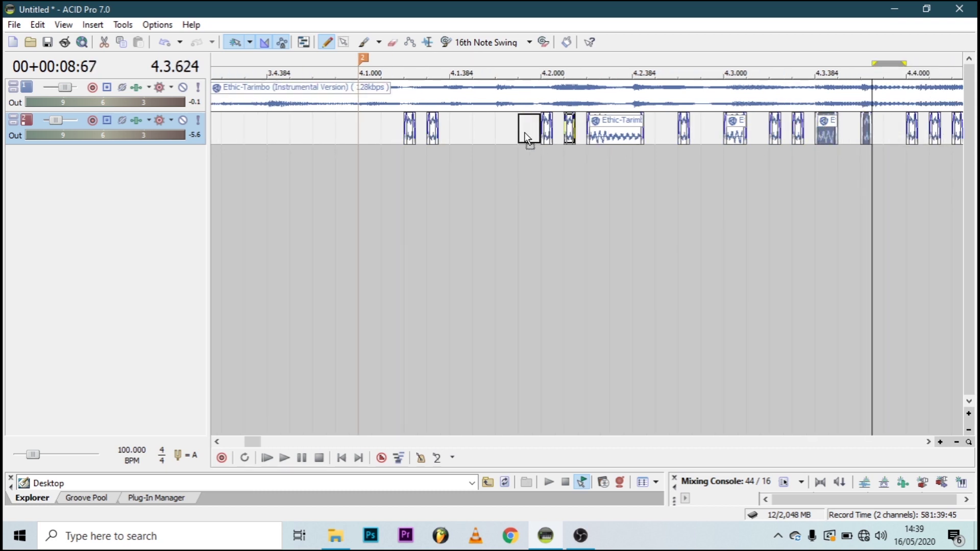
left_click(450, 140)
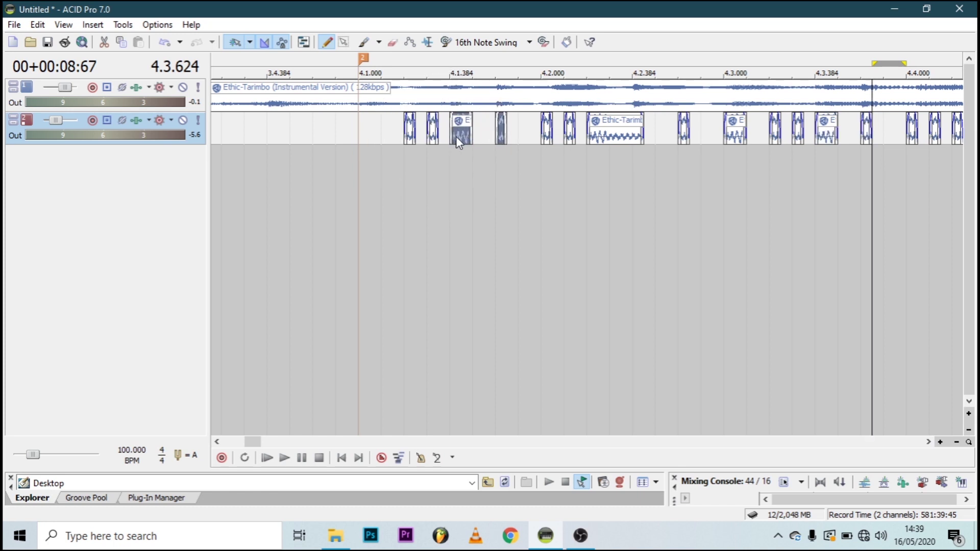
left_click(359, 180)
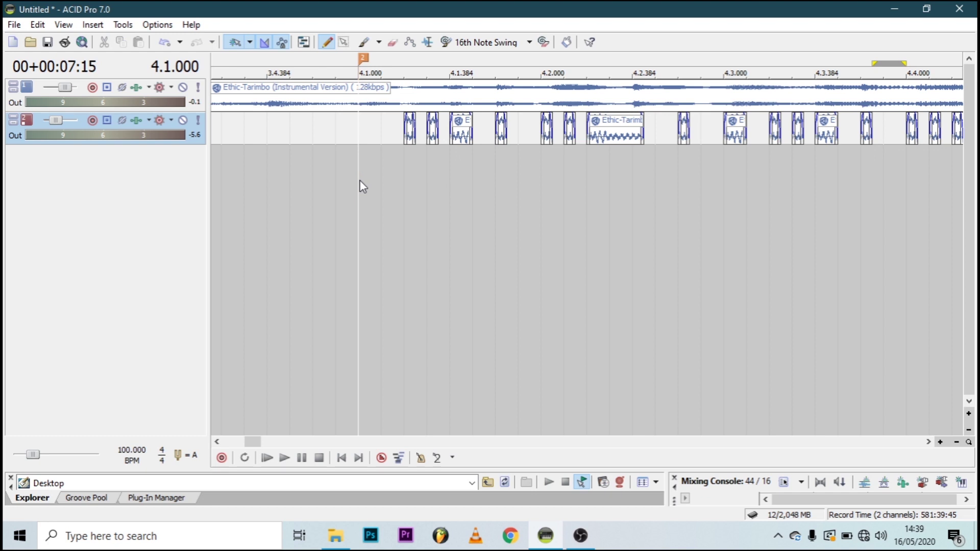
double_click(60, 120)
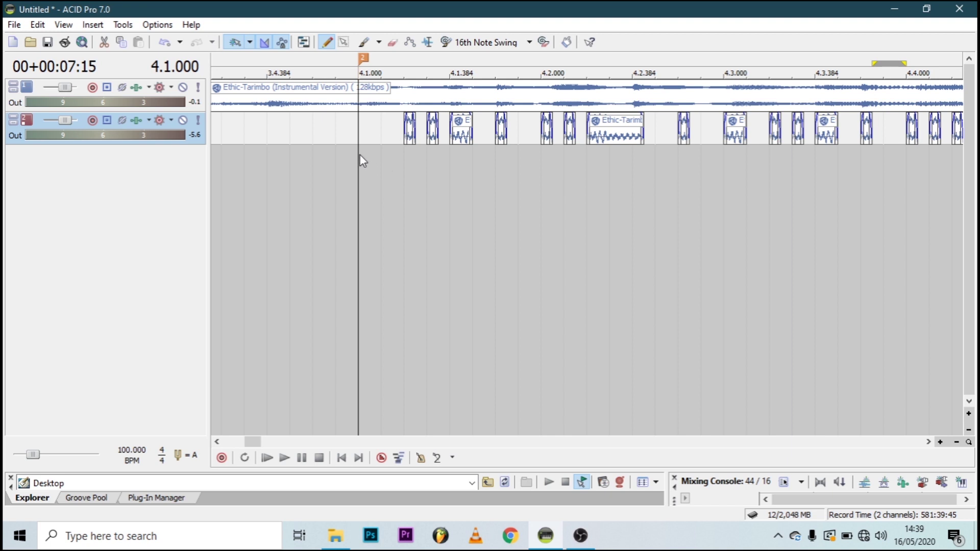
Place four half-length short hits at 4.1.000, 4.1.048, 4.1.096 and 4.1.144, with the second and fourth pitched +3
left_click(939, 442)
left_click(940, 441)
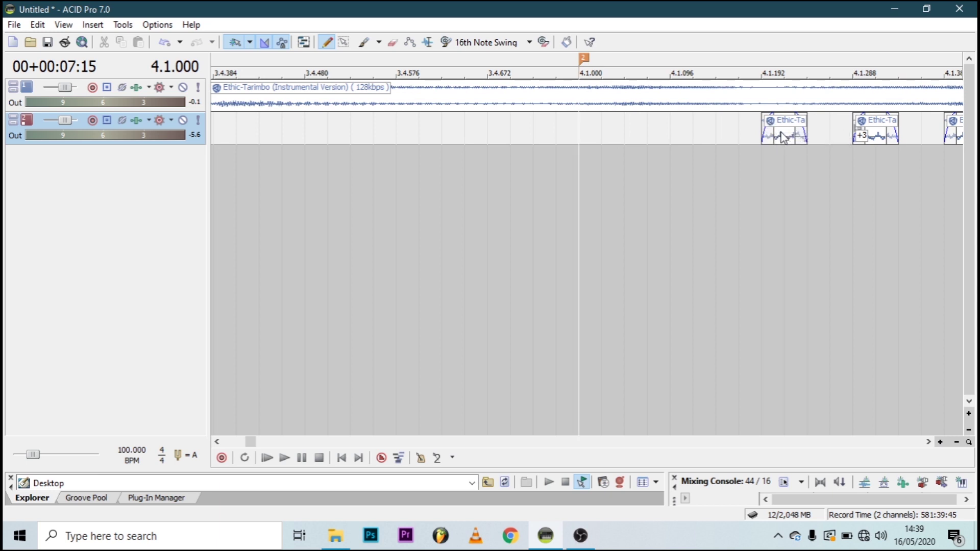
left_click_drag(781, 131, 599, 133)
left_click(624, 133)
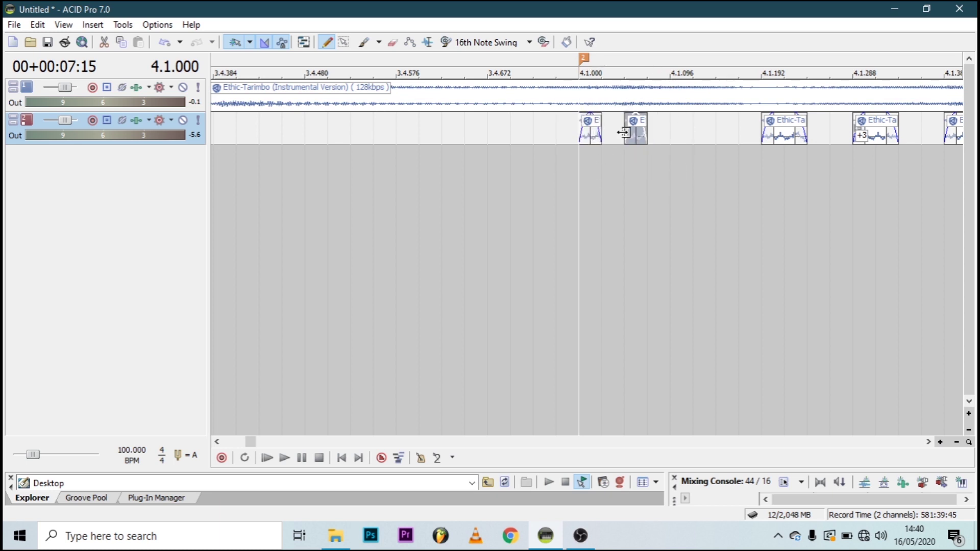
left_click(683, 131)
left_click(727, 131)
Play the drum-hit transition from 4.1.000 and place the cursor at the beat drop, 5.1.000
key("space")
key("space")
scroll(688, 335, "down", 3)
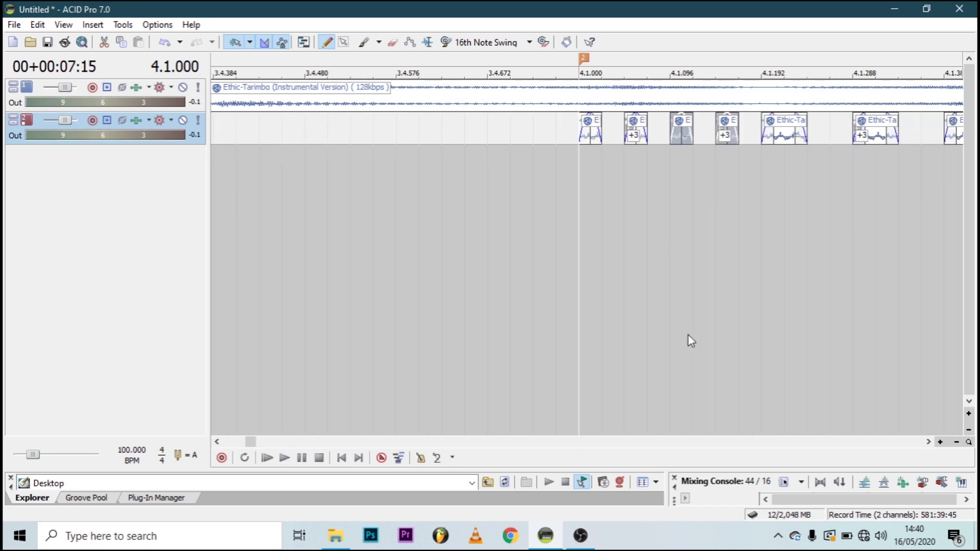
scroll(687, 335, "down", 2)
key("space")
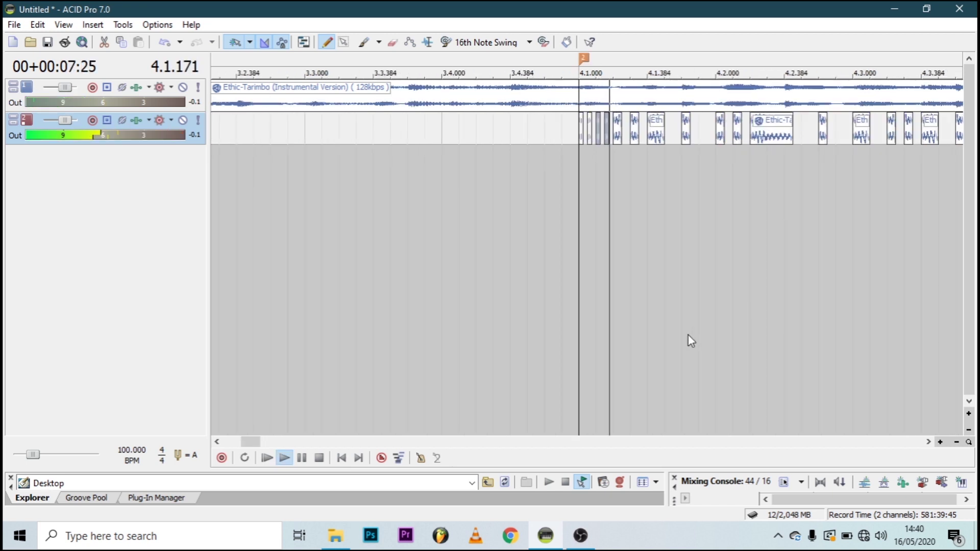
scroll(688, 335, "down", 3)
key("space")
key("space")
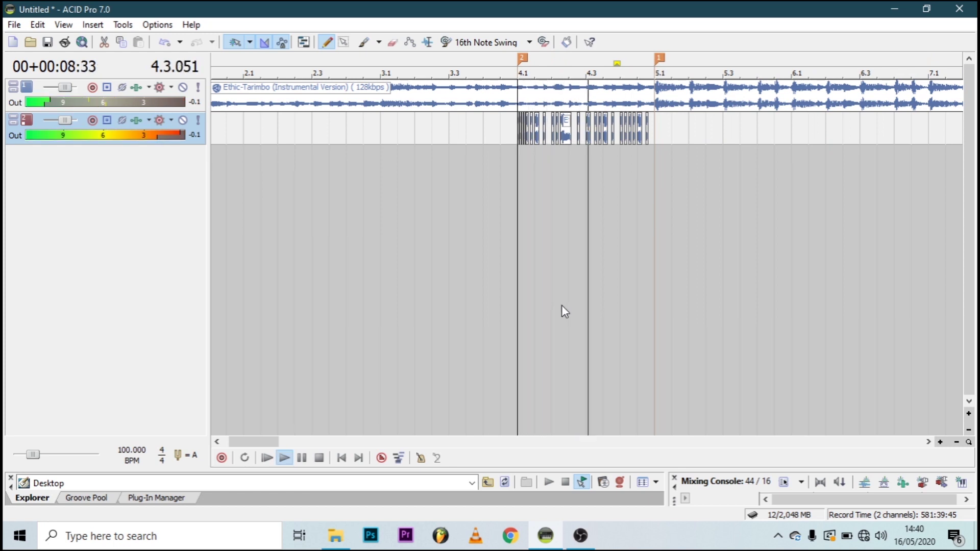
key("space")
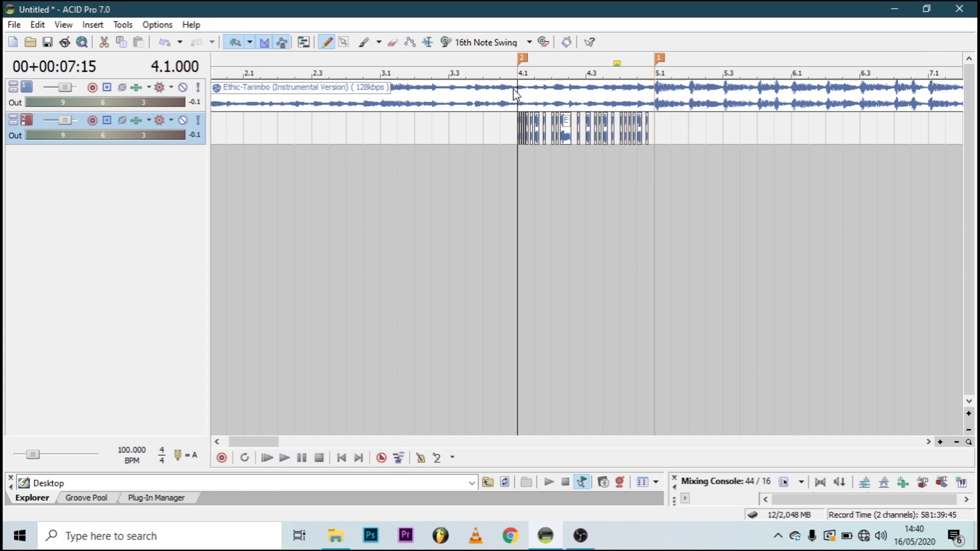
left_click(533, 88)
key("space")
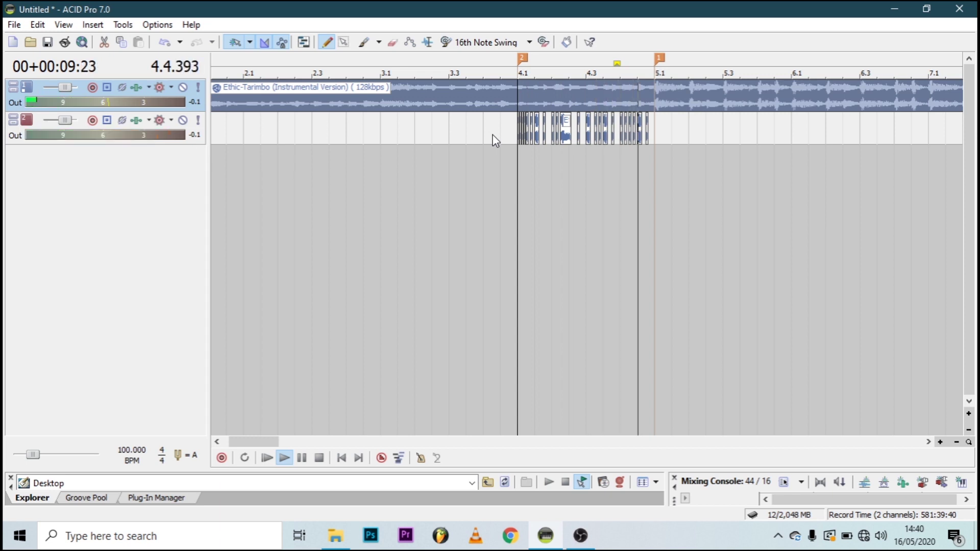
key("space")
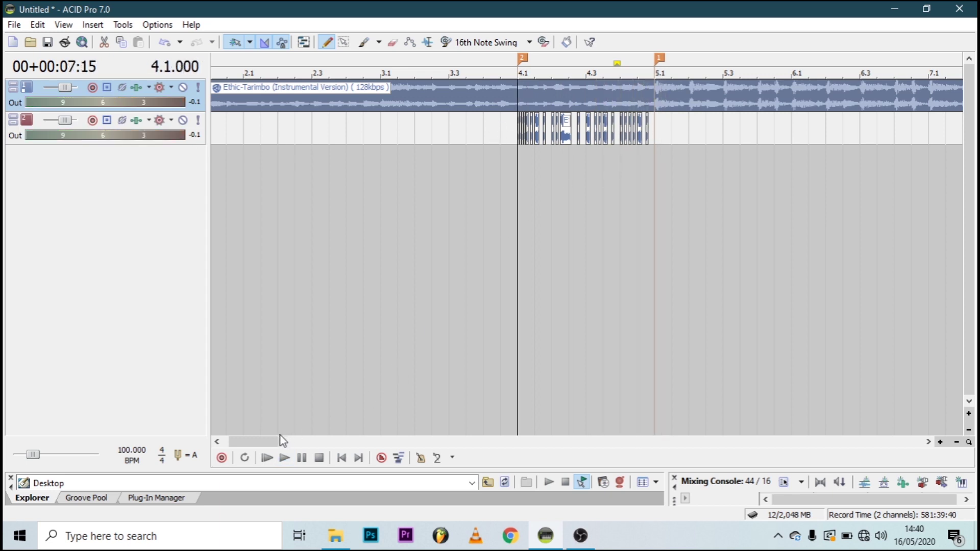
mouse_move(279, 441)
left_mouse_down()
mouse_move(361, 430)
mouse_move(223, 439)
mouse_move(283, 440)
left_mouse_up()
left_click(484, 269)
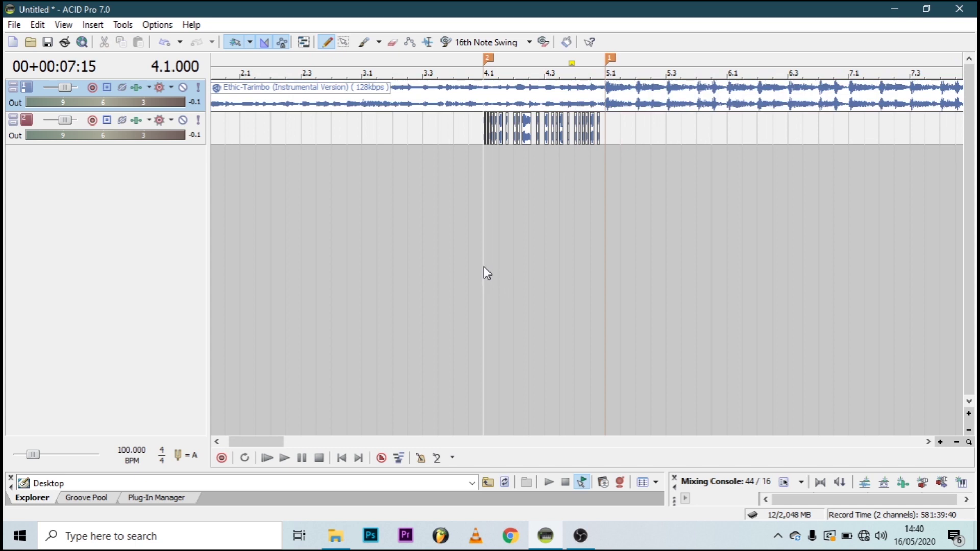
left_click(604, 184)
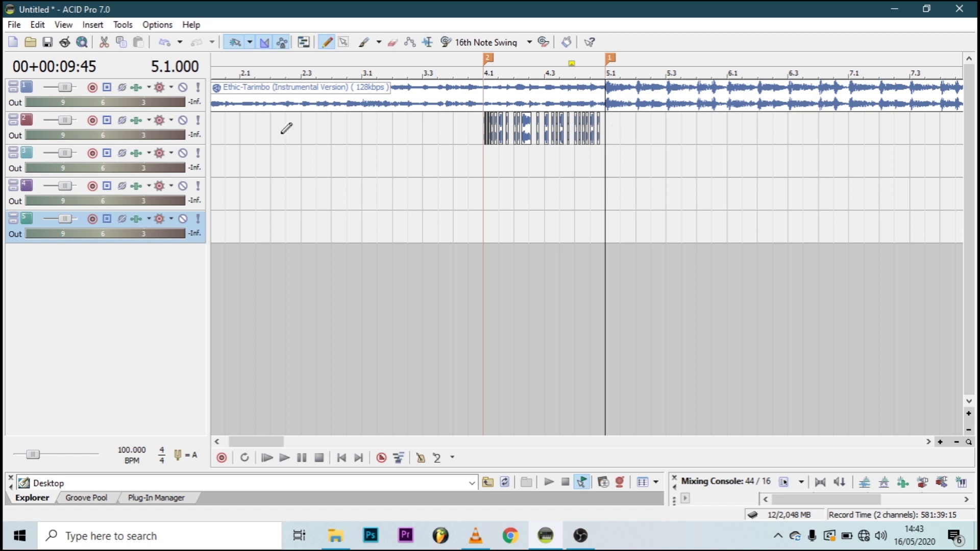
Add the Sony Flange/Wah-Wah effect to track 3's effects chain after Track EQ
left_click(136, 153)
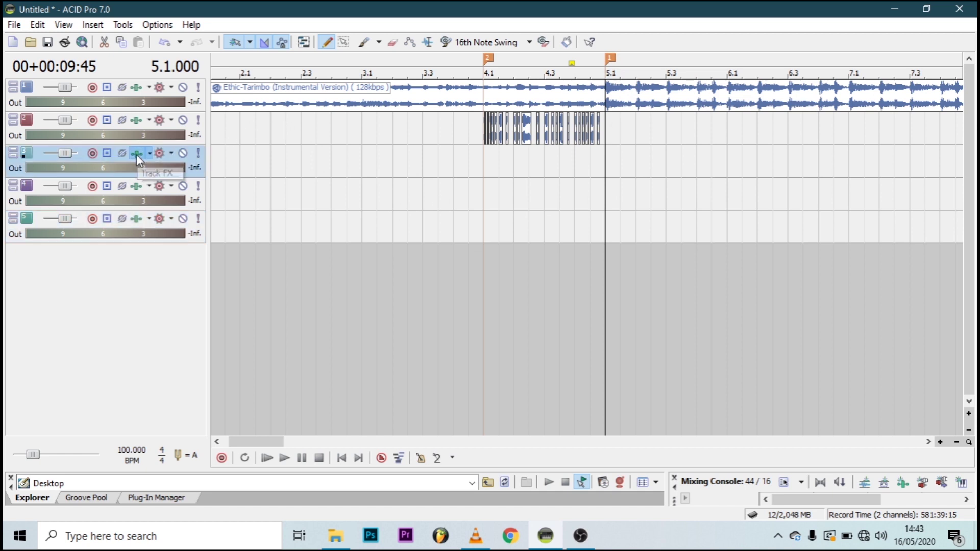
left_click_drag(148, 87, 391, 103)
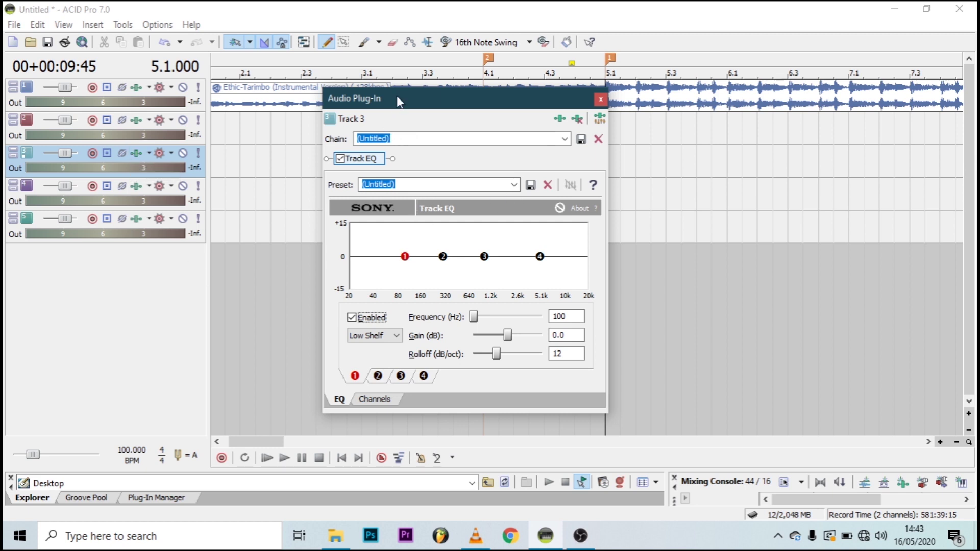
left_click_drag(398, 106, 312, 113)
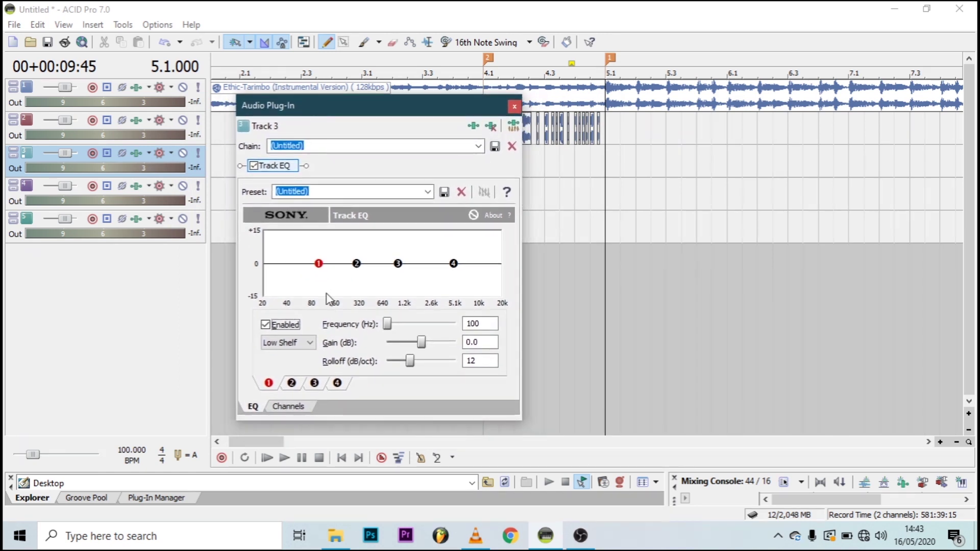
left_click(472, 127)
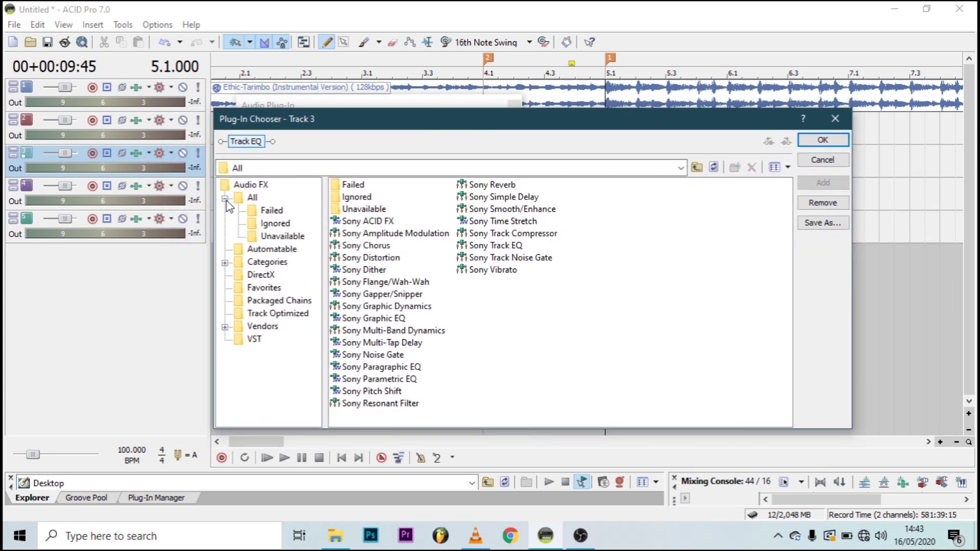
double_click(251, 199)
double_click(250, 201)
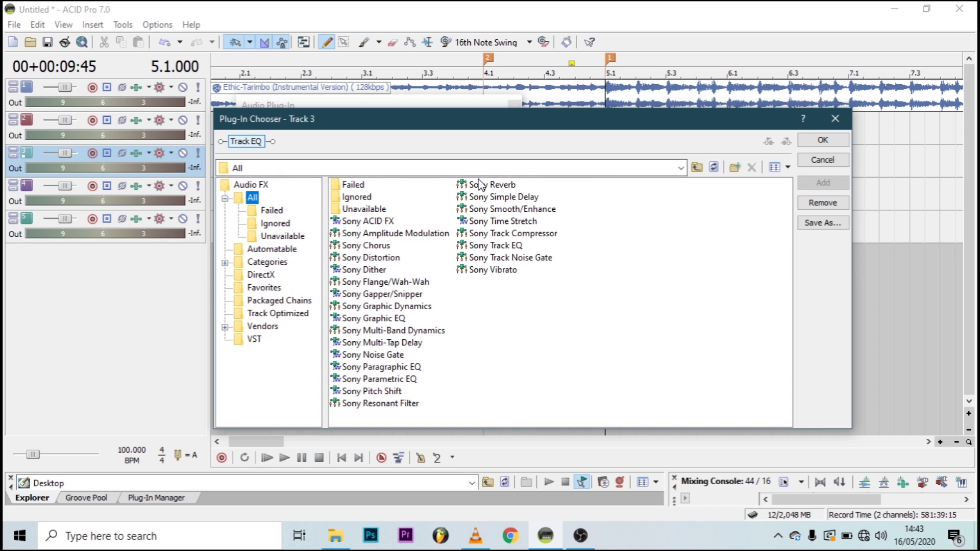
double_click(374, 282)
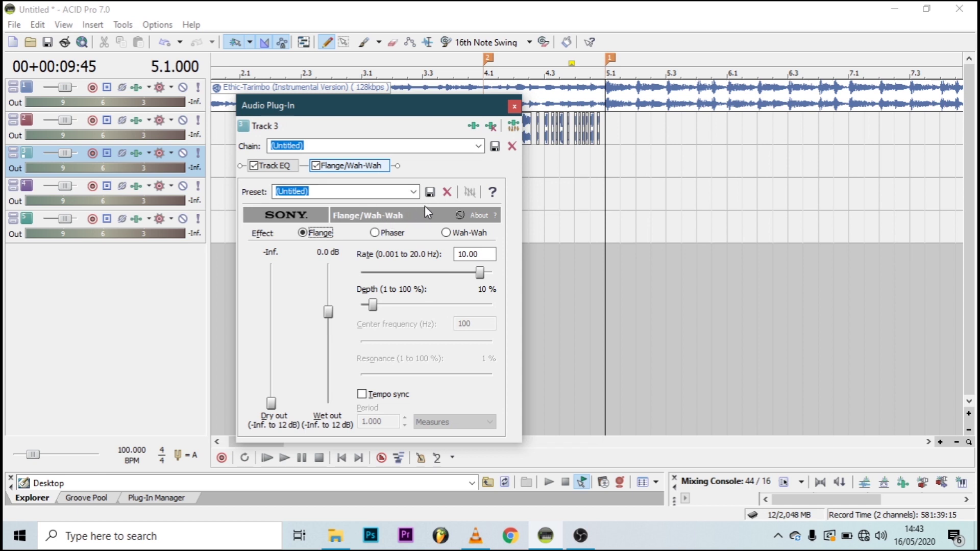
Review the Flange/Wah-Wah presets without choosing one, and close track 3's effects window
left_click(414, 192)
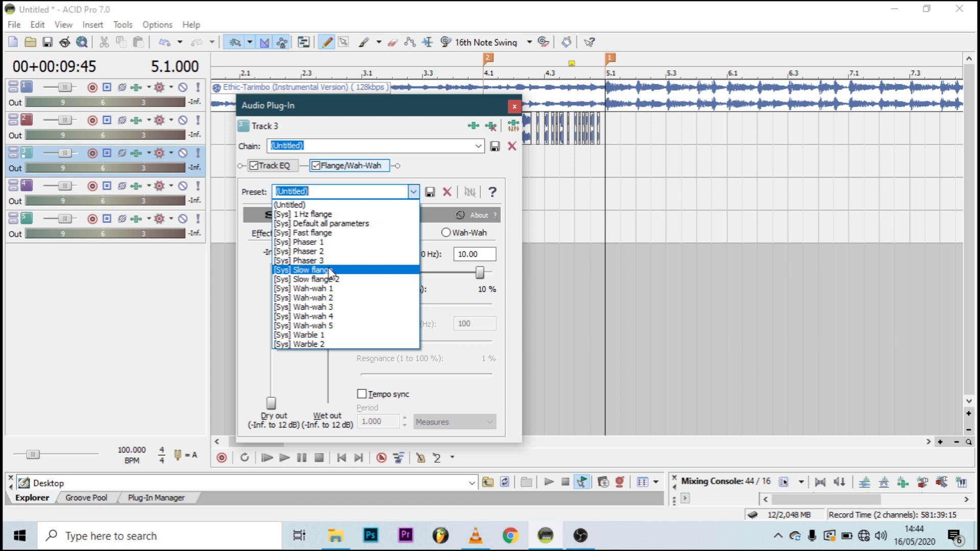
left_click(434, 160)
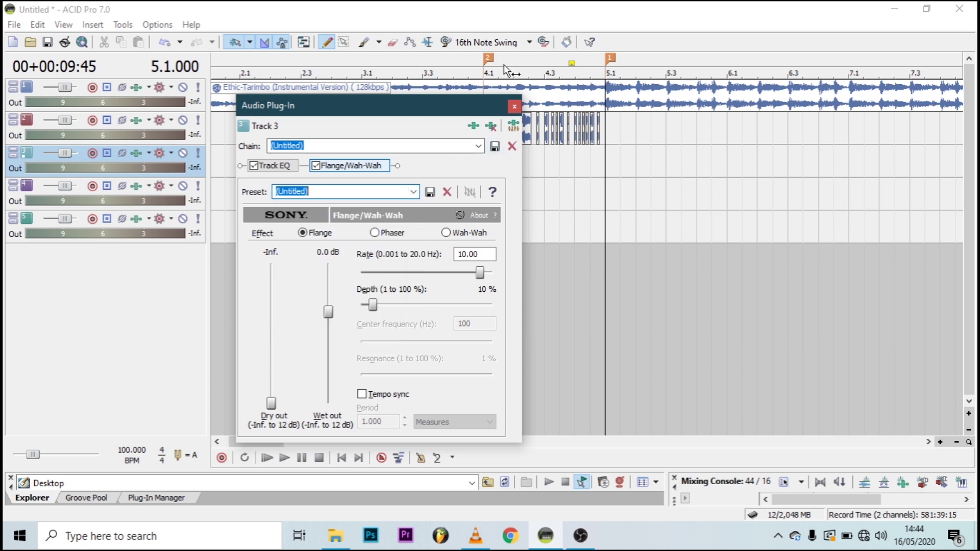
left_click(514, 108)
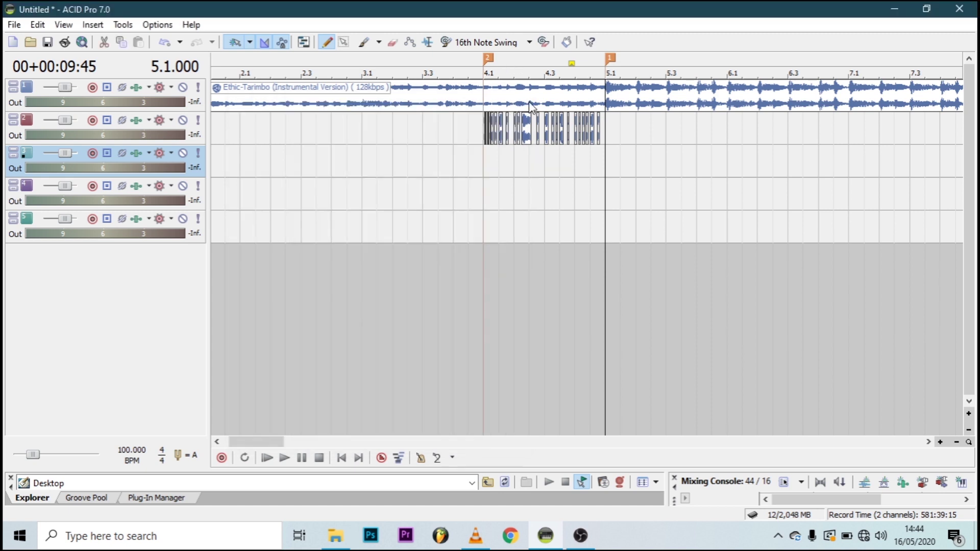
Split the instrumental at 5.1.384 and move the part after the split down to track 3
left_click(606, 97)
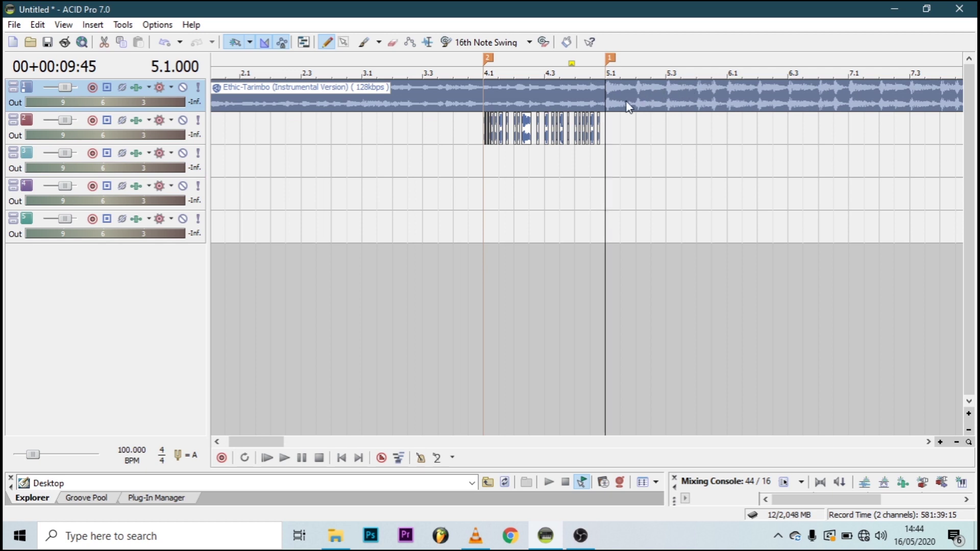
left_click(620, 107)
key("s")
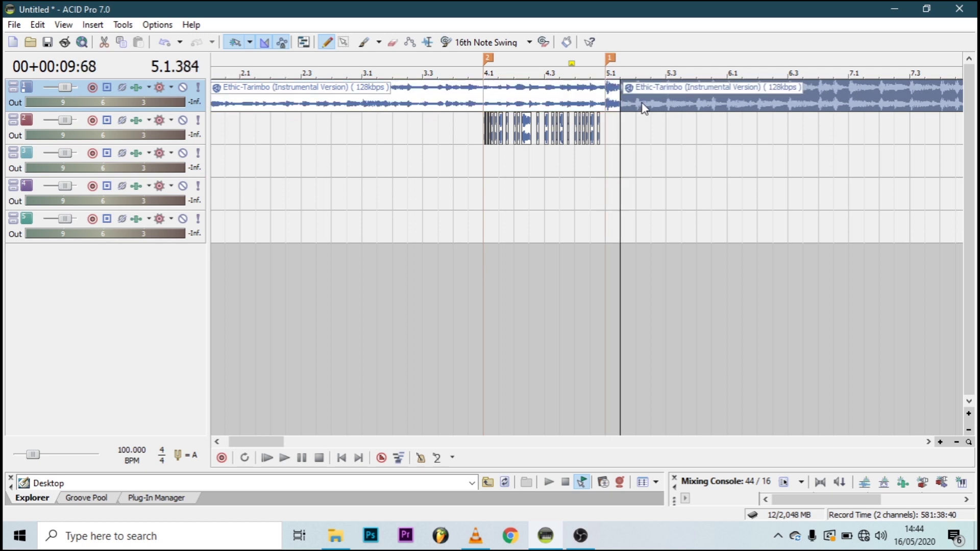
left_click_drag(647, 105, 606, 192)
Play from 4.4.384 across the drop to hear the flanged section on track 3
left_click(590, 196)
key("space")
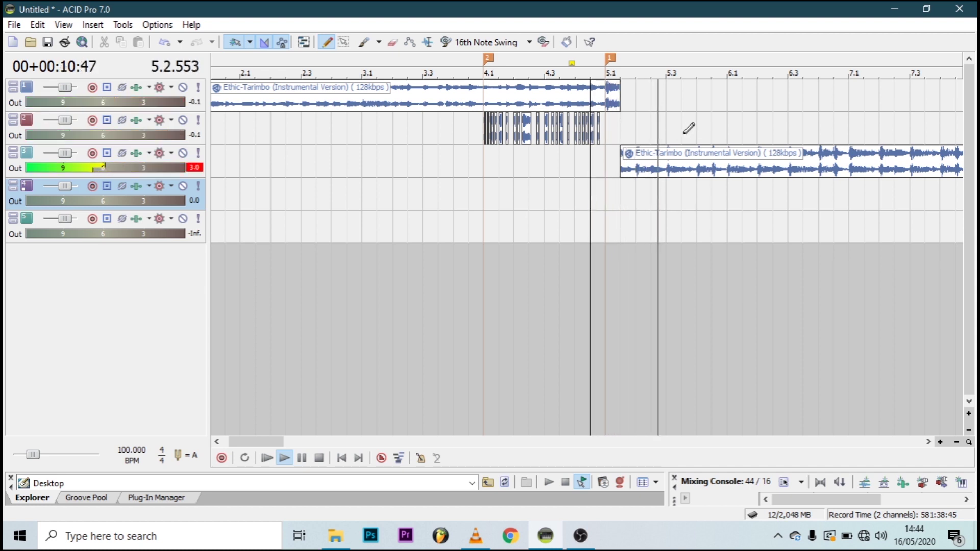
key("space")
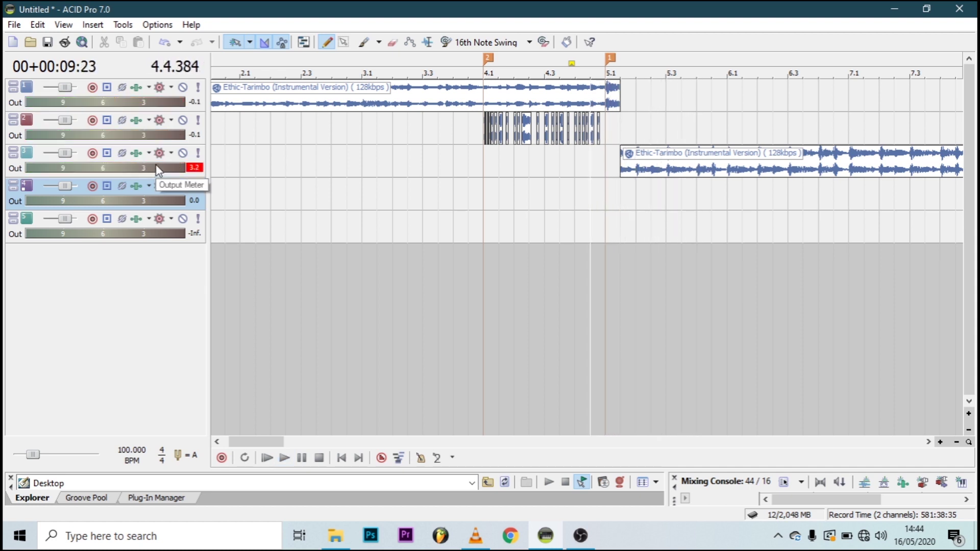
Try the Wah-wah 1 preset on track 3's Flange/Wah-Wah effect and play from 4.4.384 to hear it
left_click(136, 162)
left_click(136, 153)
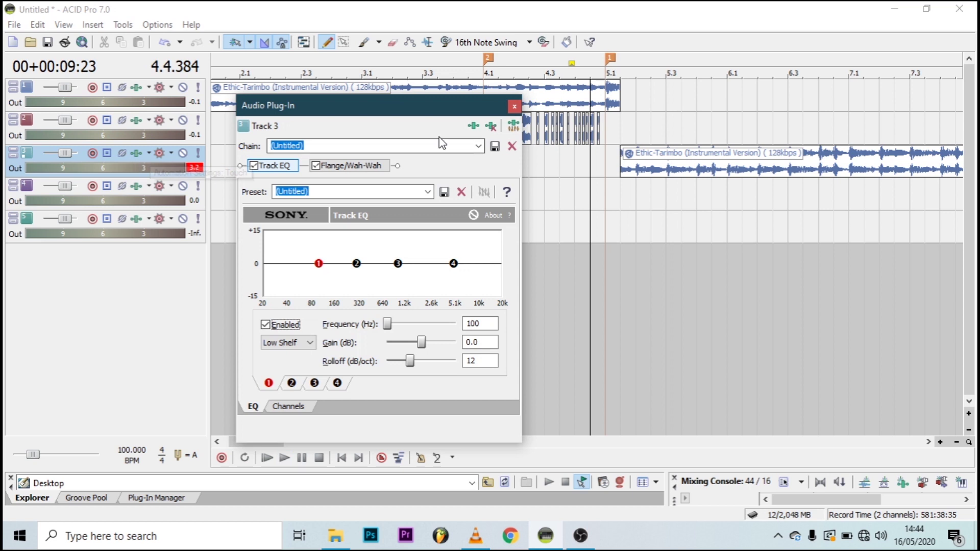
left_click(361, 166)
left_click(413, 192)
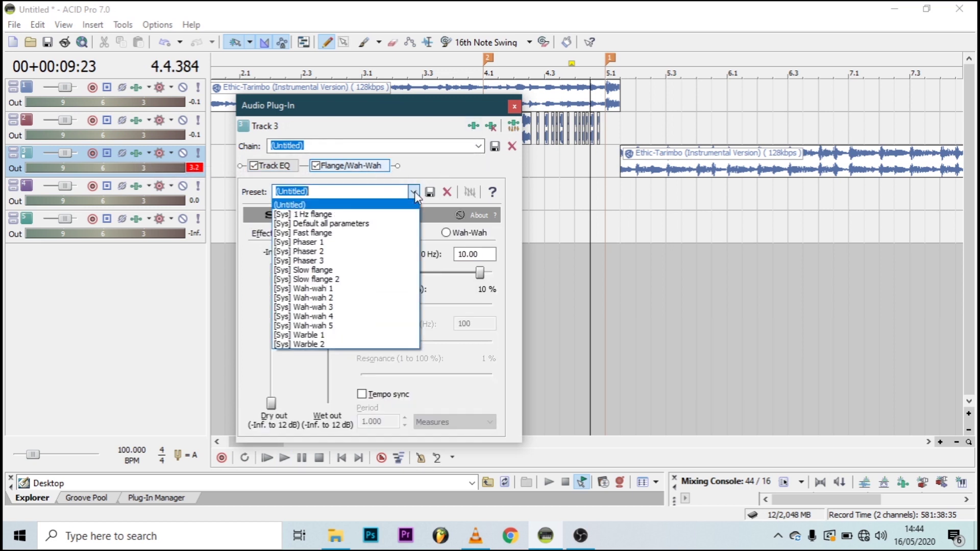
left_click(366, 289)
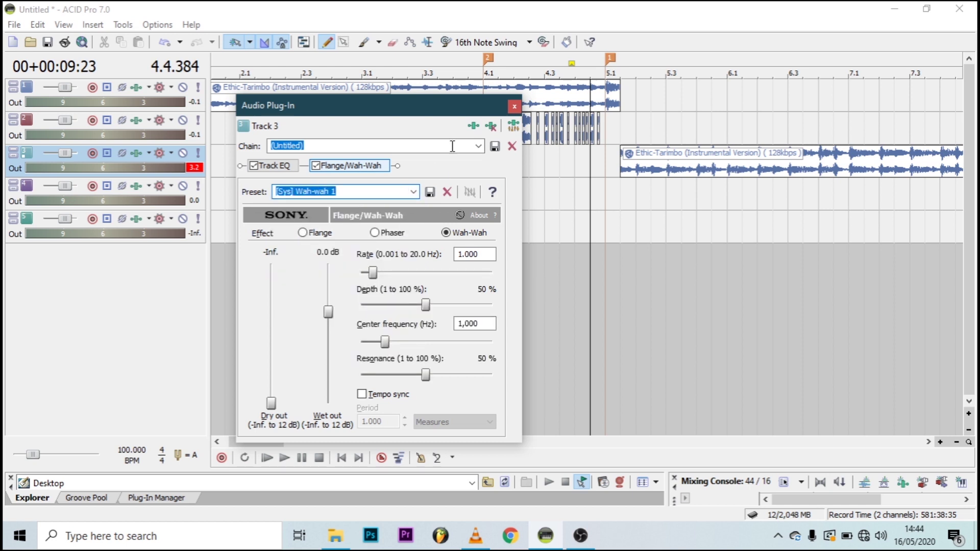
left_click(514, 107)
key("space")
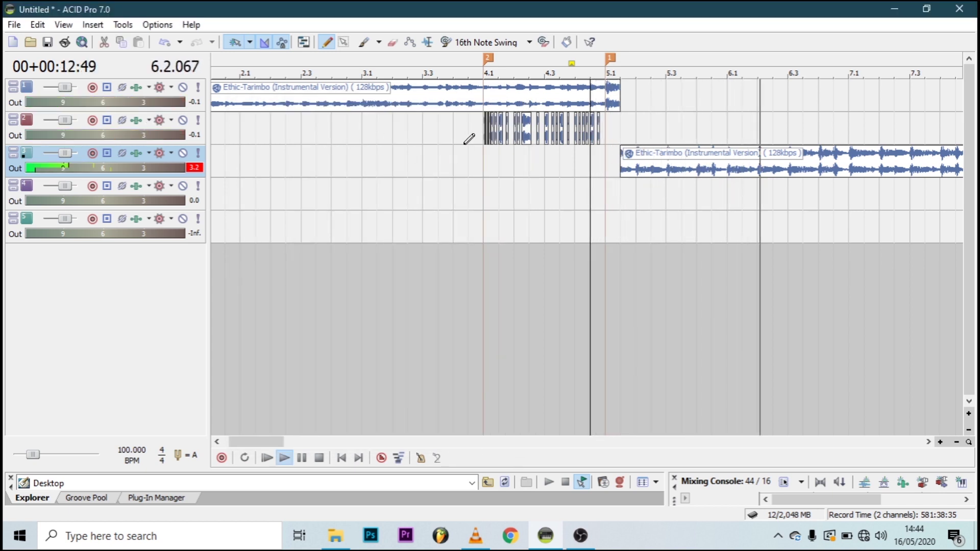
key("space")
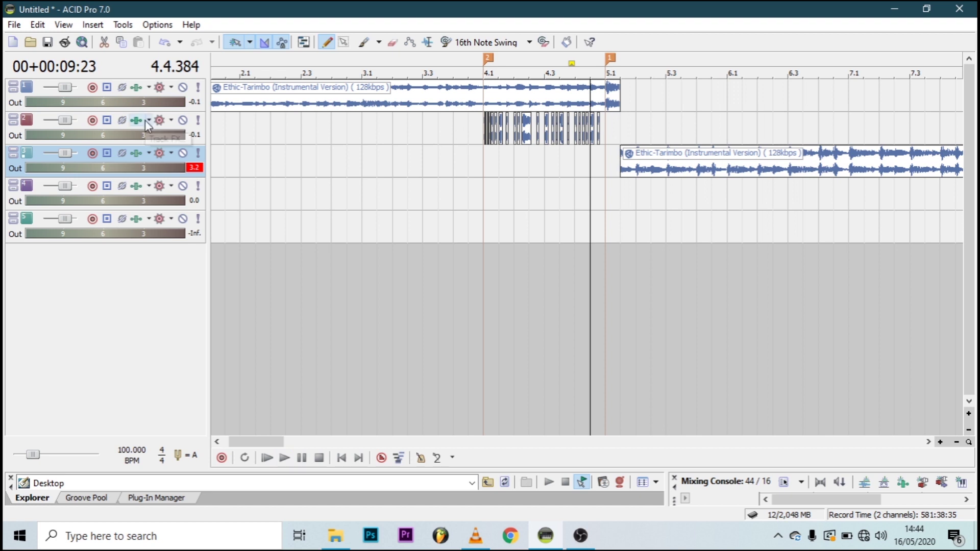
Set track 3's Flange/Wah-Wah effect to the Wah-wah 4 preset and play across the drop
left_click(135, 153)
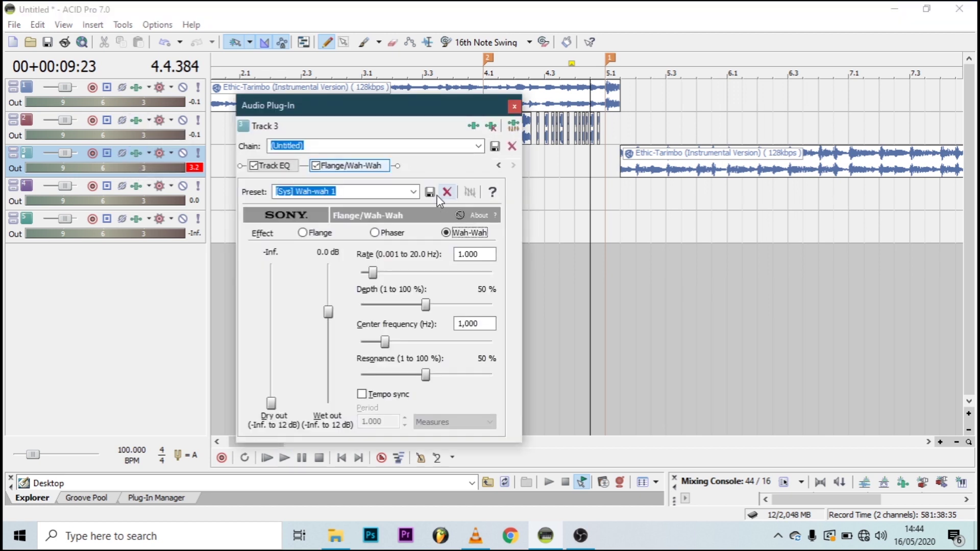
left_click(413, 192)
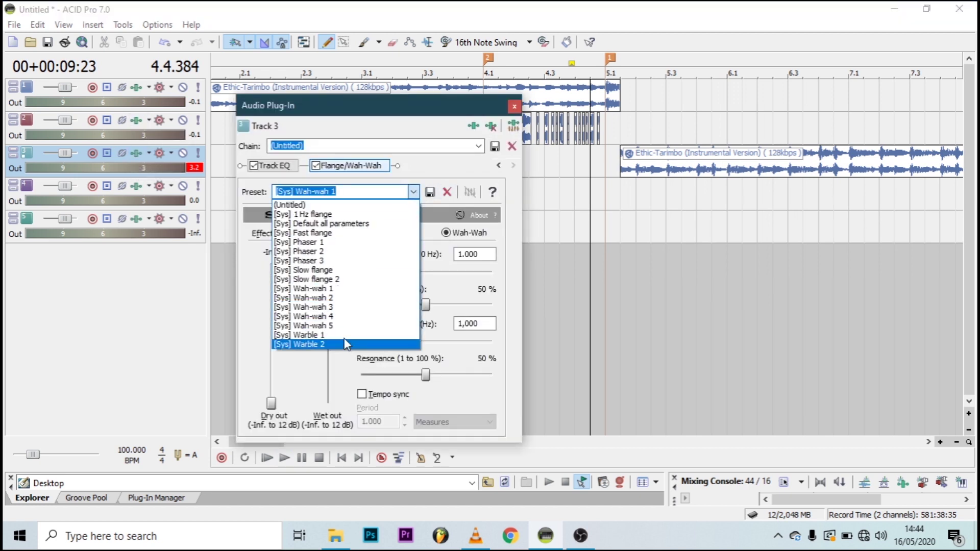
left_click(327, 316)
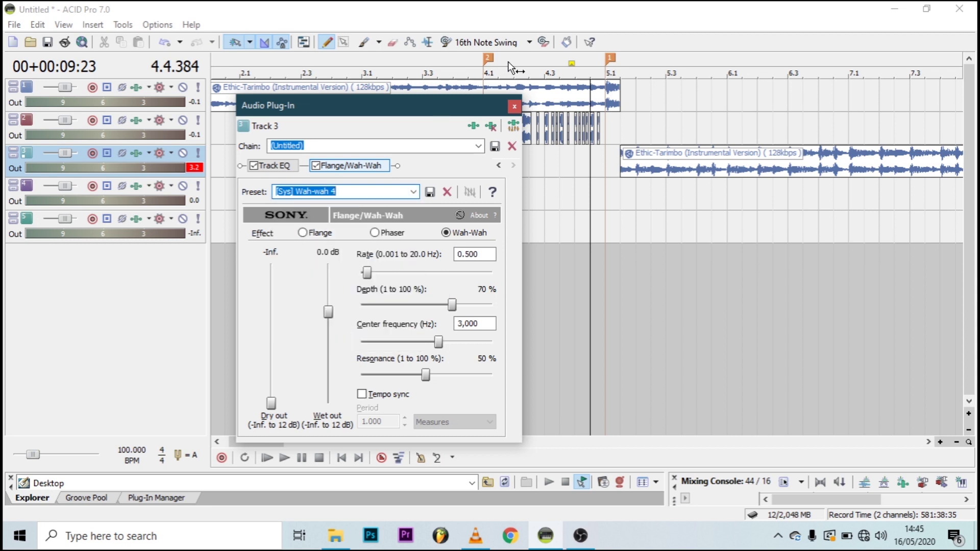
left_click(514, 107)
key("space")
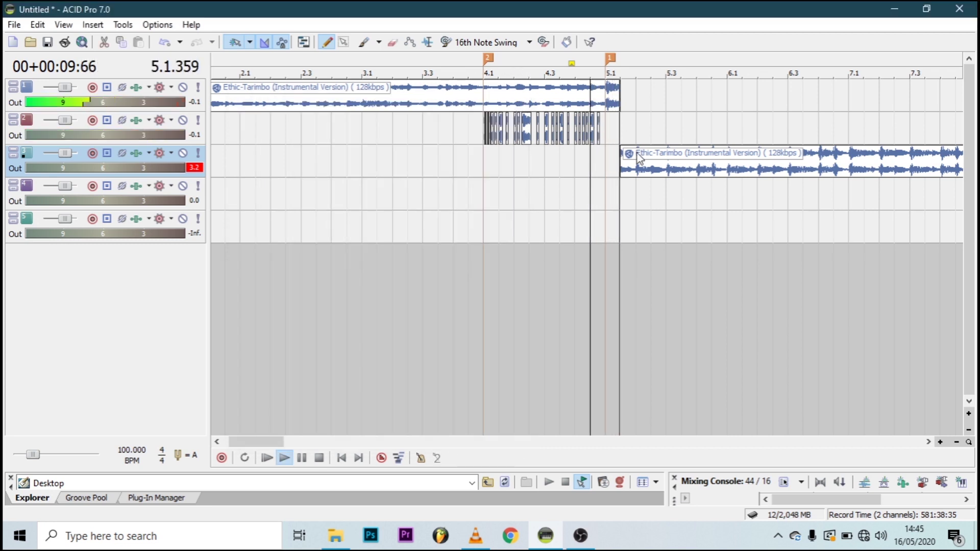
key("space")
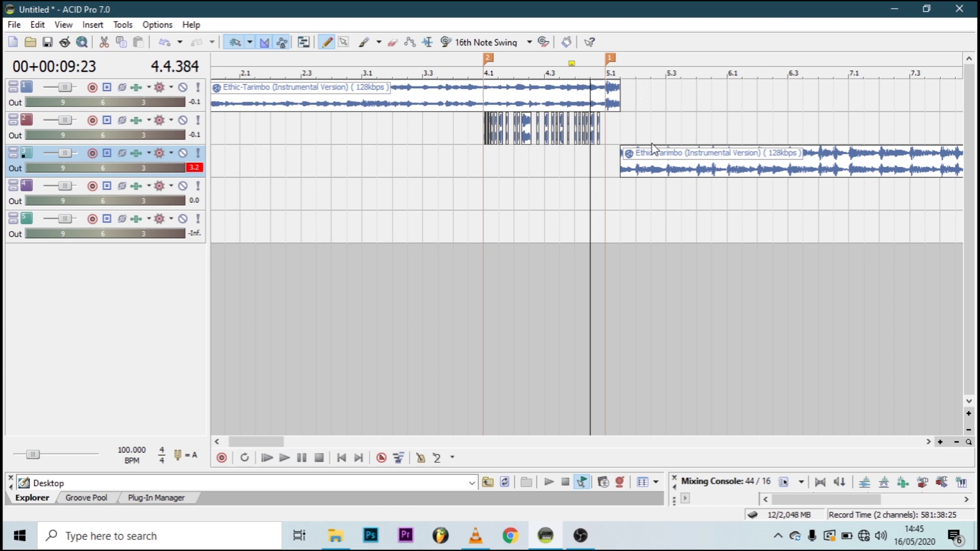
Split the track 3 instrumental at 5.3.000 and move the part after the split down to track 4
left_click(667, 166)
key("s")
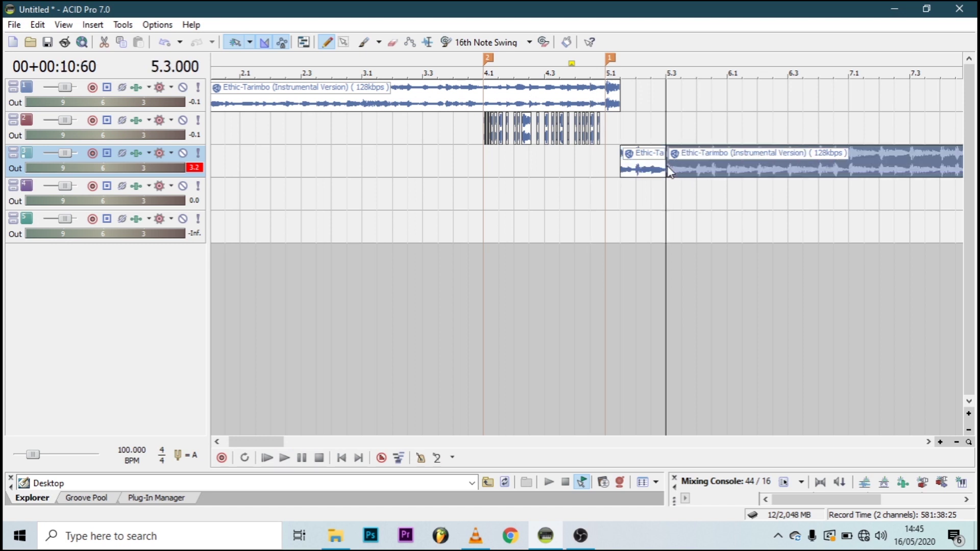
mouse_move(695, 163)
left_mouse_down()
mouse_move(691, 203)
mouse_move(689, 170)
left_mouse_up()
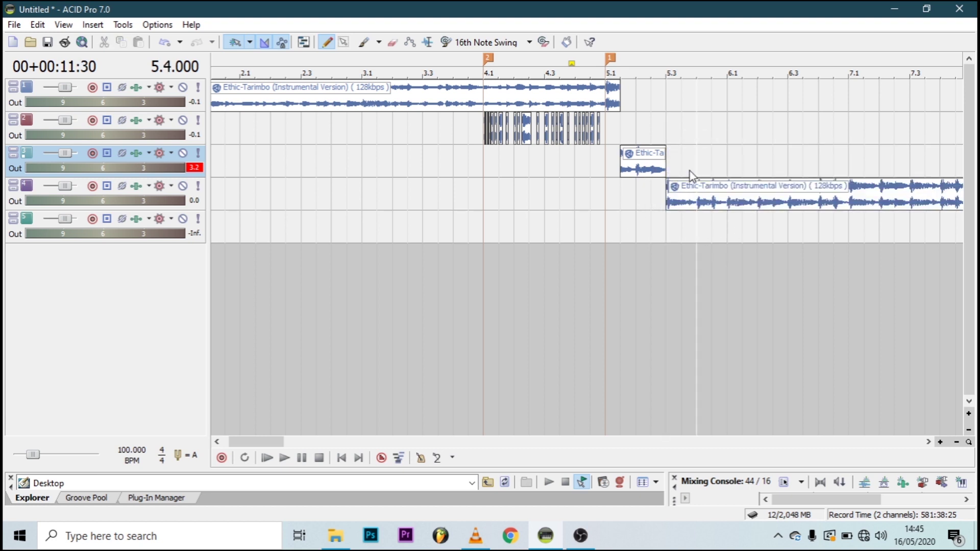
Split the track 4 instrumental at 6.2.000 and delete everything after the split
left_click(759, 193)
left_click(758, 193)
key("s")
key("Delete")
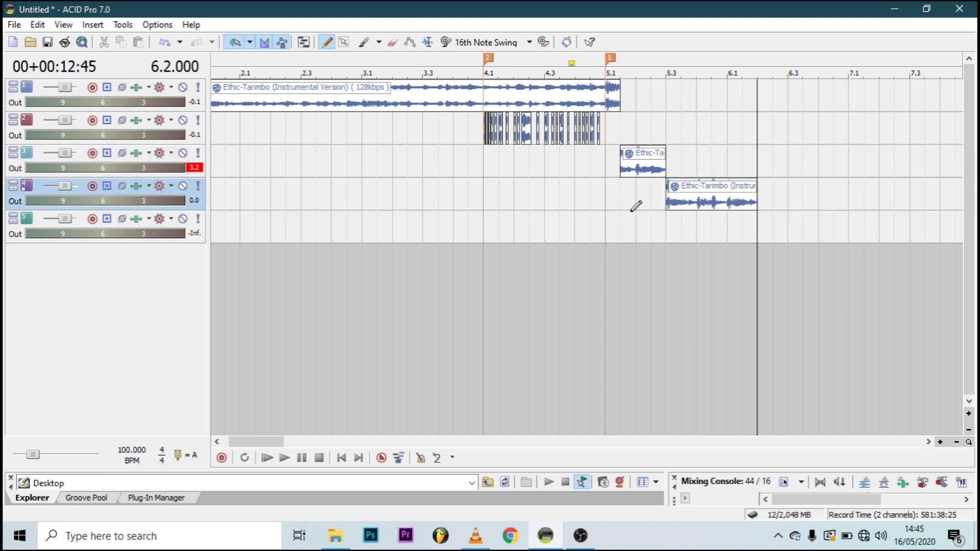
Add the Sony Flange/Wah-Wah effect to track 4 after Track EQ with the Wah-wah 4 preset
left_click(136, 187)
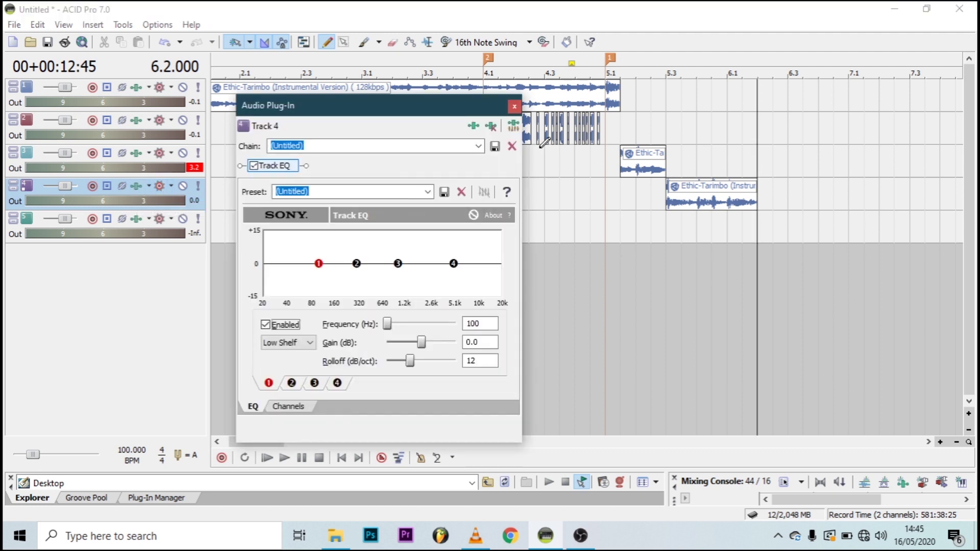
left_click(474, 126)
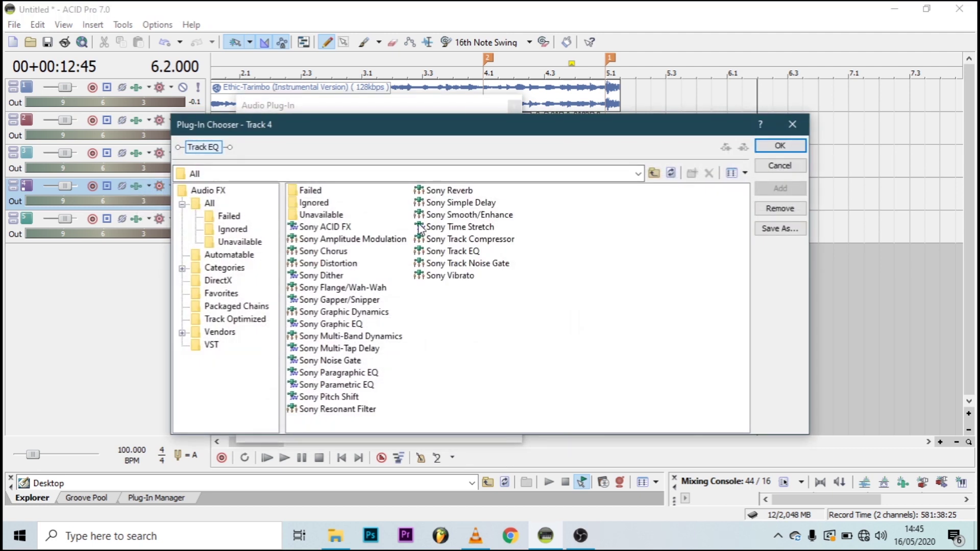
double_click(357, 287)
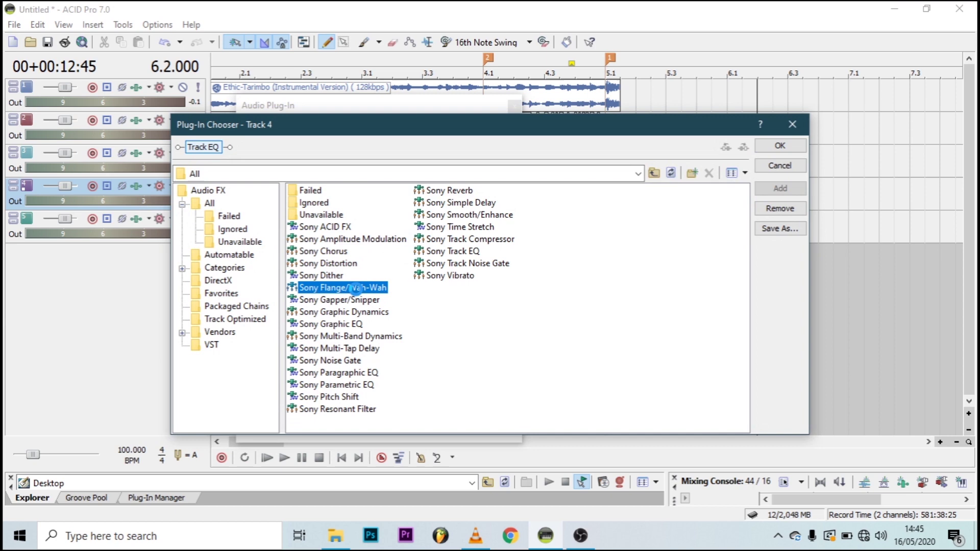
left_click(766, 146)
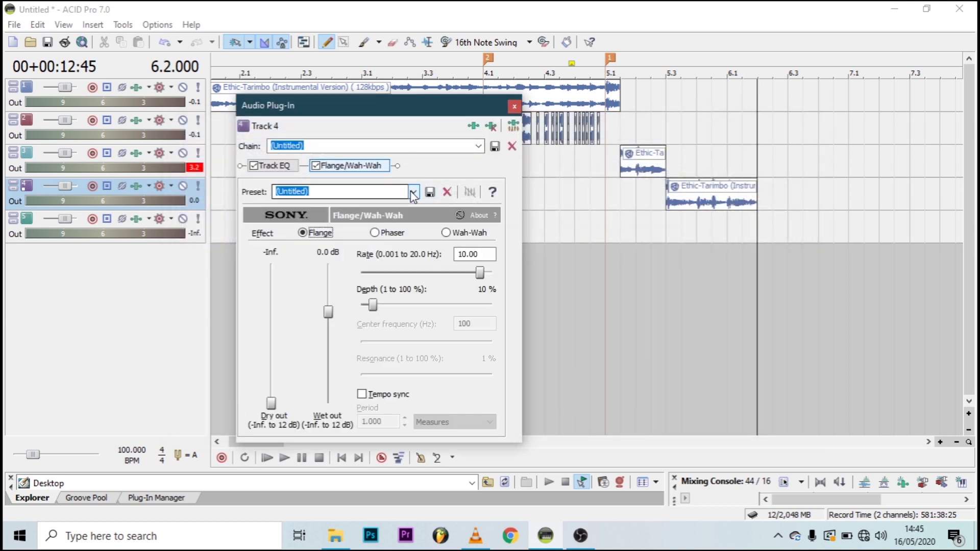
left_click(413, 192)
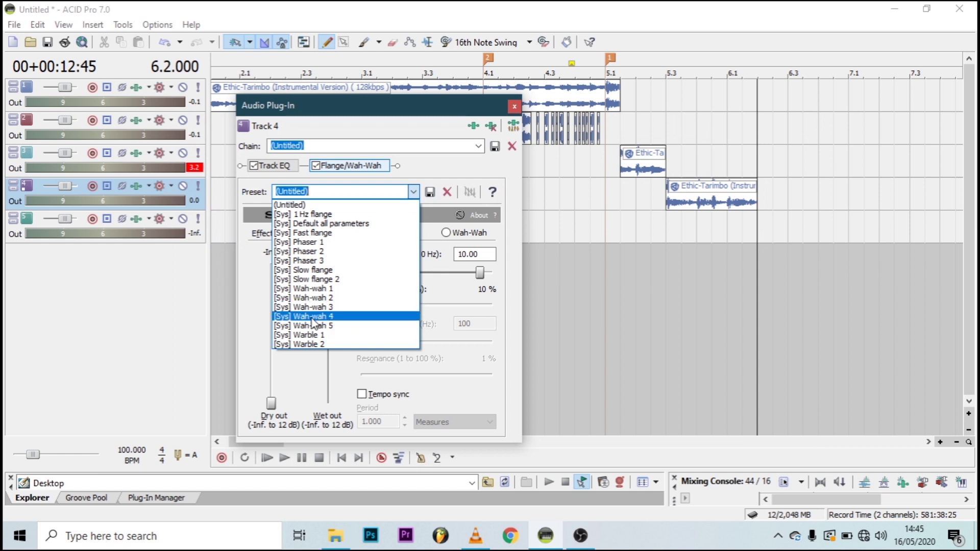
left_click(329, 314)
left_click(513, 107)
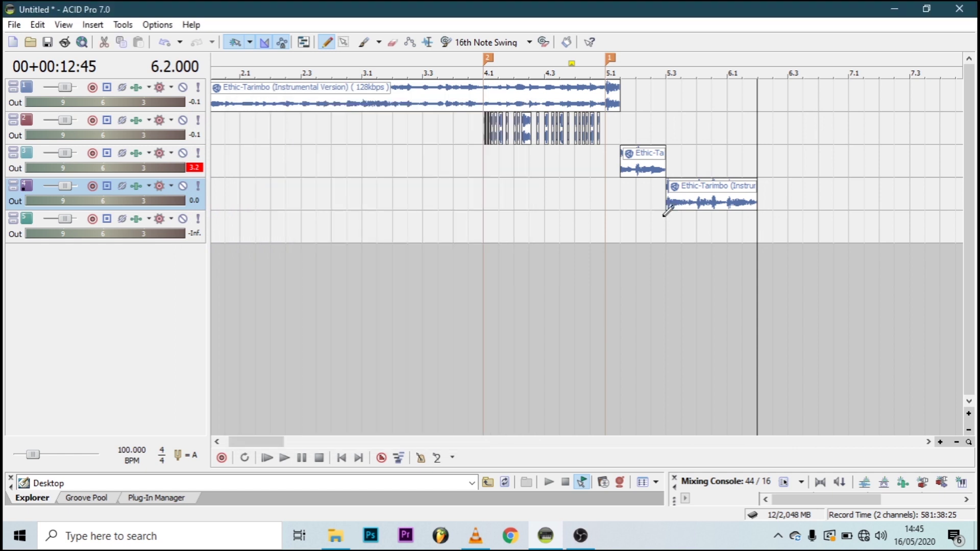
Play from 5.1.000 to hear the wah-wah sections on tracks 3 and 4
left_click(610, 216)
key("space")
key("space")
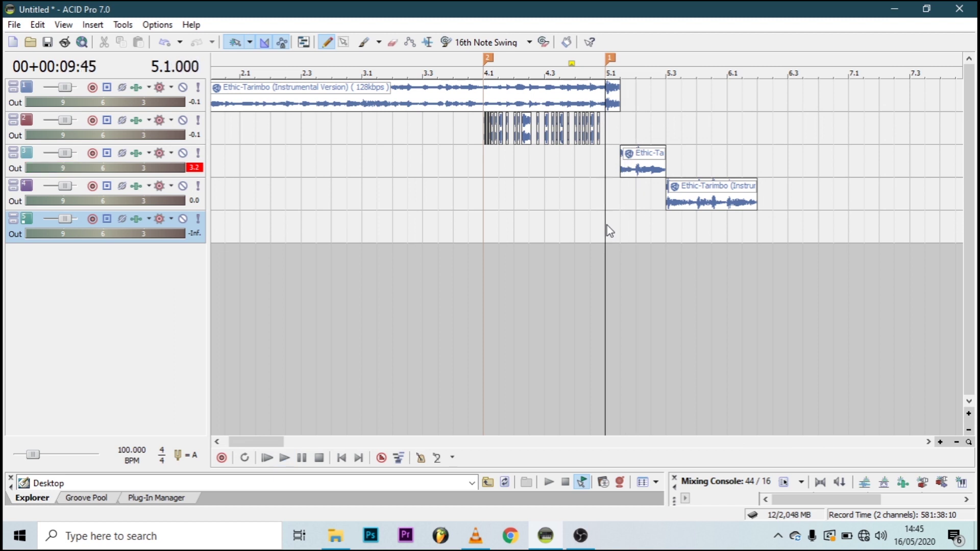
key("space")
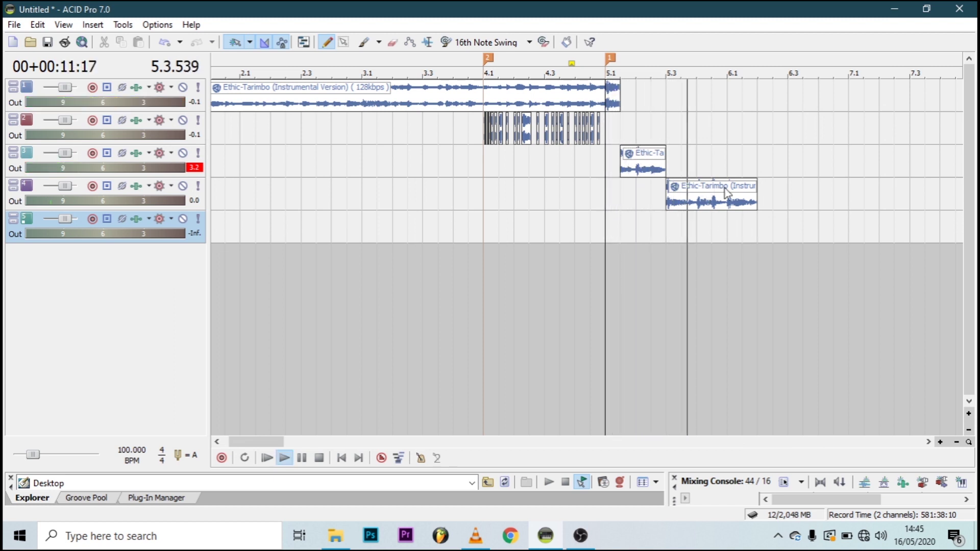
key("space")
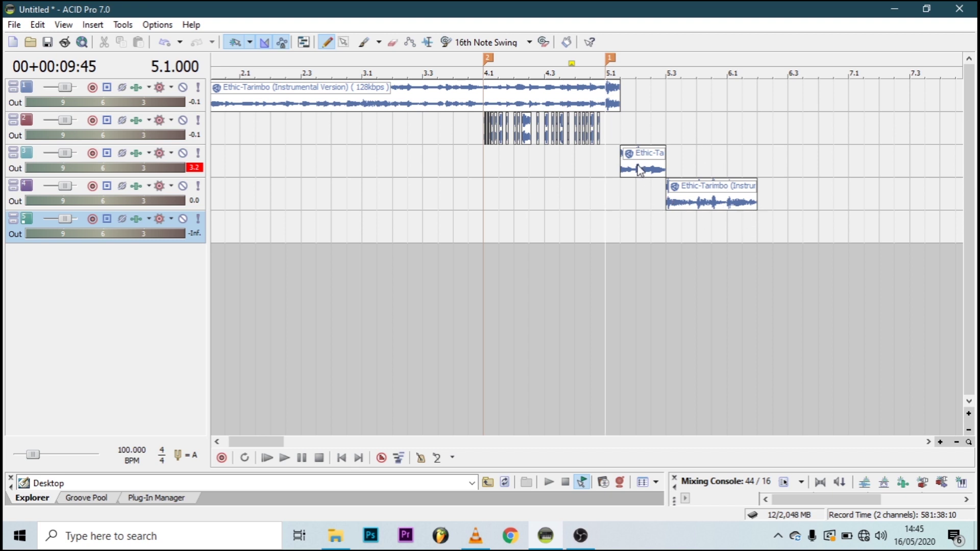
Add Sony Reverb to track 5's effects chain after Track EQ and apply the Cathedral preset
left_click(135, 219)
left_click(473, 125)
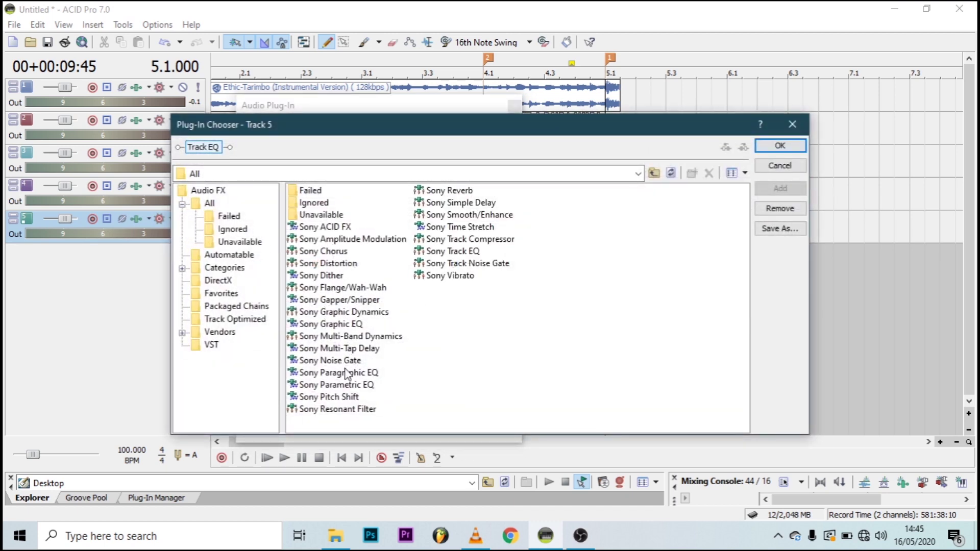
double_click(449, 192)
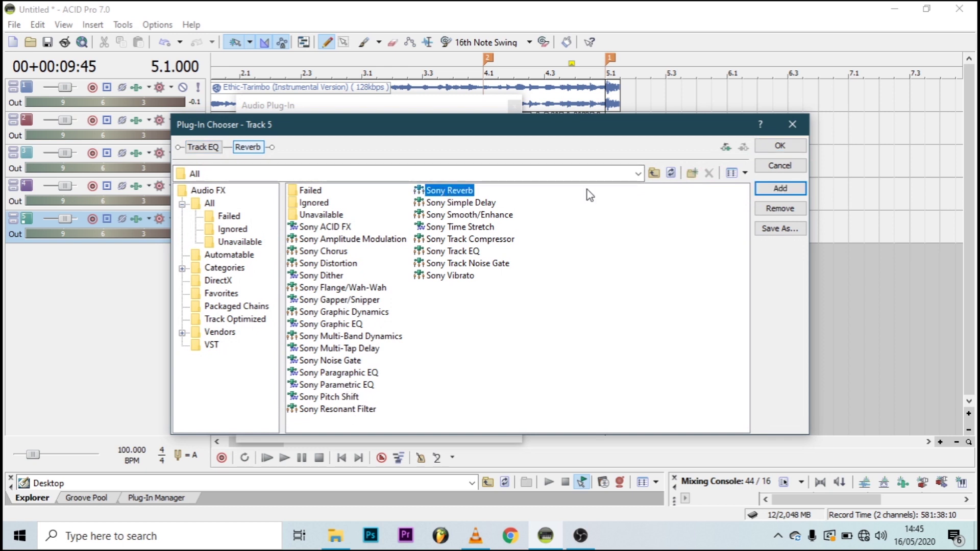
left_click(776, 148)
left_click(426, 192)
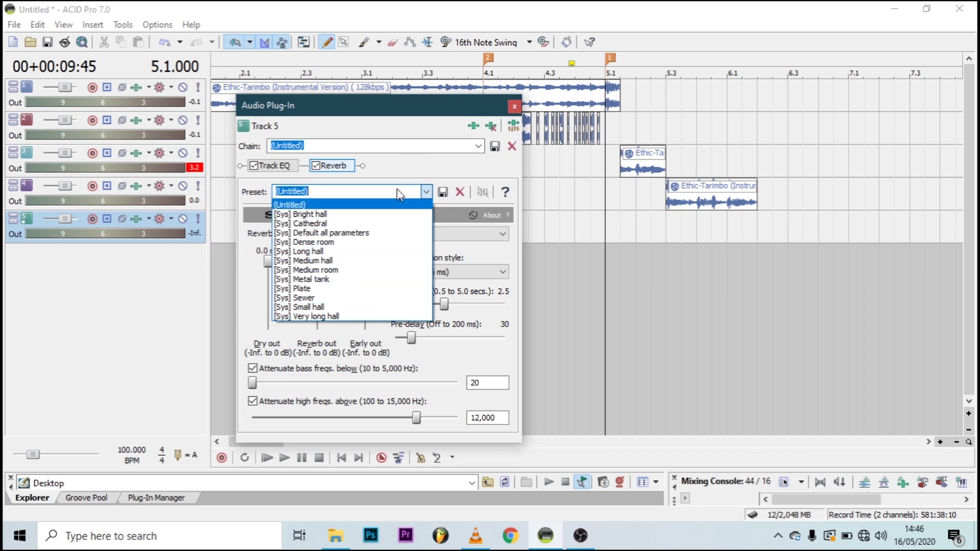
left_click(375, 224)
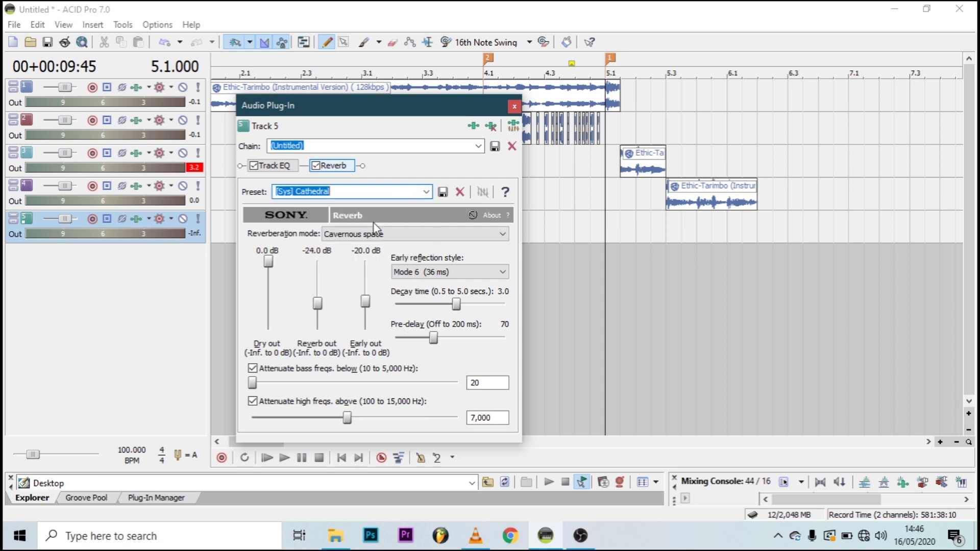
left_click(609, 182)
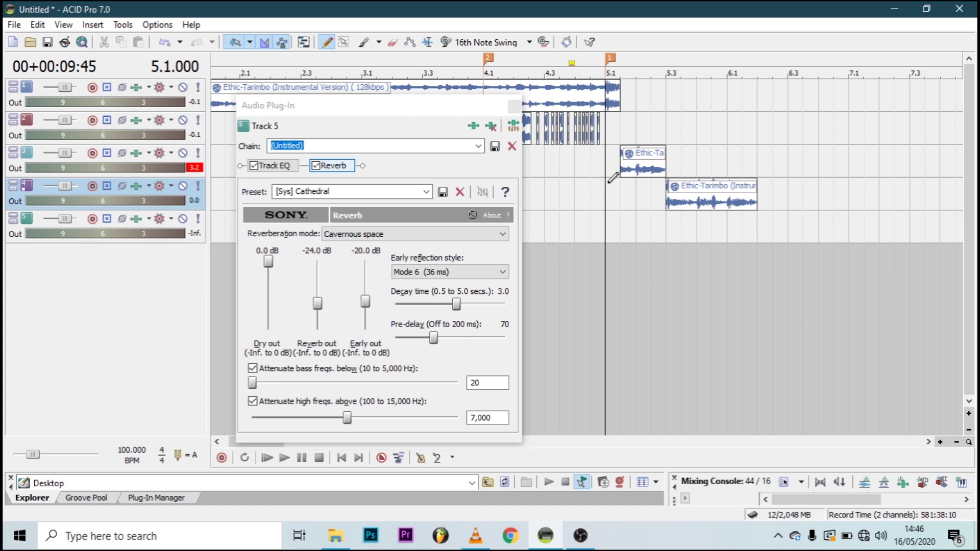
left_click(514, 107)
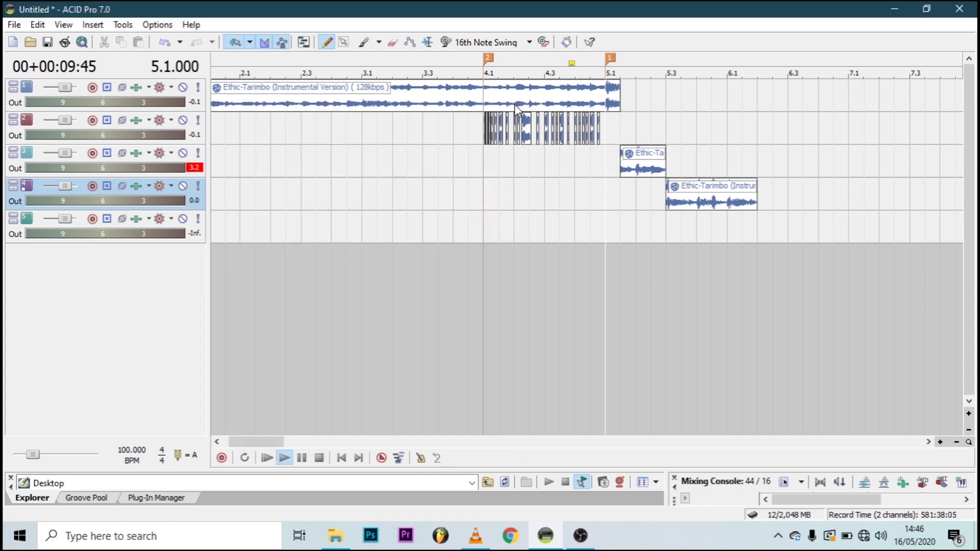
Copy the track 4 clip straight down to track 5 and delete the original from track 4
left_click_drag(687, 194, 689, 224)
left_click(689, 206)
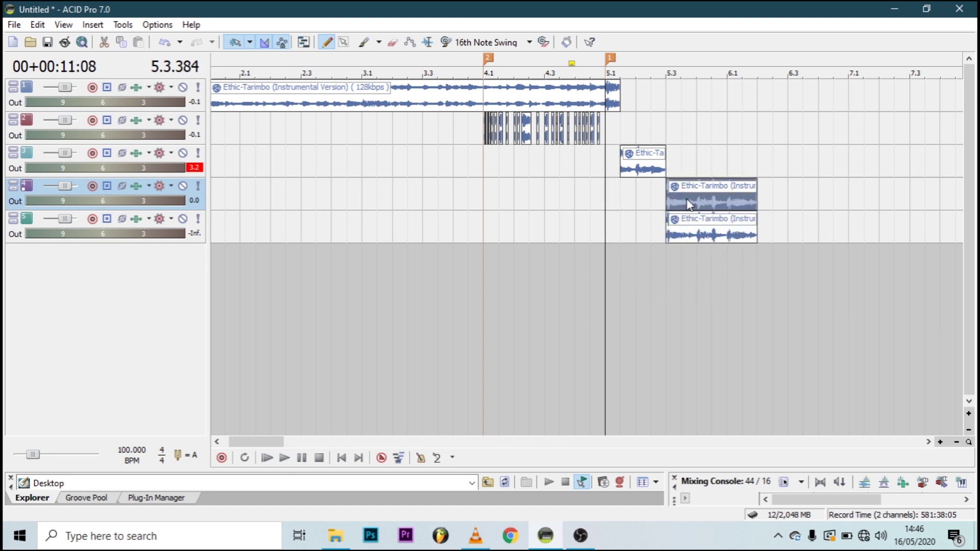
key("Delete")
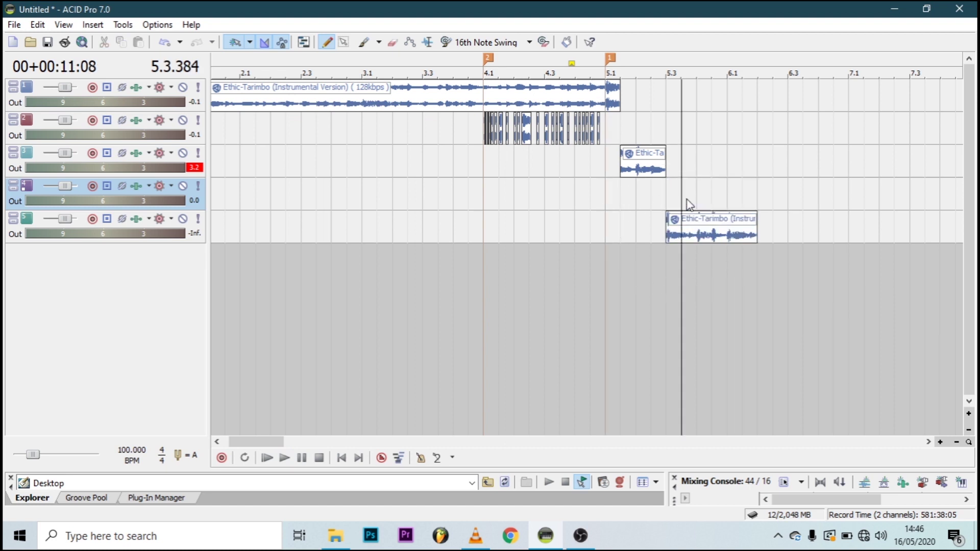
Play from 5.1.000 to hear the section with reverb on track 5
left_click(610, 215)
key("space")
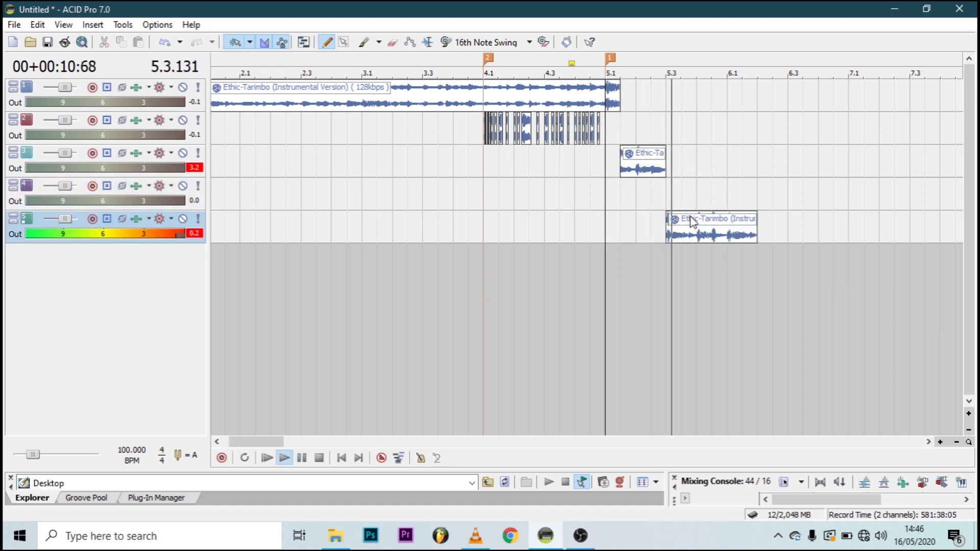
key("space")
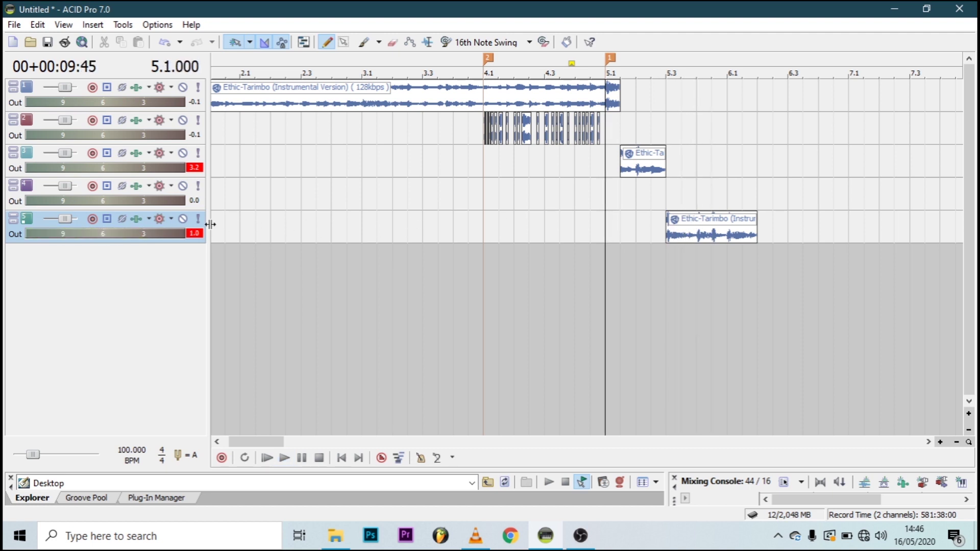
Cut the lows in track 5's Track EQ by setting band 1 to 358 Hz with -Inf. gain
left_click(135, 219)
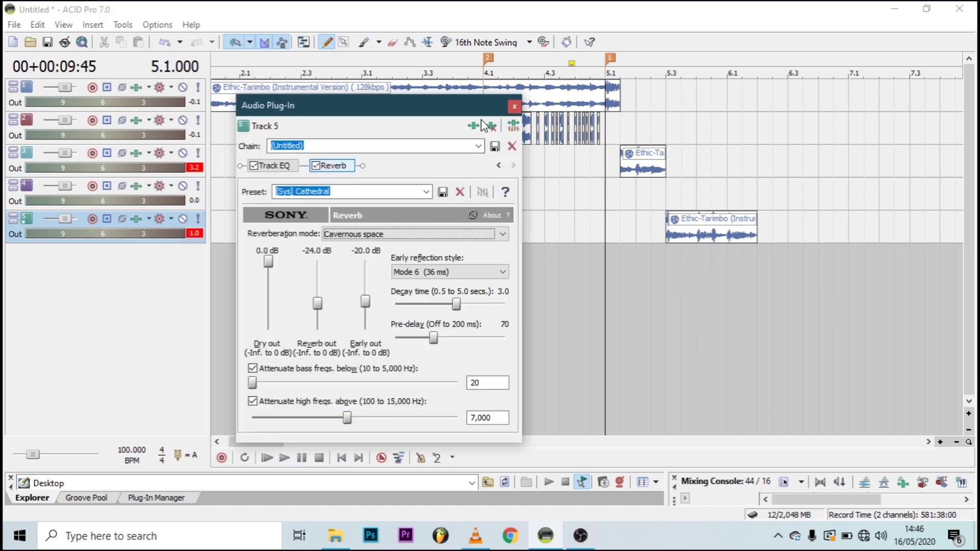
left_click(283, 167)
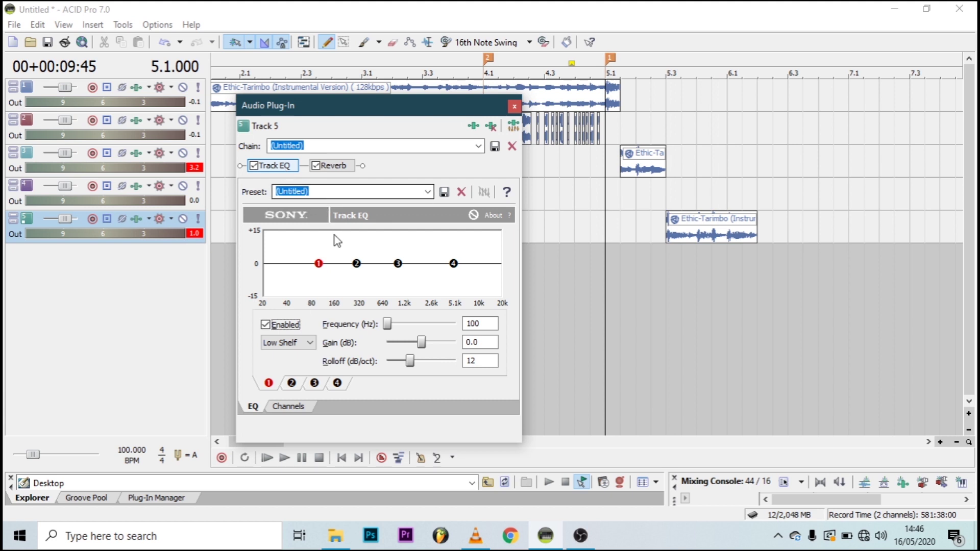
mouse_move(318, 265)
left_mouse_down()
mouse_move(383, 385)
mouse_move(363, 385)
left_mouse_up()
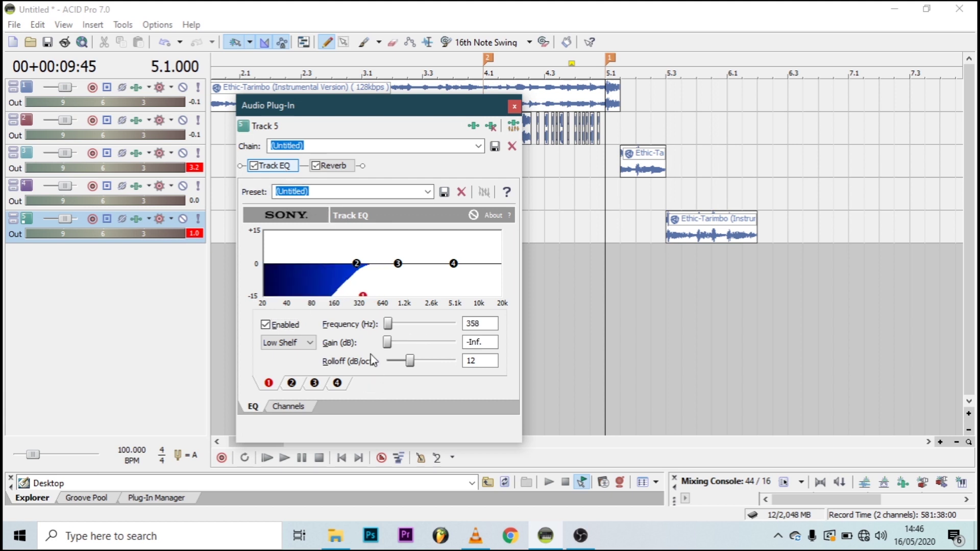
Play from 5.1.000 to hear track 5 with its lows cut by the EQ
left_click(515, 107)
key("space")
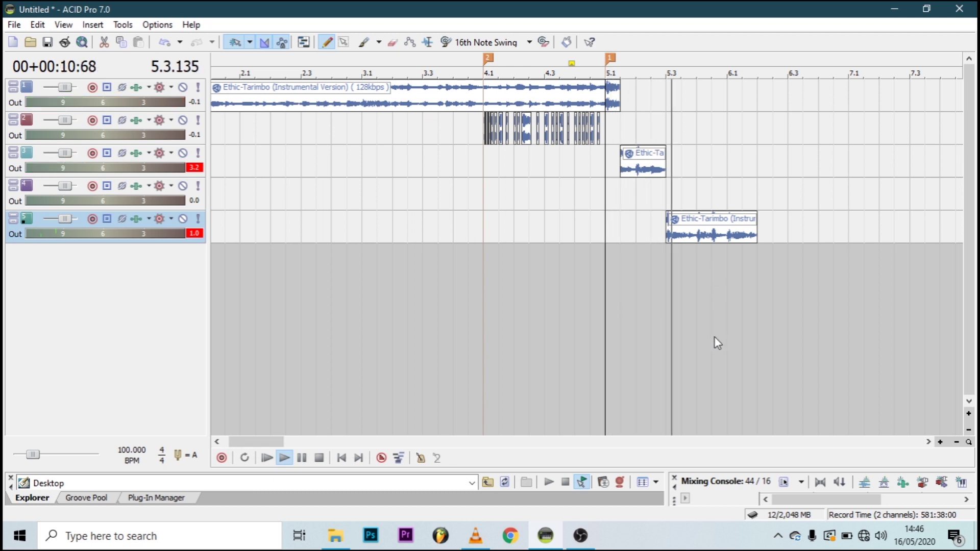
key("space")
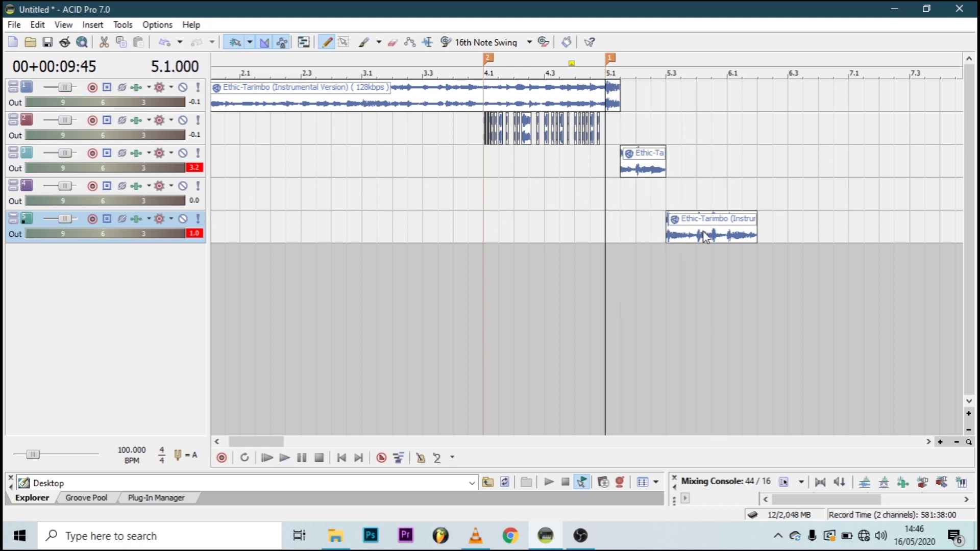
Shorten the track 5 clip to about half a beat and switch the track's Reverb to the Sewer preset
left_click_drag(754, 221, 674, 221)
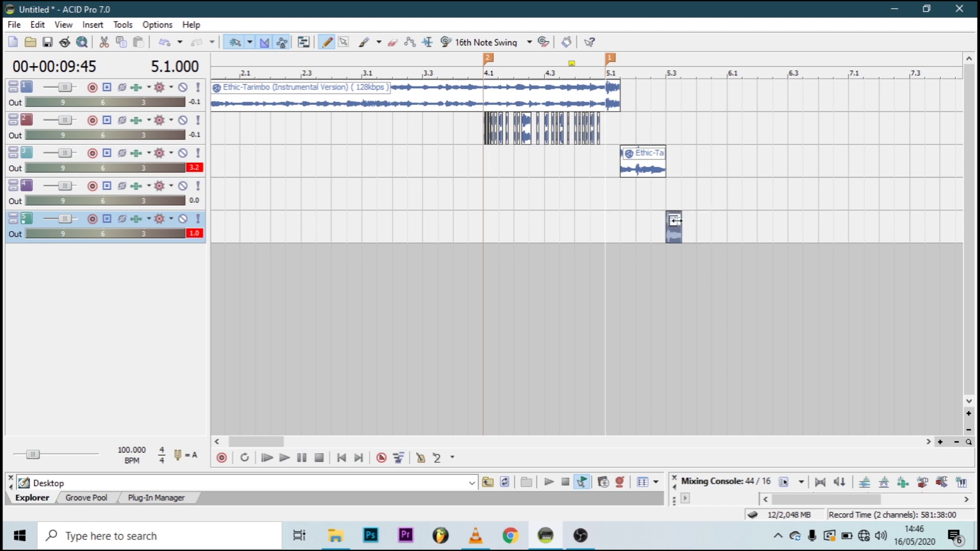
left_click(136, 218)
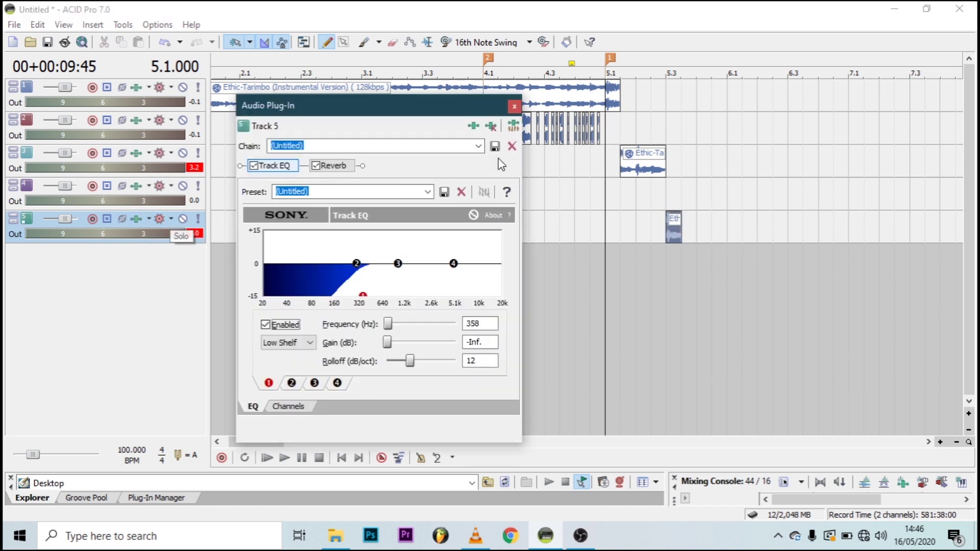
left_click(338, 166)
left_click(502, 234)
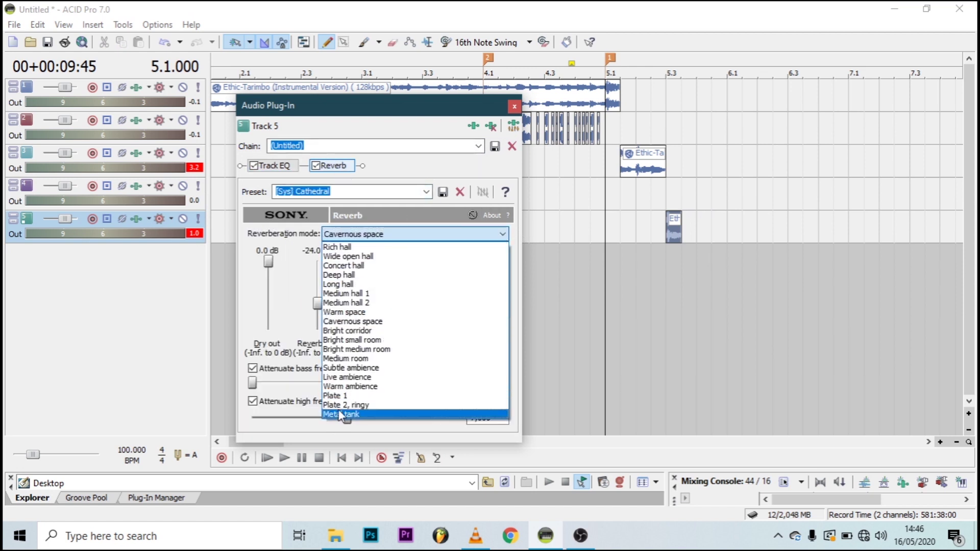
left_click(427, 194)
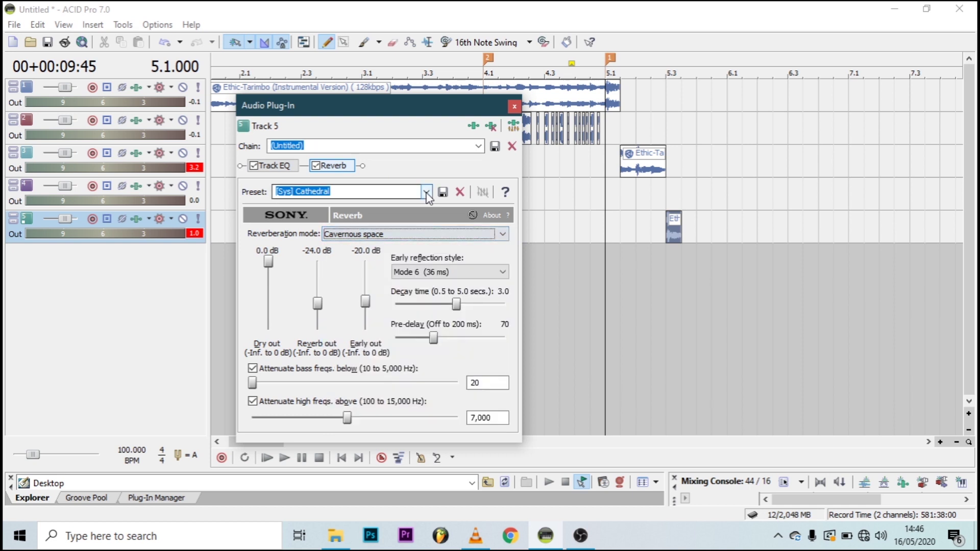
left_click(426, 193)
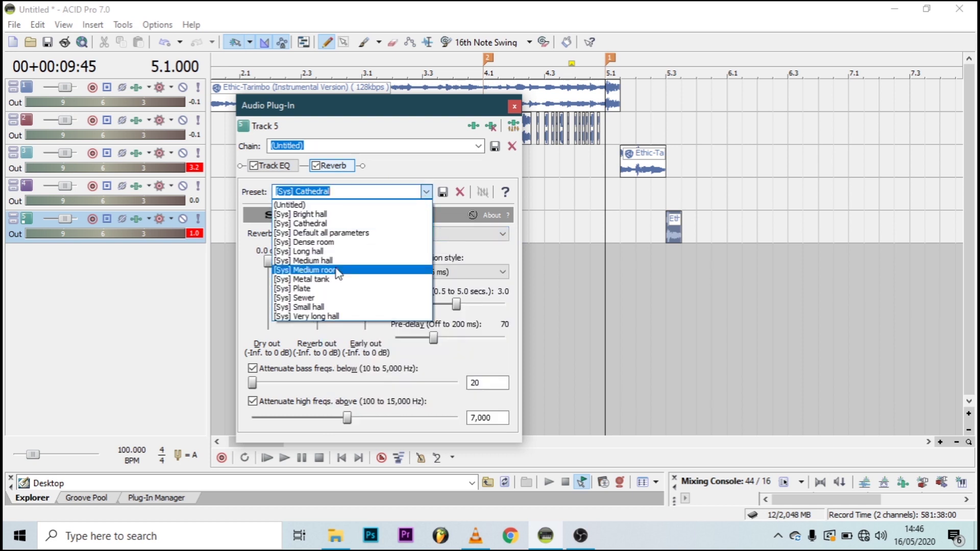
left_click(352, 298)
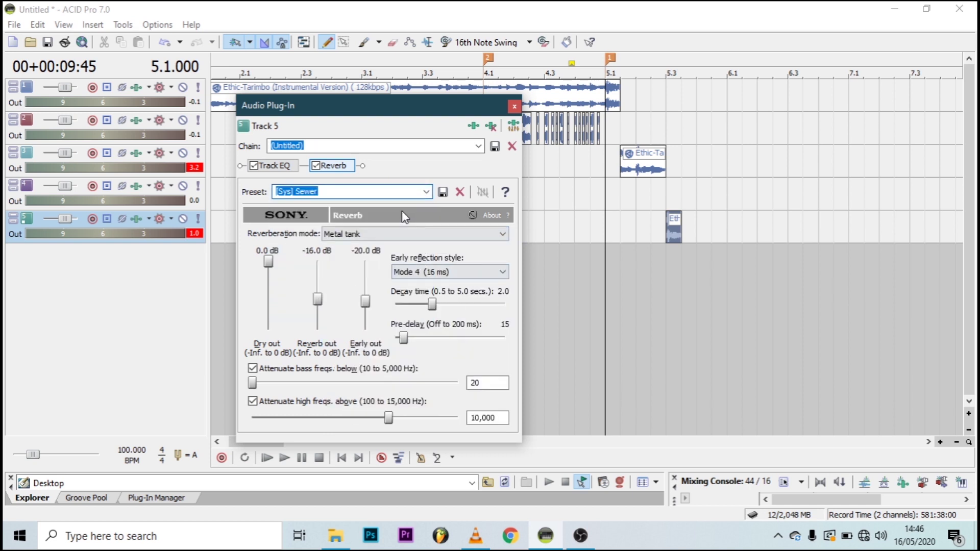
left_click(515, 107)
key("space")
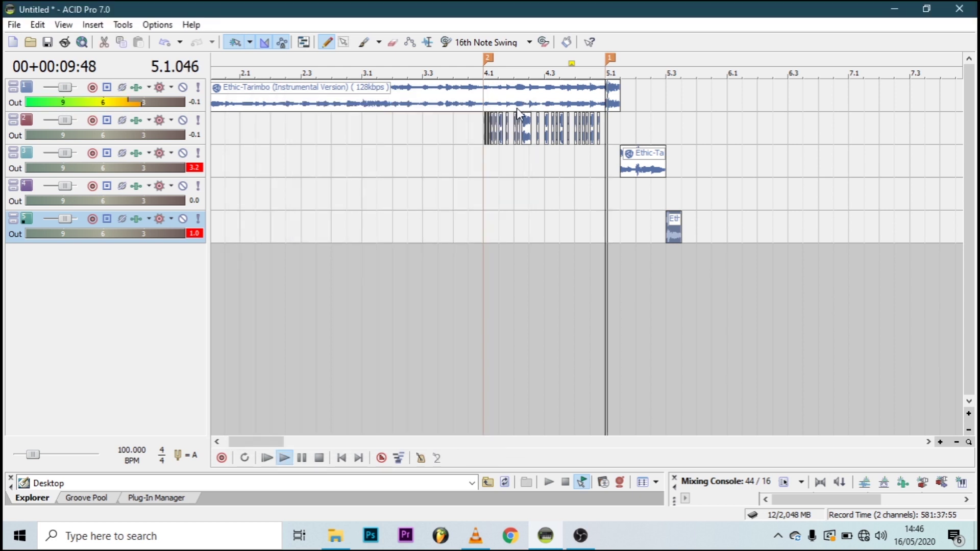
key("space")
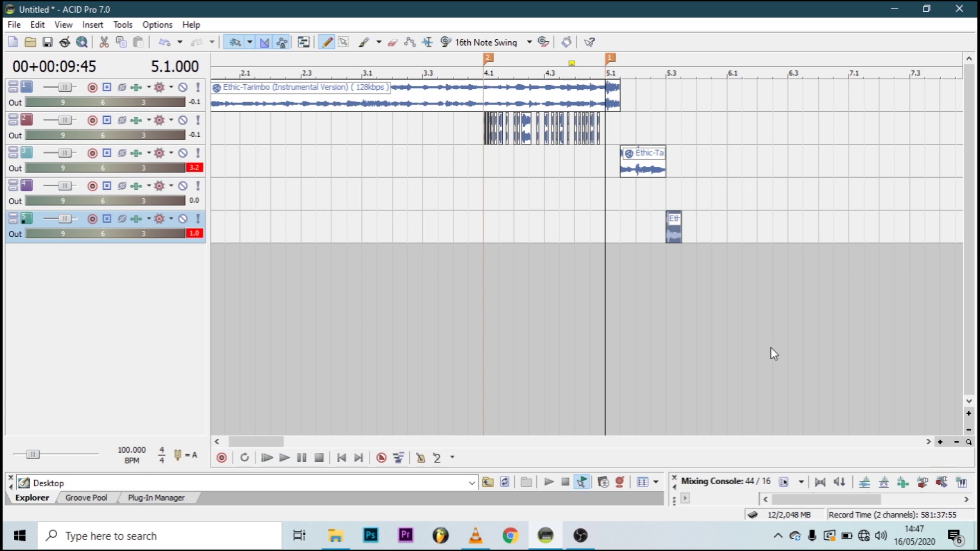
Trim the end of the track 5 clip to about an eighth of a beat and play it from 5.3.000
left_click(669, 294)
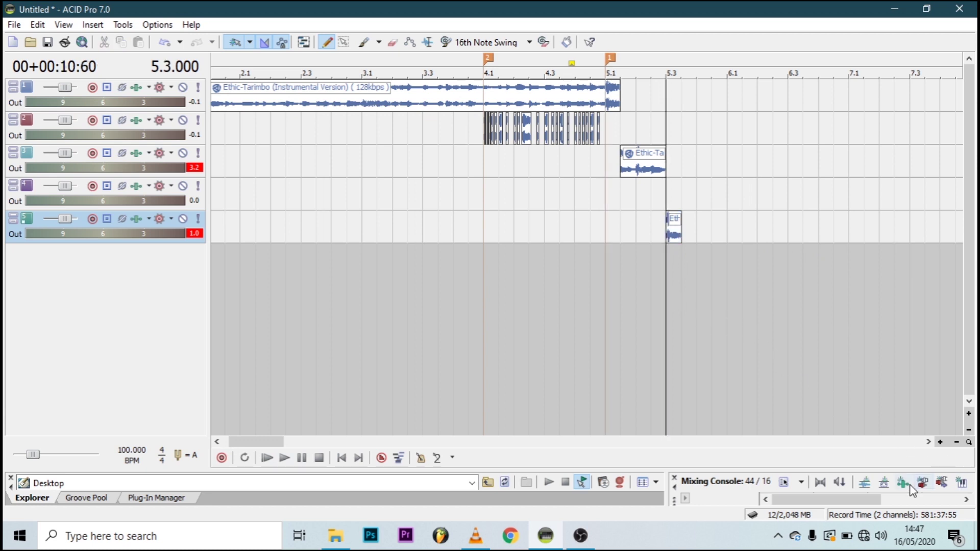
left_click(941, 444)
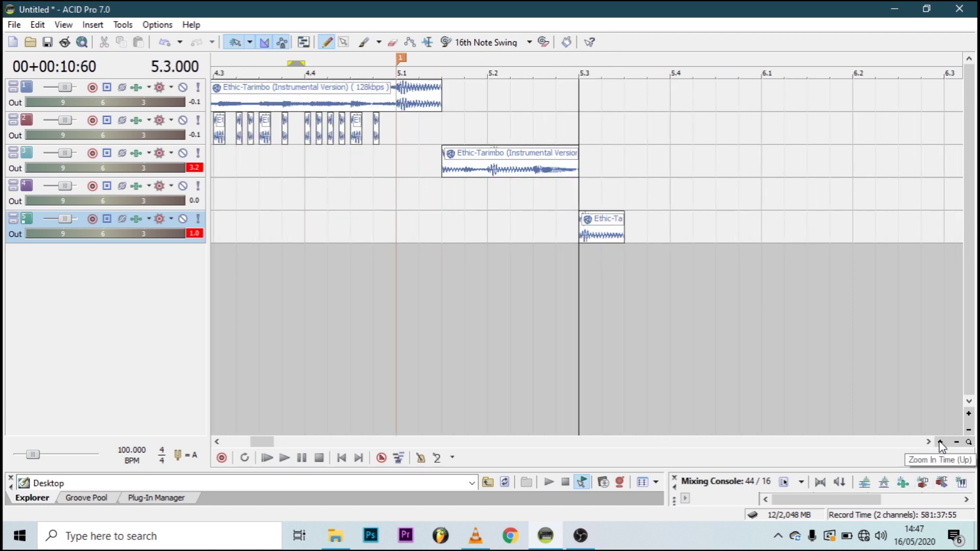
left_click(941, 444)
left_click_drag(667, 229, 586, 224)
key("space")
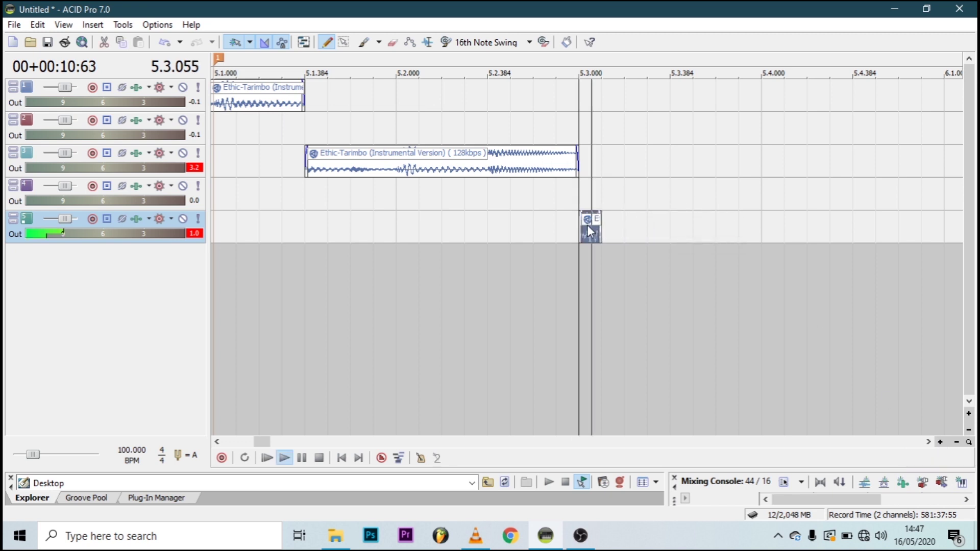
key("space")
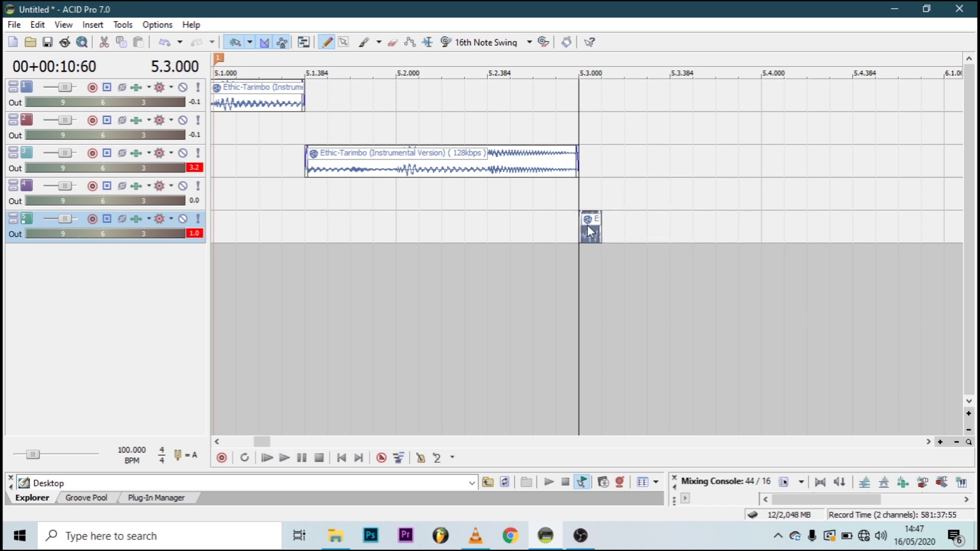
Play from 5.1.000 to hear the shortened reverb hit in context
left_click(956, 442)
left_click(955, 442)
left_click(489, 288)
key("space")
key("space")
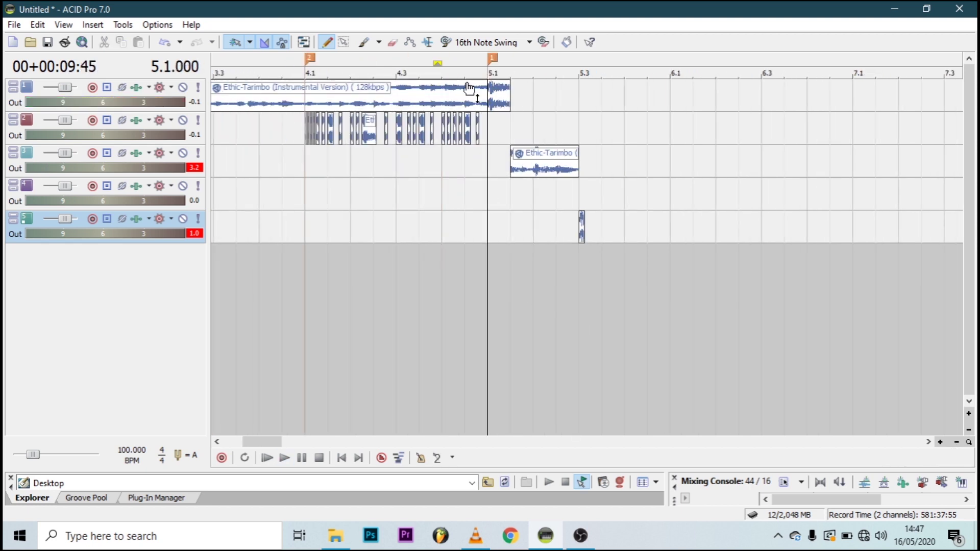
Split the track 1 clip at 5.1.000 and copy the short section after it to 6.1
left_click(500, 108)
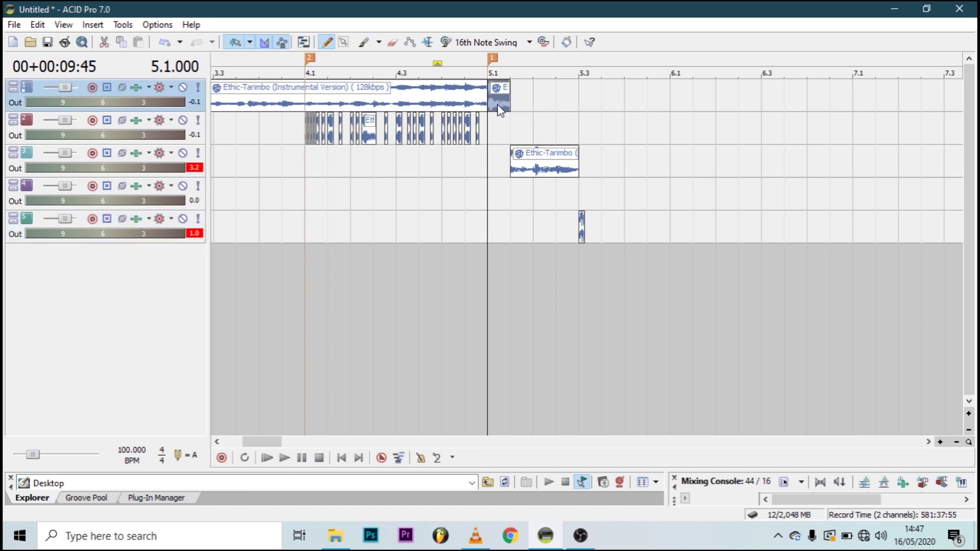
left_click(678, 100)
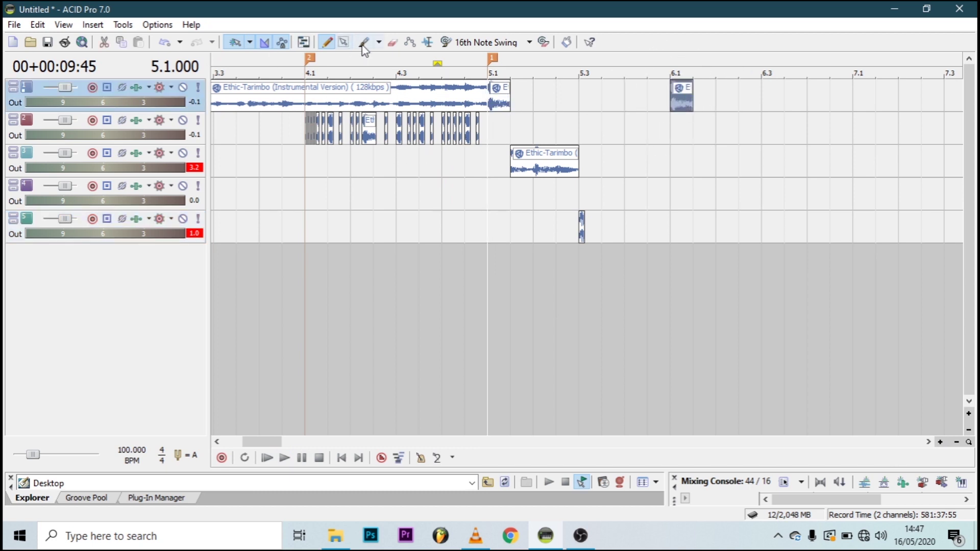
Copy the opening group of drum hits at 4.1 on track 2 to 5.4 as a lead-in to 6.1
left_click(344, 42)
left_click(344, 131)
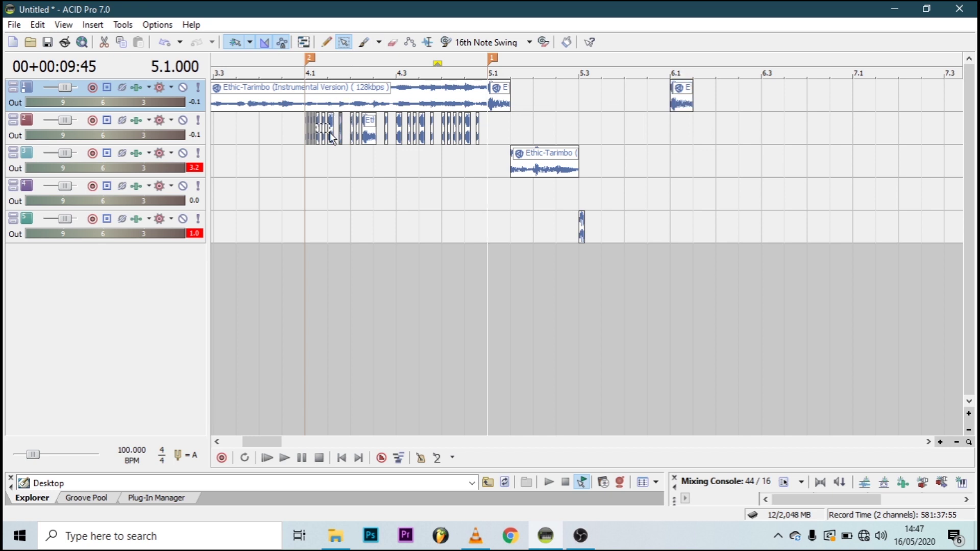
left_click_drag(299, 108, 342, 125)
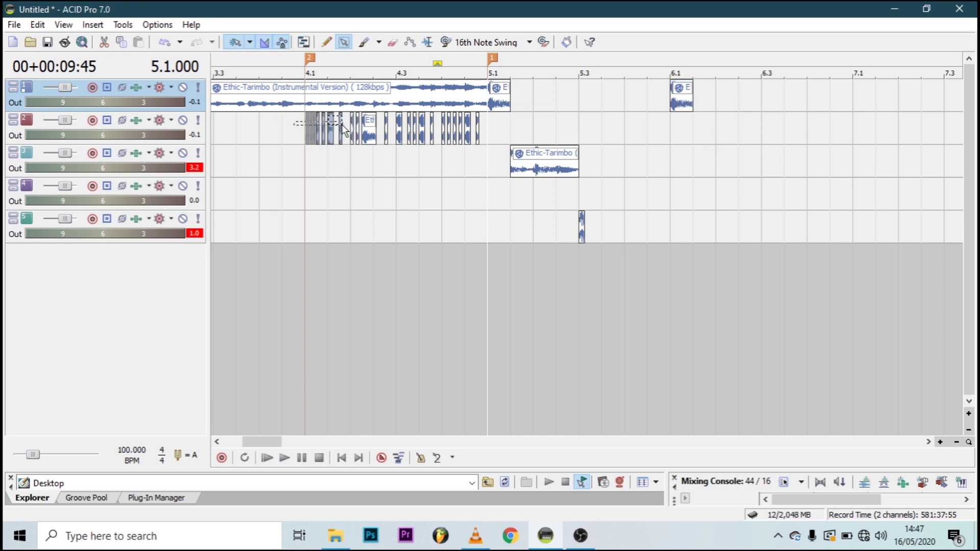
key("ctrl+d")
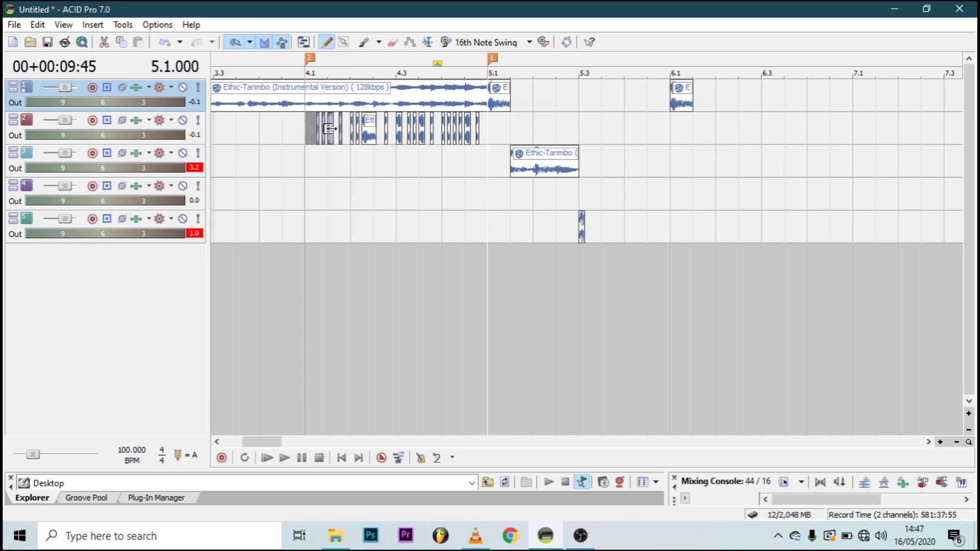
left_click_drag(329, 128, 647, 133)
Play the section from 5.1.000 and lengthen the copied track 1 clip that starts at 6.1
key("space")
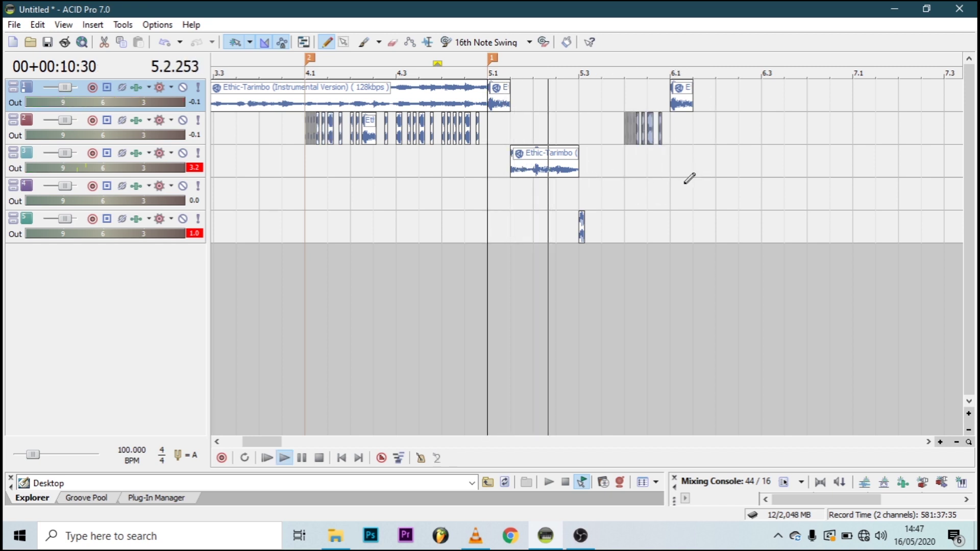
key("space")
left_click_drag(692, 102, 837, 127)
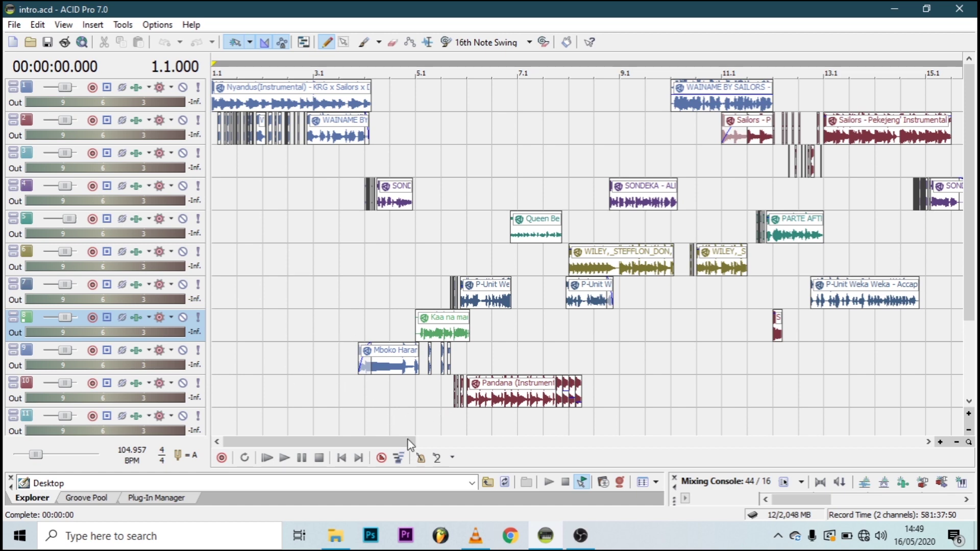
Look over the multitrack arrangement of the intro.acd project and play it from the beginning
left_click_drag(413, 441, 328, 439)
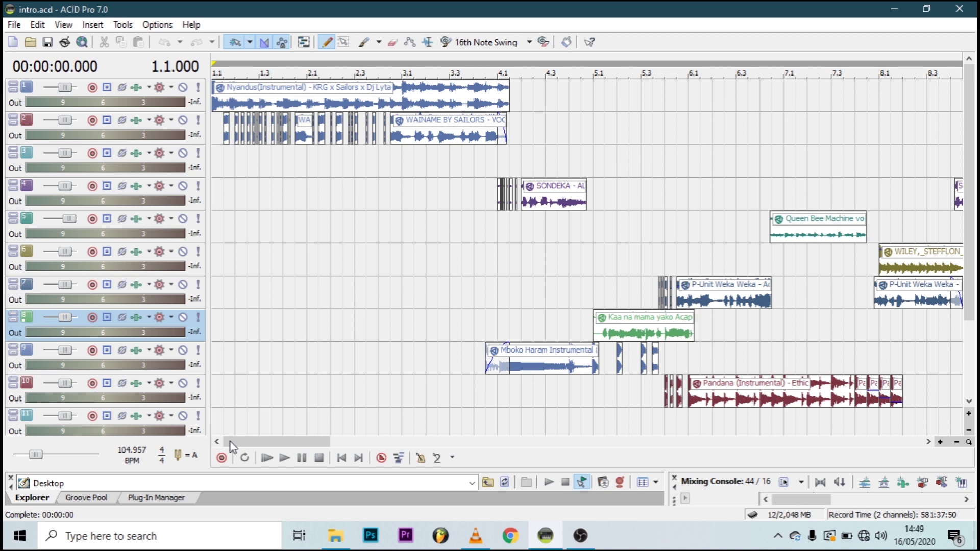
mouse_move(230, 442)
left_mouse_down()
mouse_move(542, 461)
mouse_move(213, 434)
left_mouse_up()
scroll(224, 310, "down", 4)
scroll(223, 312, "up", 2)
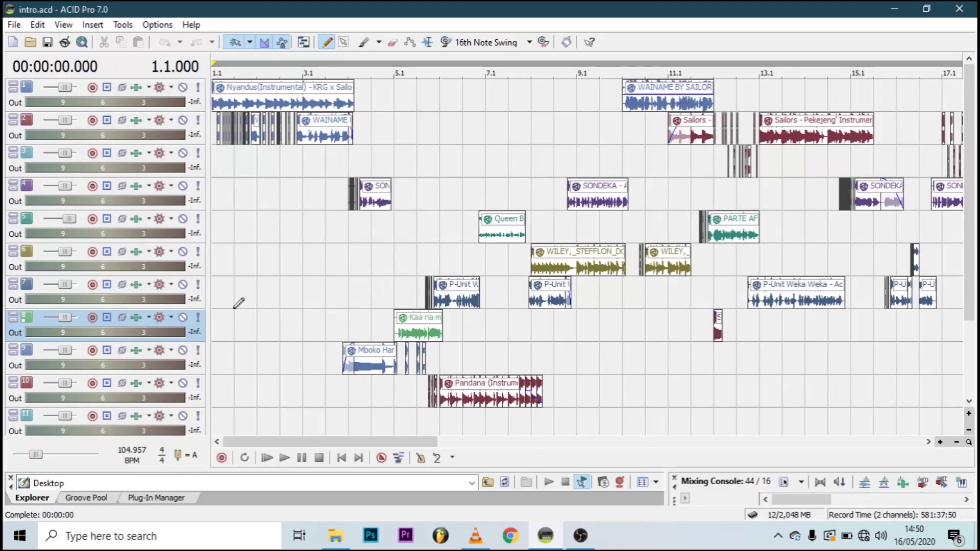
mouse_move(968, 130)
left_mouse_down()
mouse_move(971, 193)
mouse_move(975, 117)
left_mouse_up()
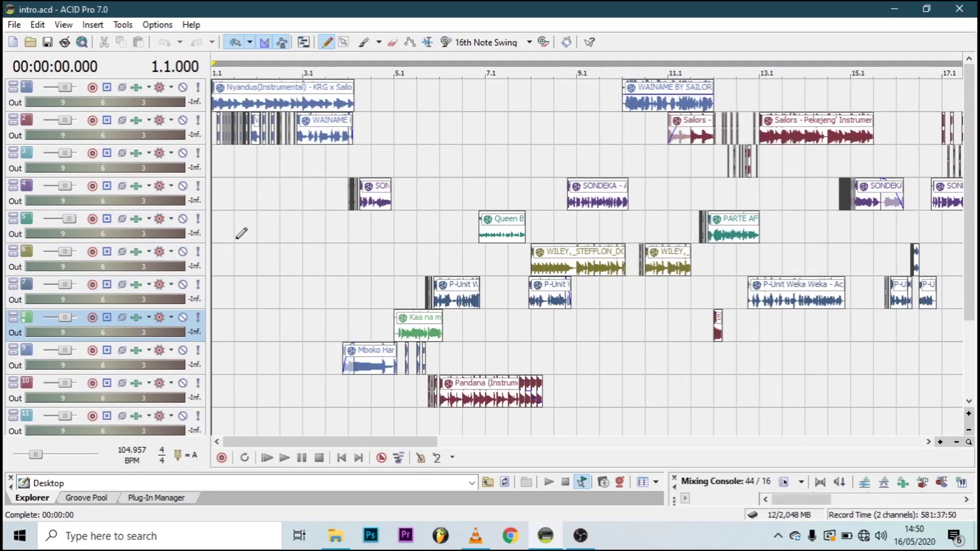
key("space")
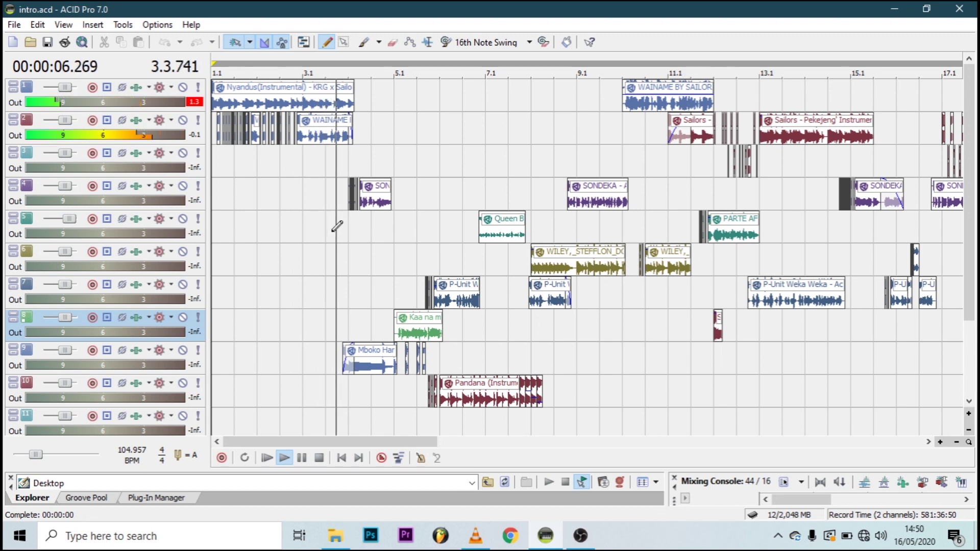
key("space")
Examine the chopped vocal clips on track 2 from 1.1.000 up to 2.4.384
scroll(461, 408, "up", 6)
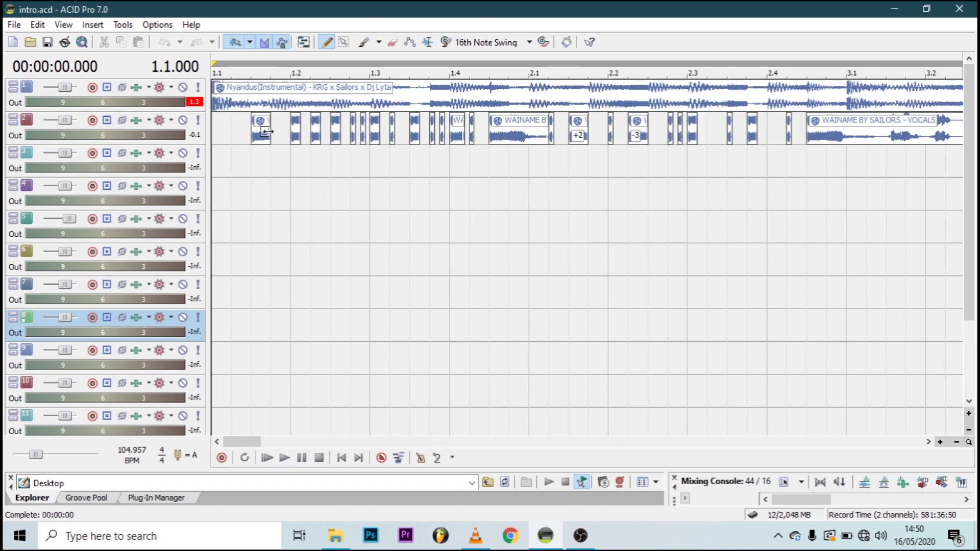
left_click(221, 127)
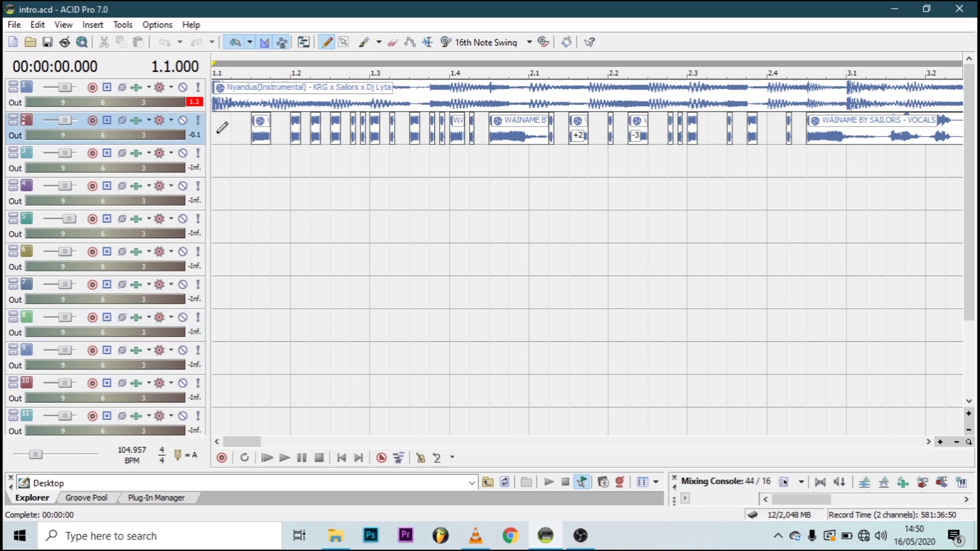
left_click(798, 147)
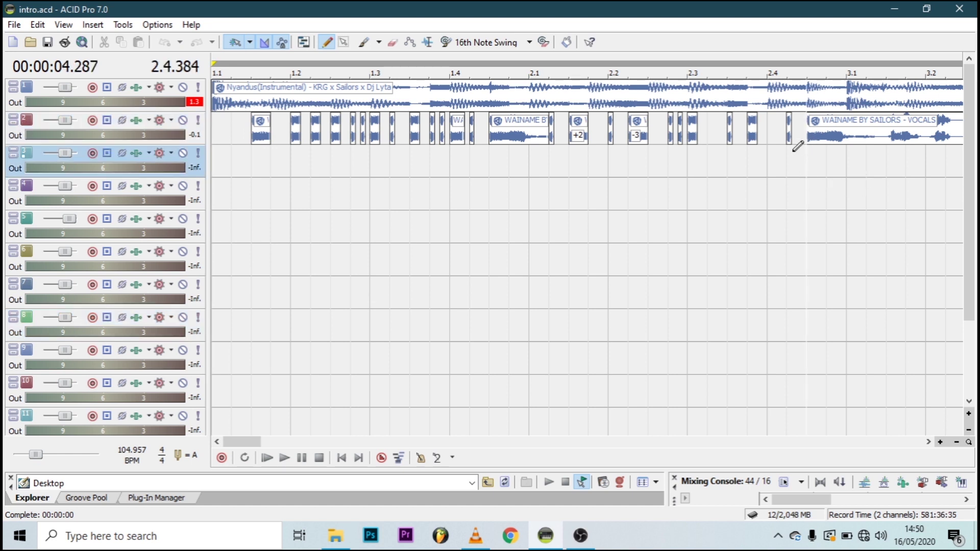
left_click(222, 178)
key("Home")
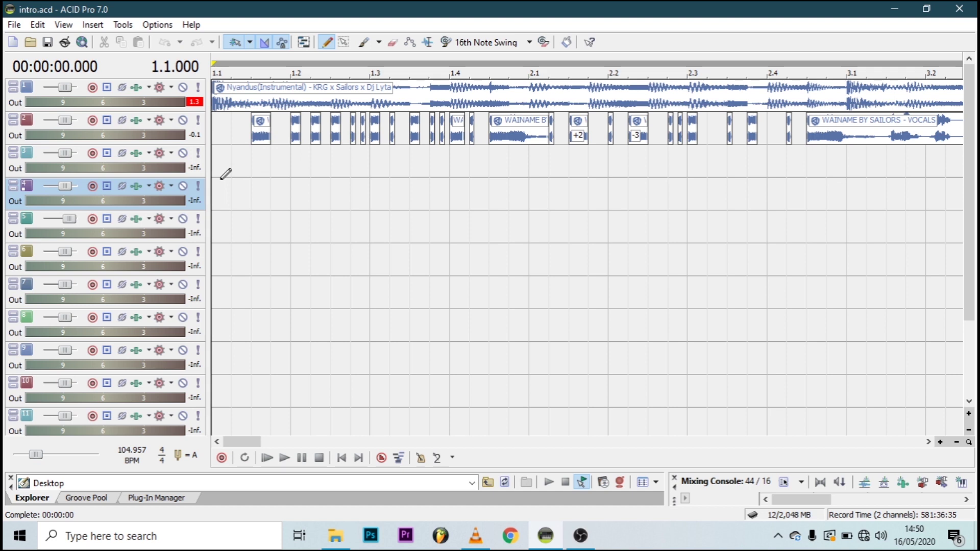
left_click_drag(260, 440, 258, 441)
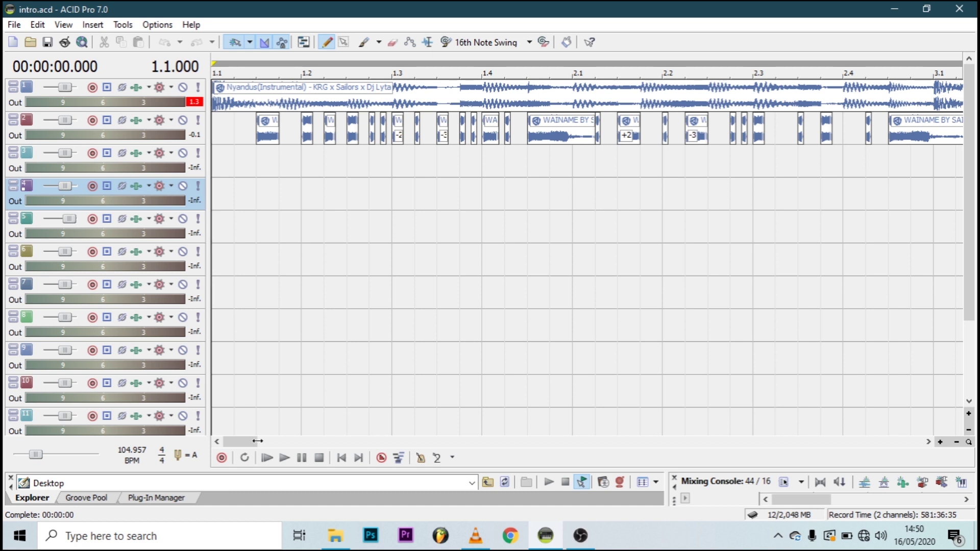
Solo track 2, play its vocal chops from the beginning, and turn the solo off
left_click(285, 458)
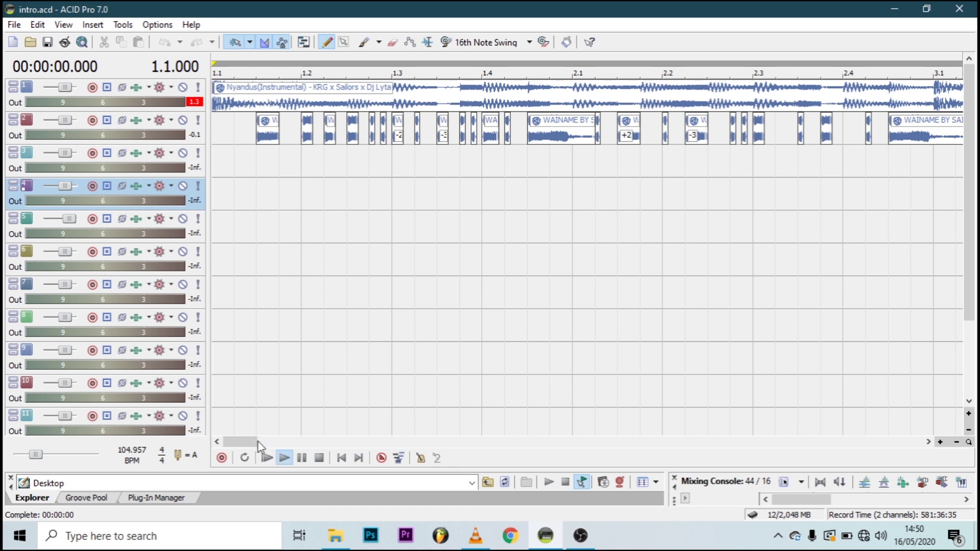
key("space")
left_click(198, 123)
key("space")
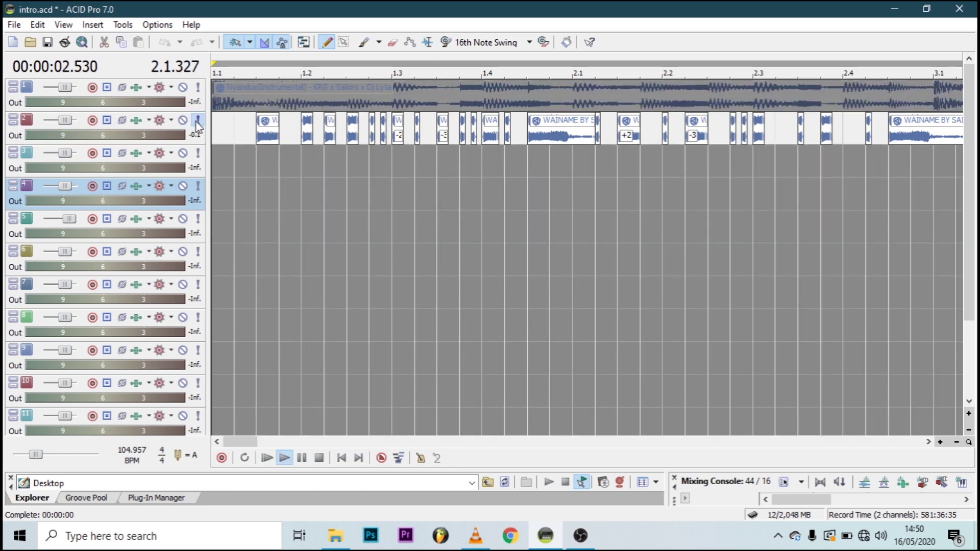
key("space")
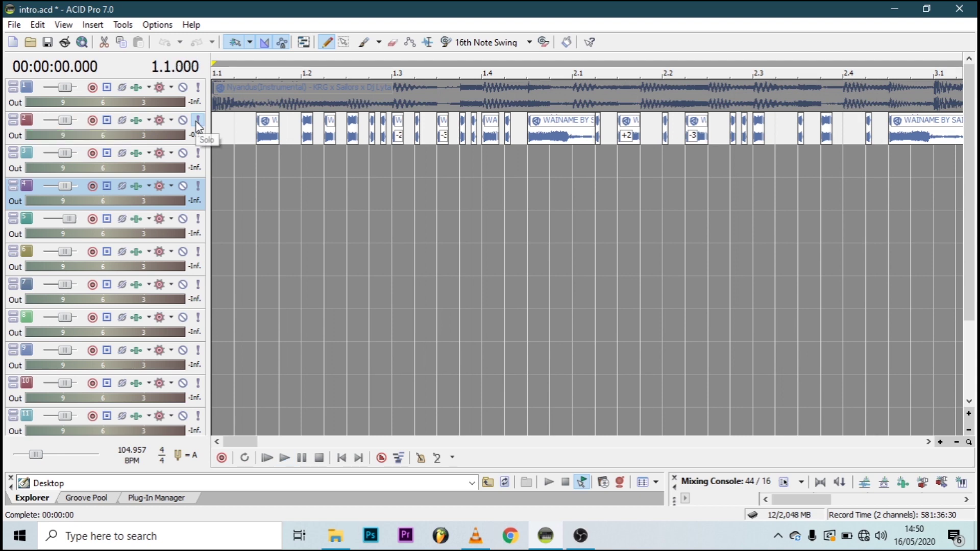
left_click(198, 123)
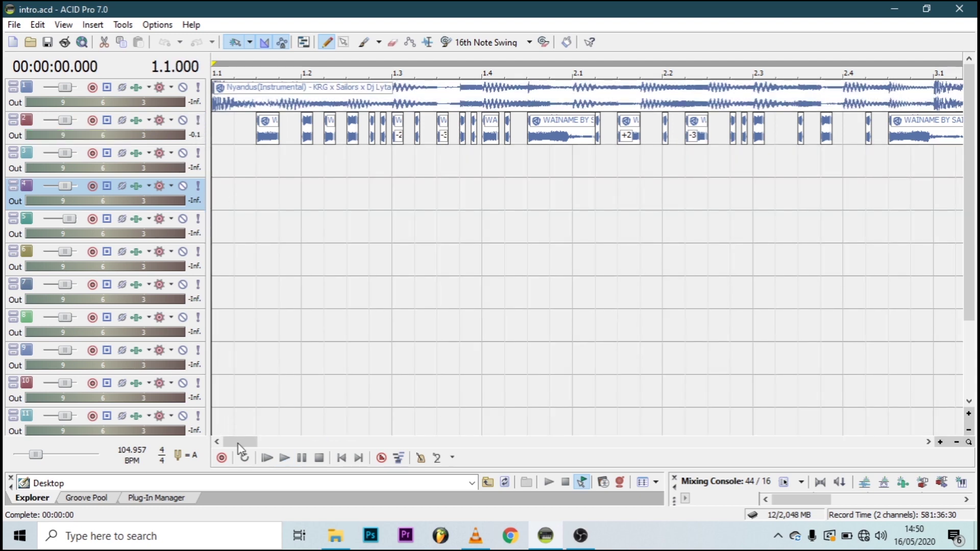
Play the whole multitrack arrangement from 1.1.000 past measure 21, following the clips on all tracks, and stop playback
left_click_drag(237, 445, 550, 445)
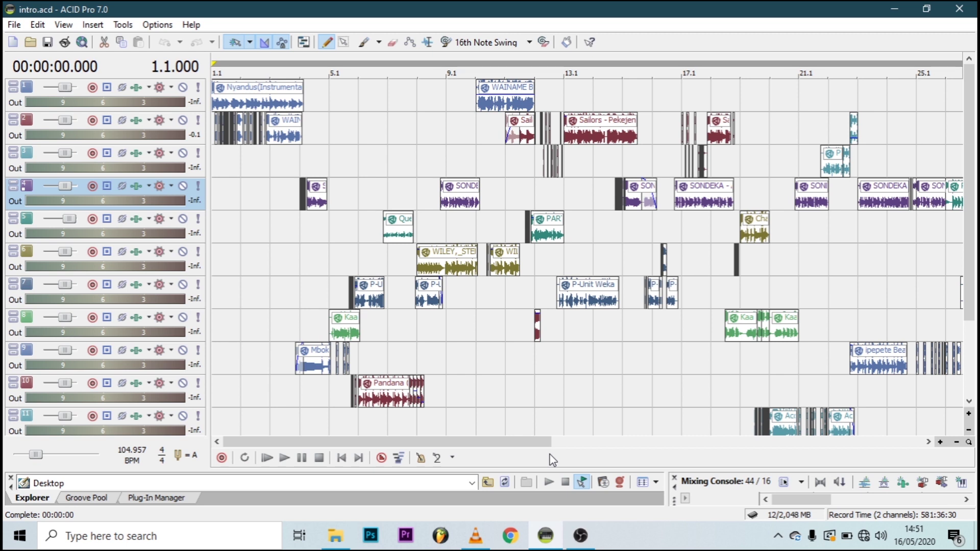
key("space")
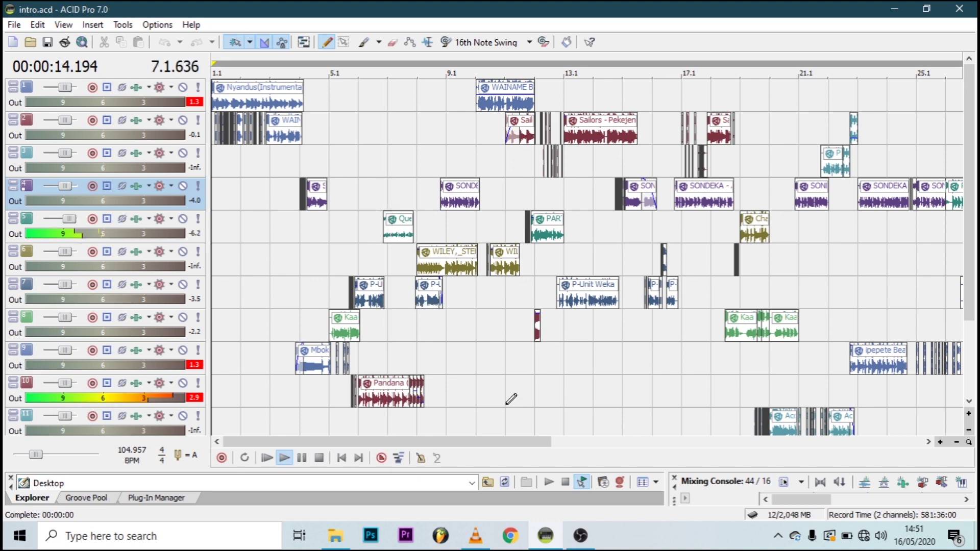
left_click_drag(549, 441, 383, 442)
left_click_drag(317, 443, 417, 445)
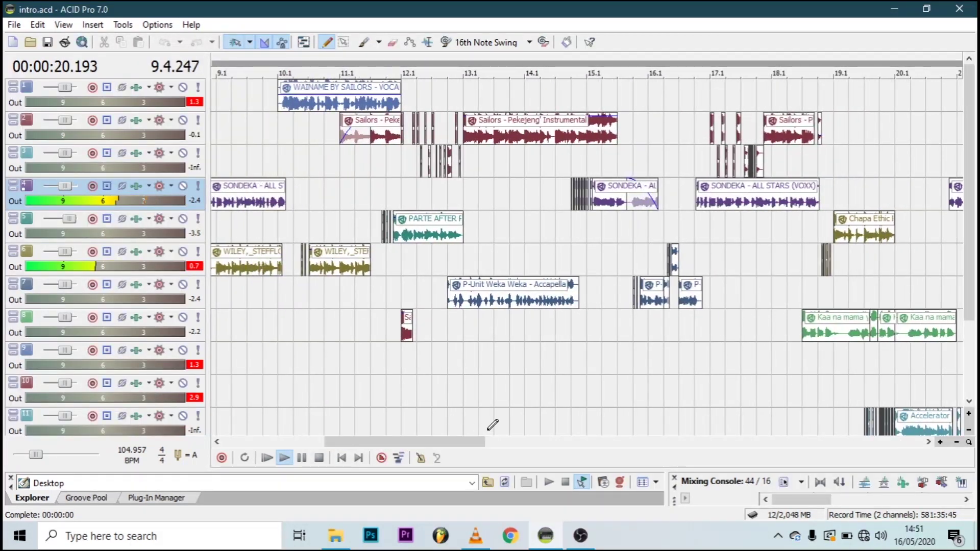
left_click_drag(484, 444, 454, 452)
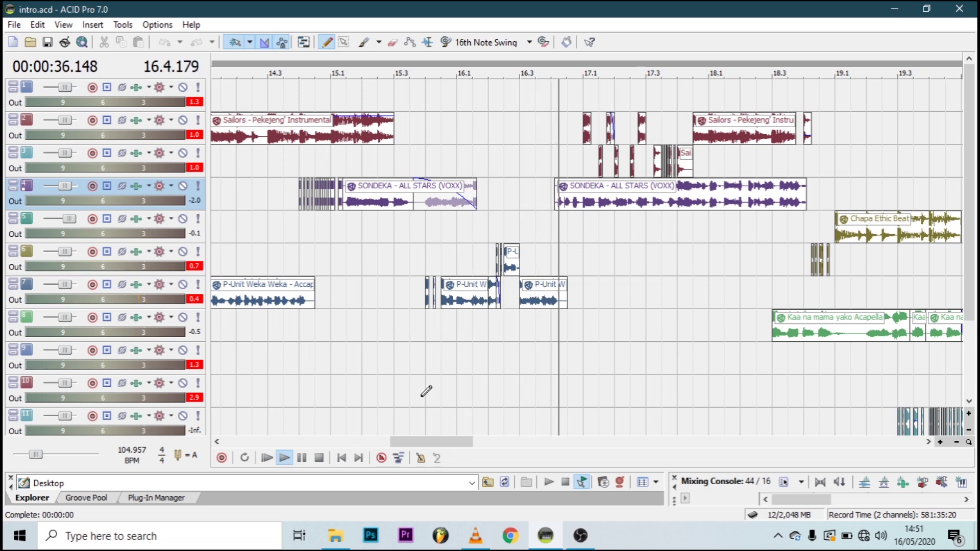
left_click_drag(423, 446, 475, 450)
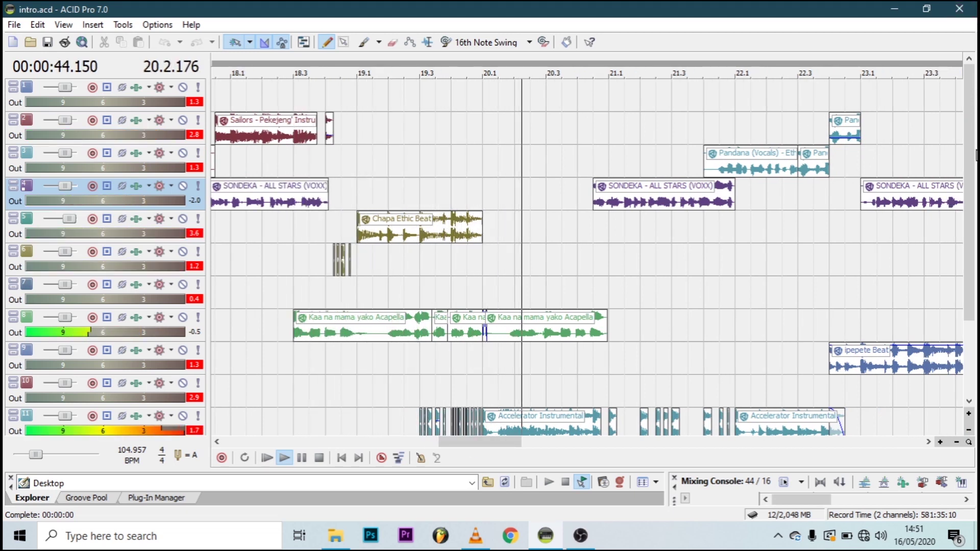
left_click_drag(971, 168, 972, 197)
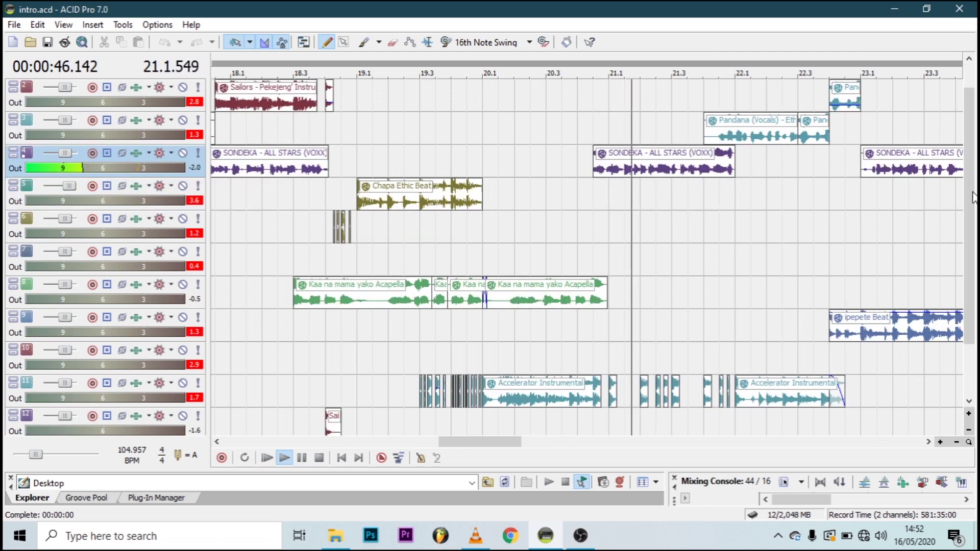
left_click_drag(510, 449, 551, 444)
key("space")
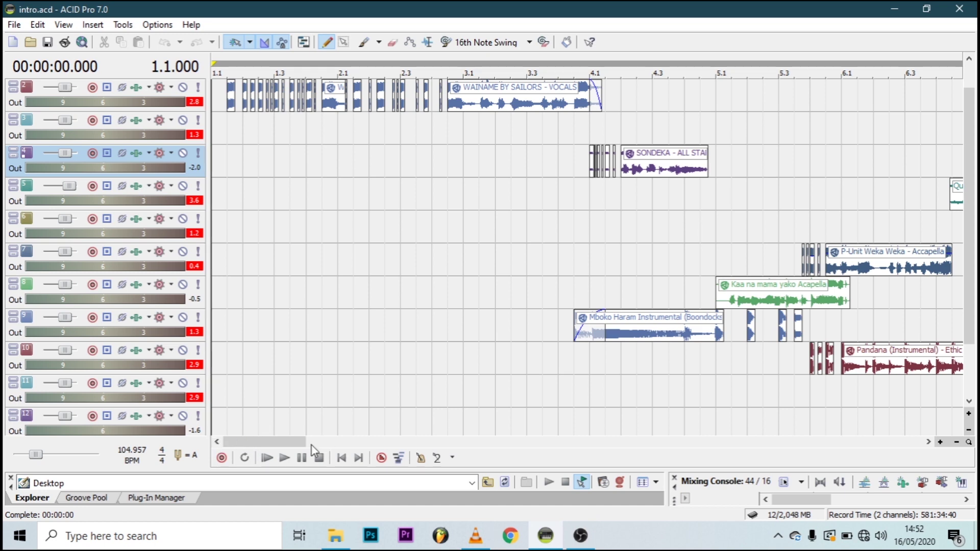
Examine the opening instrumental and vocal chops on tracks 1 and 2 up close and look over the full arrangement
left_click_drag(305, 439, 282, 448)
scroll(343, 295, "up", 5)
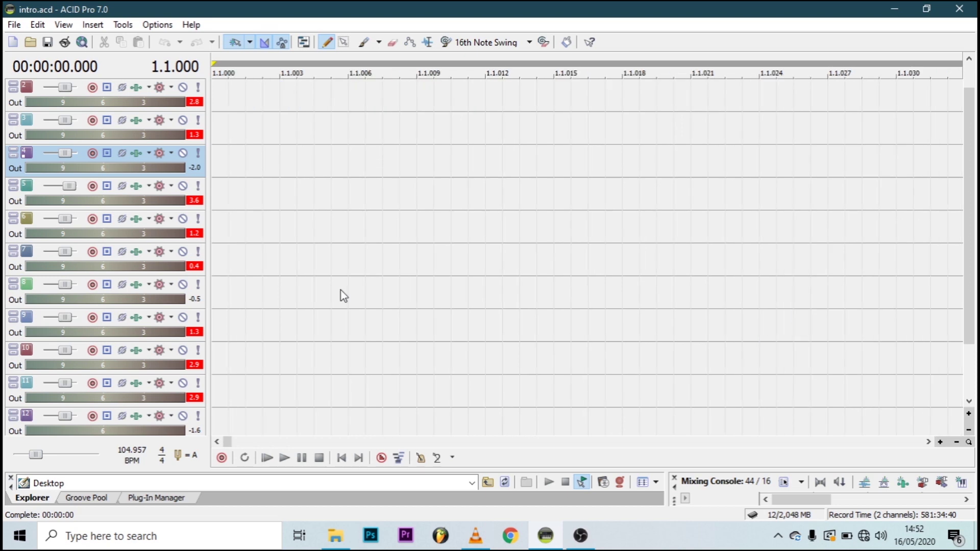
scroll(343, 295, "down", 3)
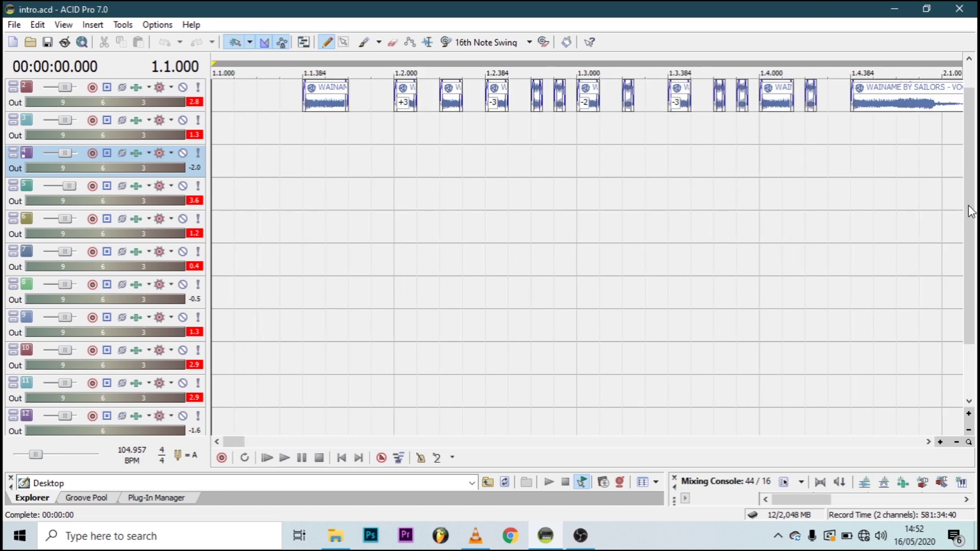
scroll(971, 212, "up", 1)
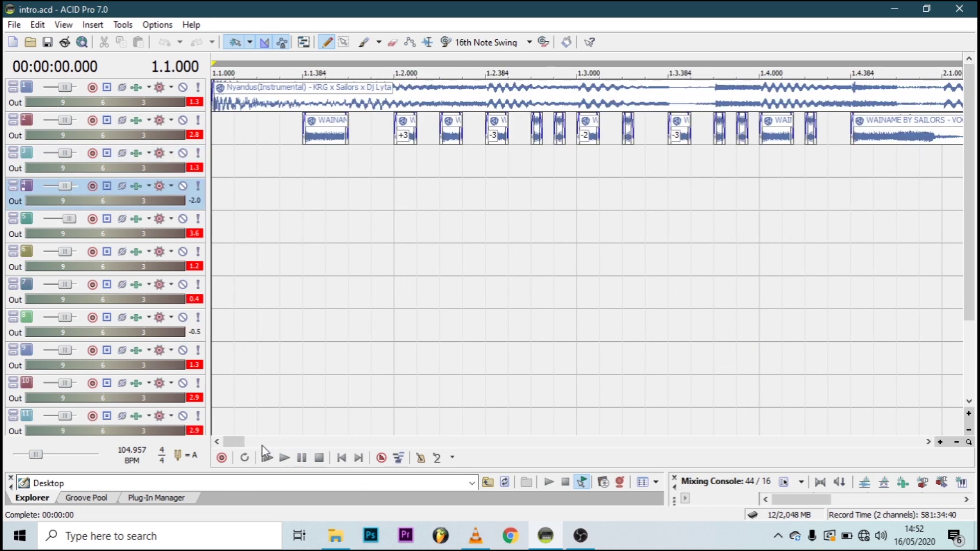
left_click_drag(241, 440, 583, 411)
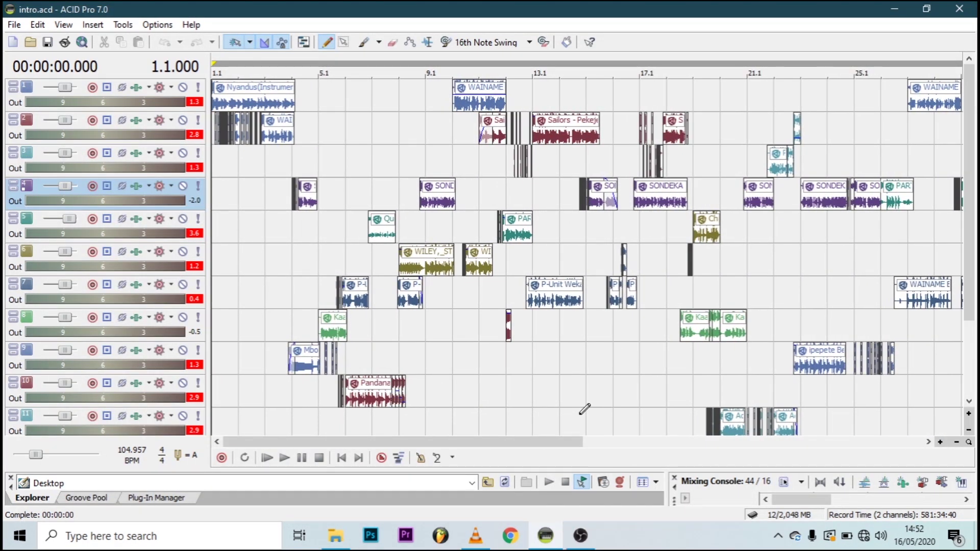